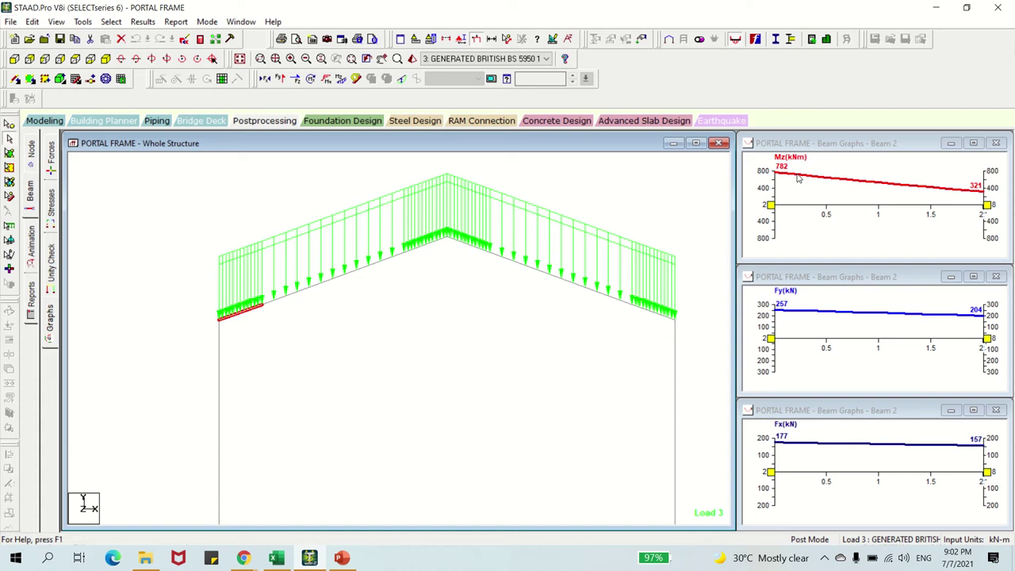
- Deselect the highlighted rafter beam and reposition the view to show the loaded portal frame's rafters and columns
{"action": "left_click", "coordinate": [421, 282]}
{"action": "left_click_drag", "start_coordinate": [379, 294], "coordinate": [379, 271]}
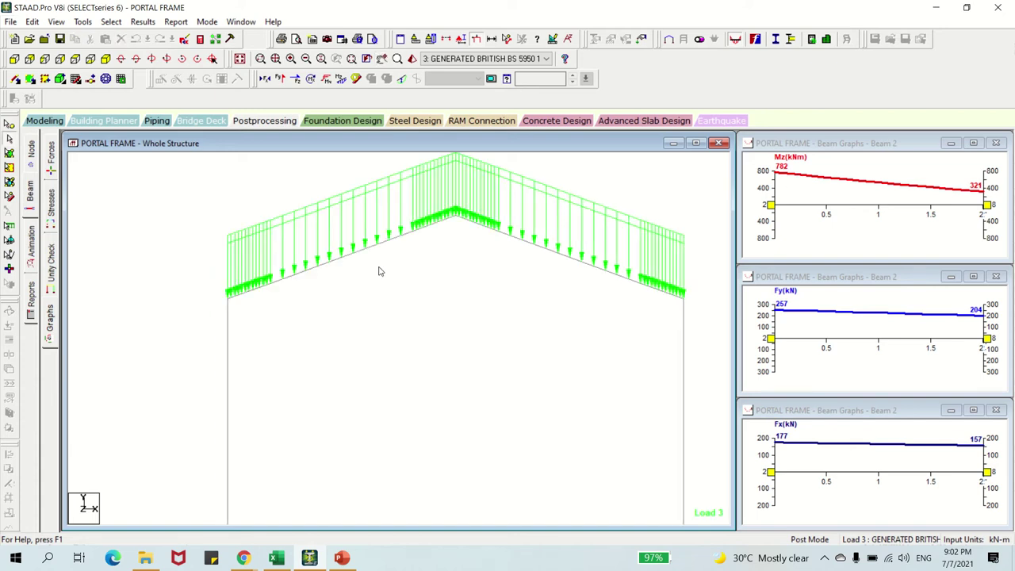
{"action": "scroll", "coordinate": [379, 271], "scroll_direction": "down", "scroll_amount": 1}
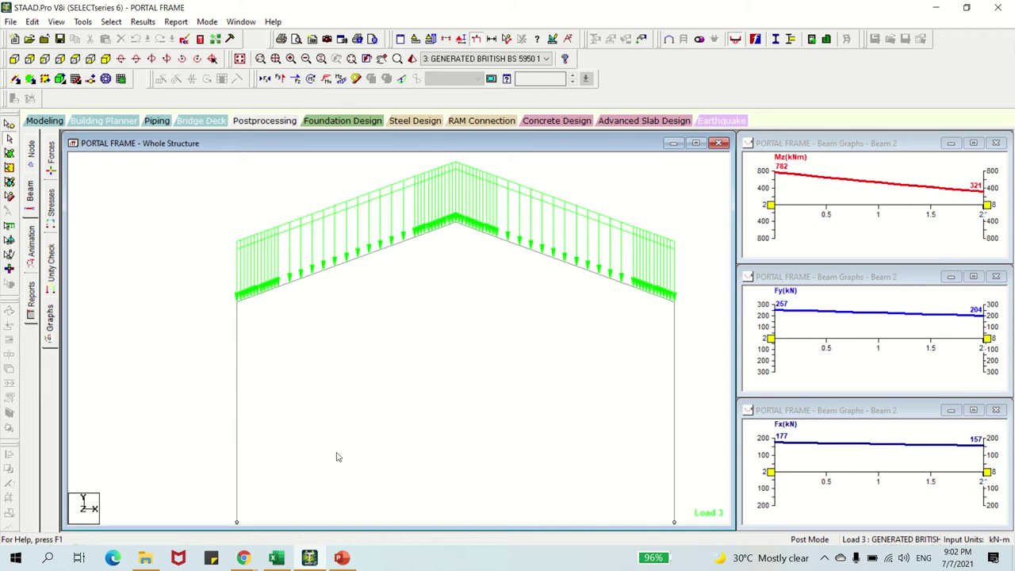
{"action": "left_click_drag", "start_coordinate": [479, 320], "coordinate": [499, 324]}
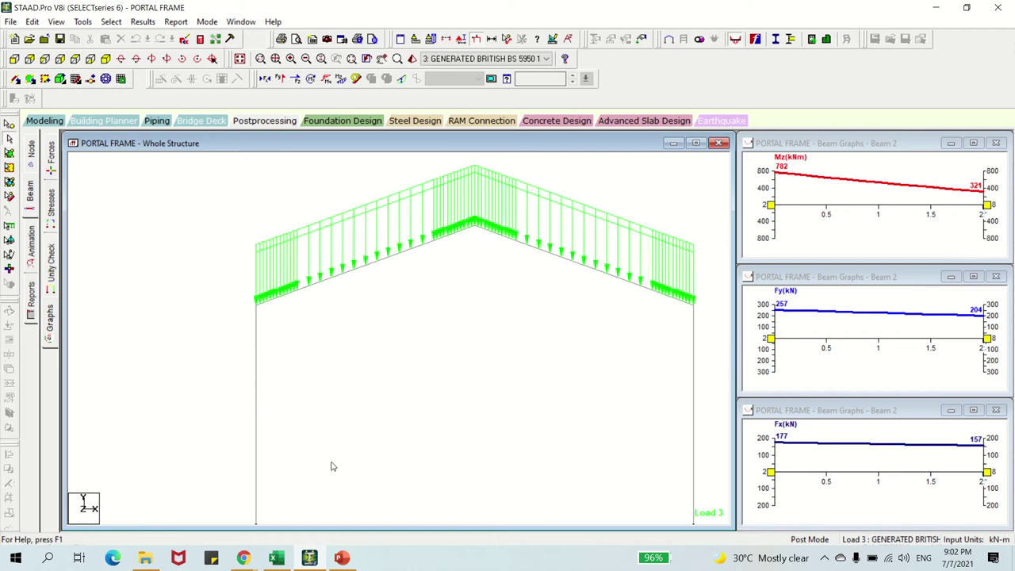
- Switch to the shear and tension workbook in Excel and enlarge the connection check sheet to 140%
{"action": "left_click", "coordinate": [278, 556]}
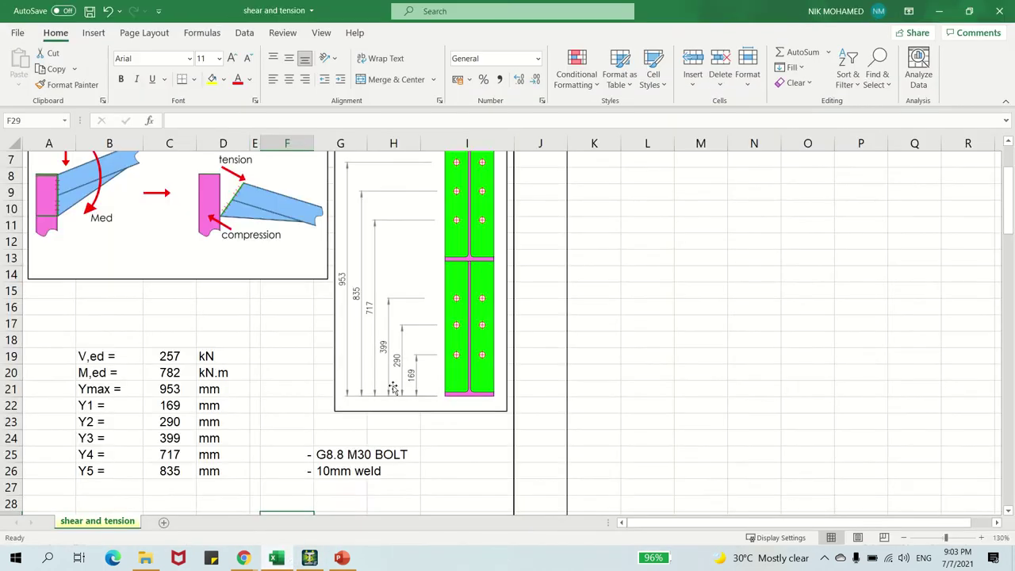
{"action": "scroll", "coordinate": [438, 370], "scroll_direction": "up", "scroll_amount": 1}
{"action": "scroll", "coordinate": [439, 369], "scroll_direction": "up", "scroll_amount": 1}
{"action": "scroll", "coordinate": [769, 452], "scroll_direction": "down", "scroll_amount": 1}
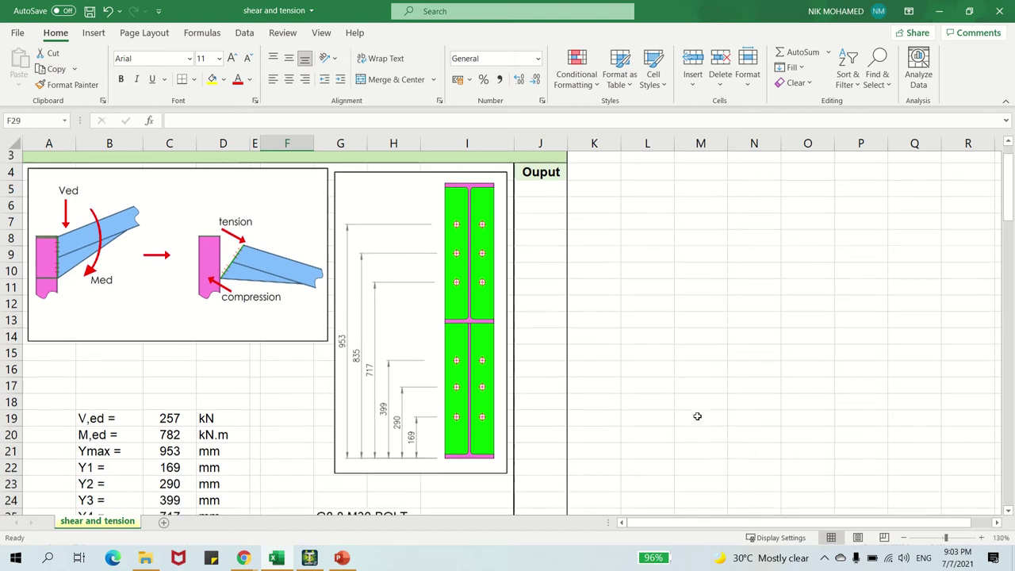
{"action": "scroll", "coordinate": [935, 492], "scroll_direction": "down", "scroll_amount": 1}
{"action": "scroll", "coordinate": [947, 508], "scroll_direction": "up", "scroll_amount": 1}
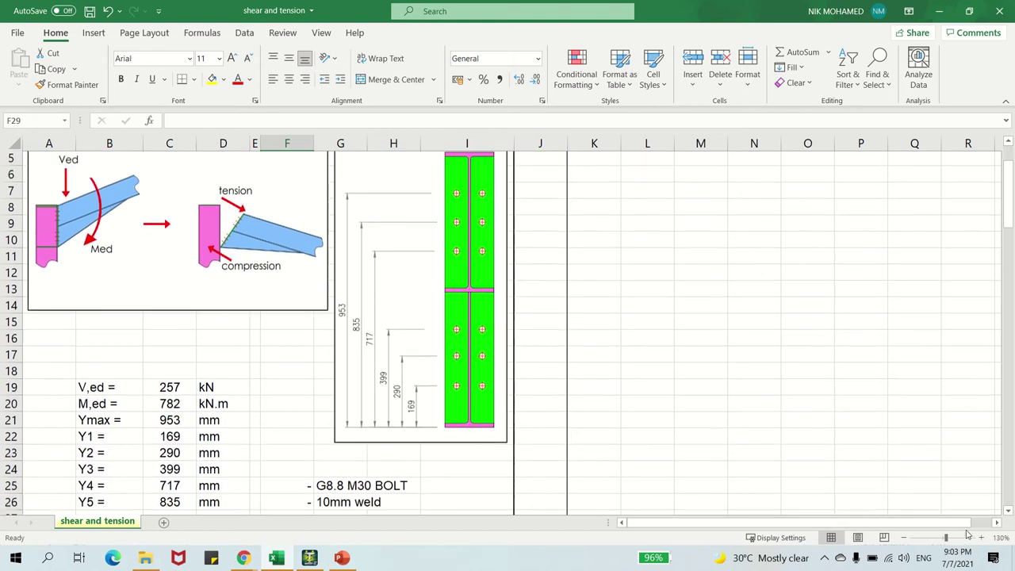
{"action": "left_click", "coordinate": [980, 539]}
{"action": "scroll", "coordinate": [687, 365], "scroll_direction": "up", "scroll_amount": 2}
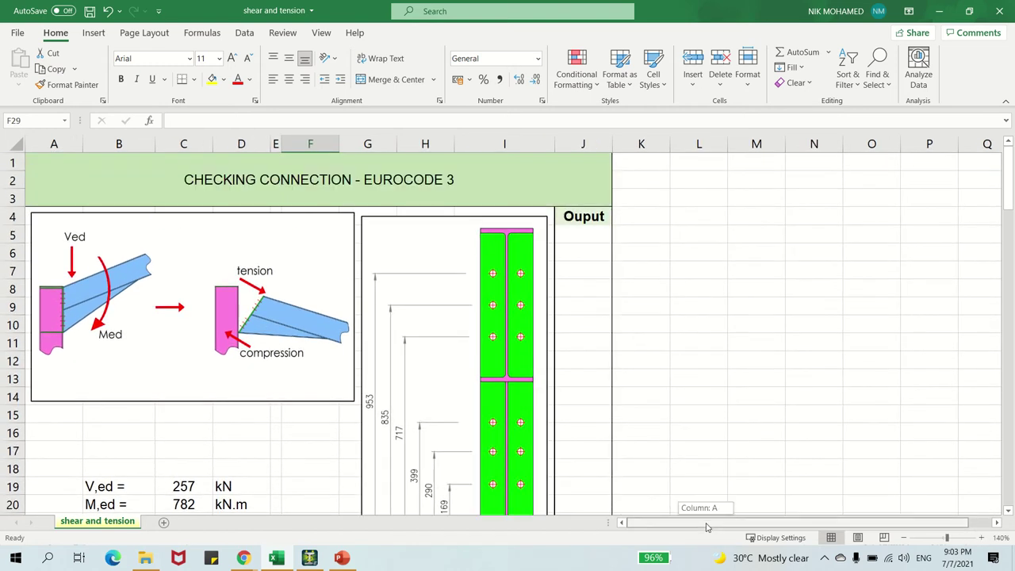
- Examine the haunch connection diagrams showing Ved, Med and the tension and compression zones
{"action": "left_click", "coordinate": [168, 349]}
{"action": "left_click", "coordinate": [198, 431]}
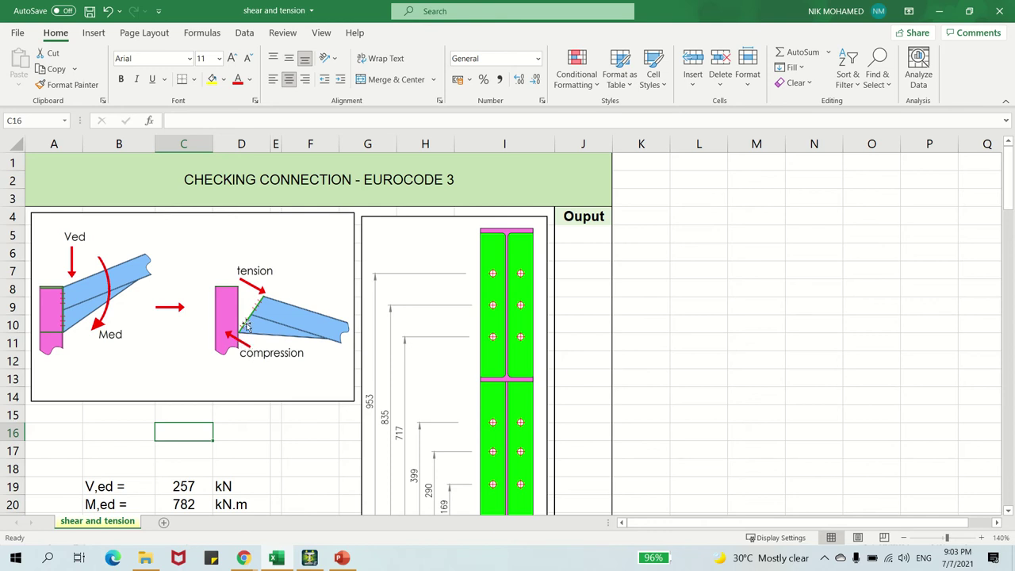
{"action": "scroll", "coordinate": [247, 326], "scroll_direction": "down", "scroll_amount": 1}
{"action": "scroll", "coordinate": [247, 325], "scroll_direction": "up", "scroll_amount": 1}
{"action": "left_click", "coordinate": [197, 375]}
{"action": "left_click", "coordinate": [243, 435]}
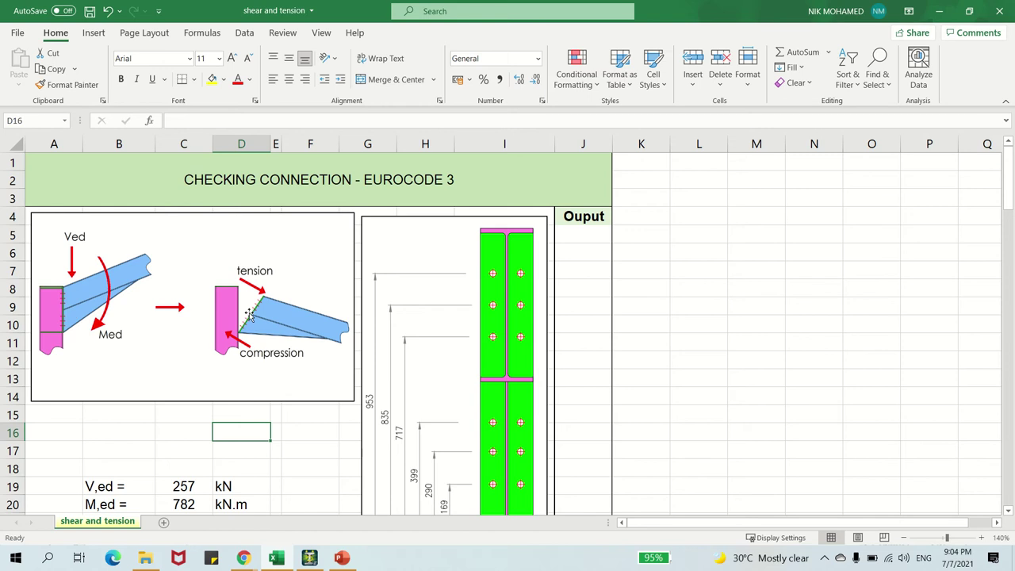
- Review the design shear V,ed and design moment M,ed in the input data list
{"action": "scroll", "coordinate": [254, 315], "scroll_direction": "down", "scroll_amount": 1}
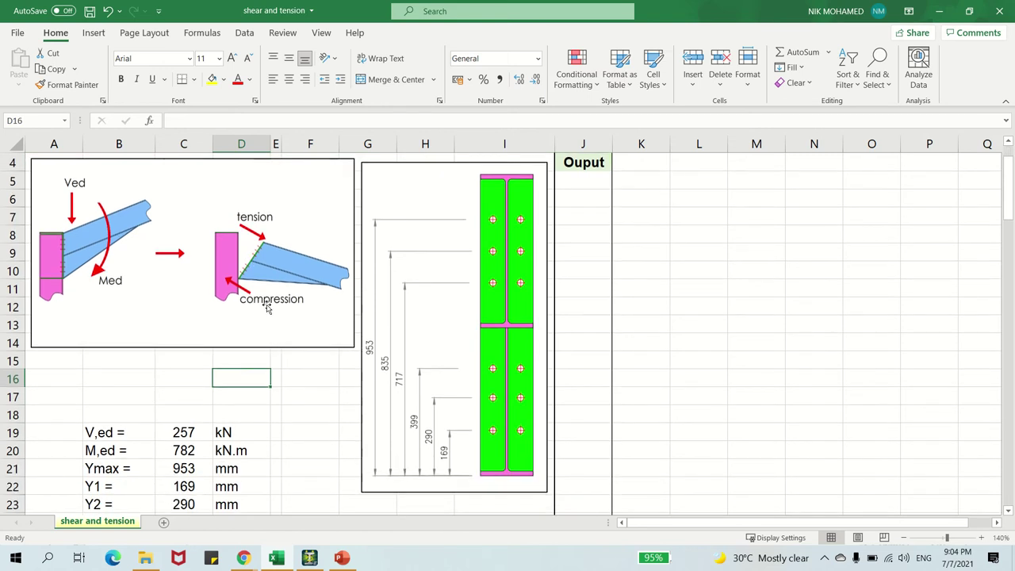
{"action": "scroll", "coordinate": [267, 298], "scroll_direction": "down", "scroll_amount": 2}
{"action": "left_click", "coordinate": [285, 306]}
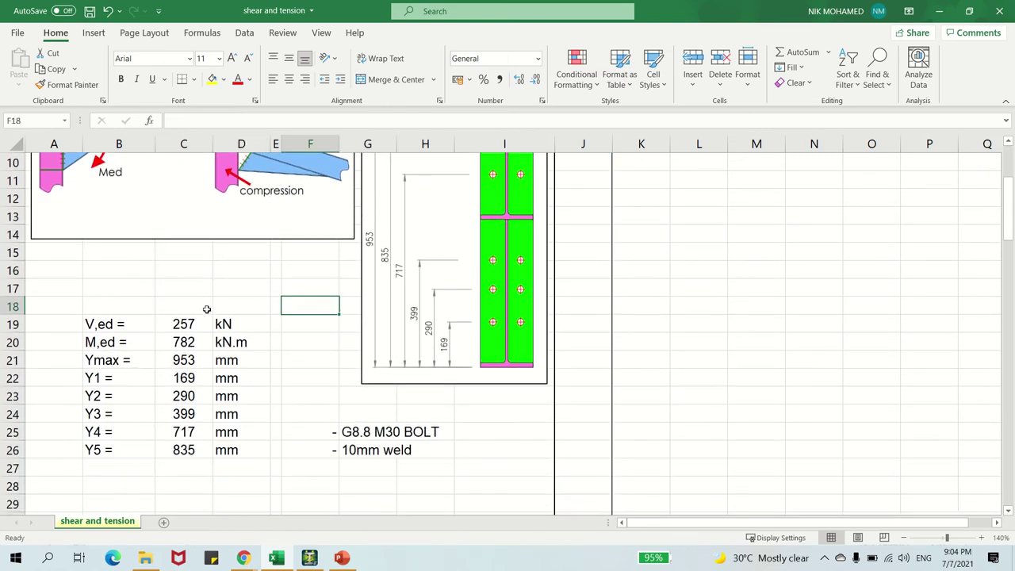
{"action": "left_click", "coordinate": [130, 324]}
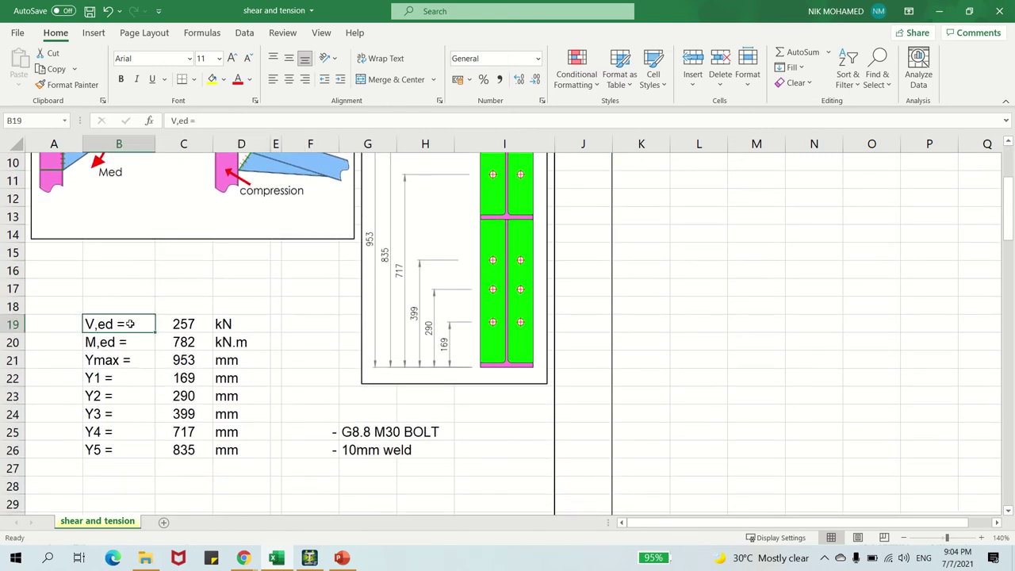
{"action": "left_click", "coordinate": [173, 323]}
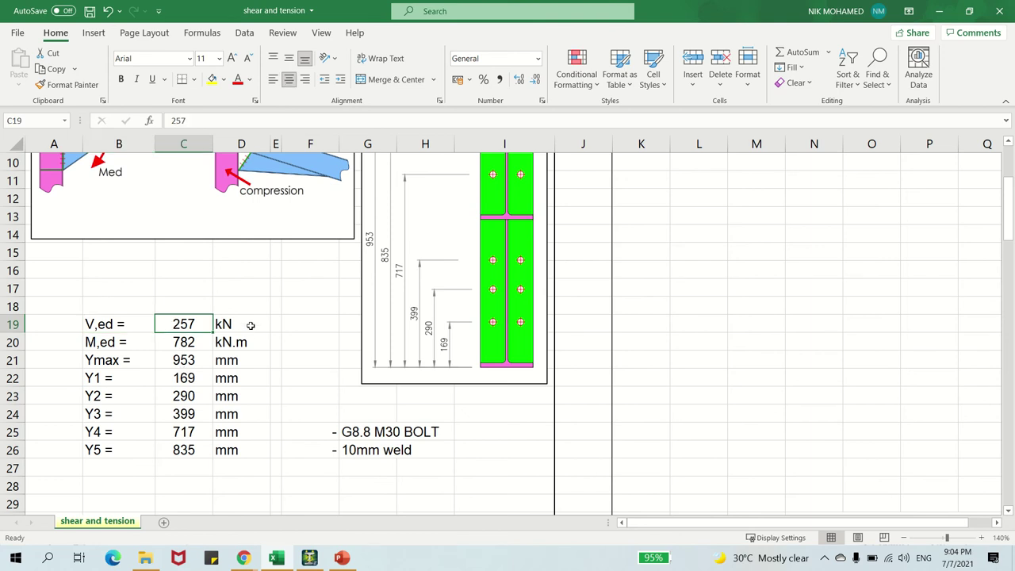
{"action": "left_click", "coordinate": [127, 341]}
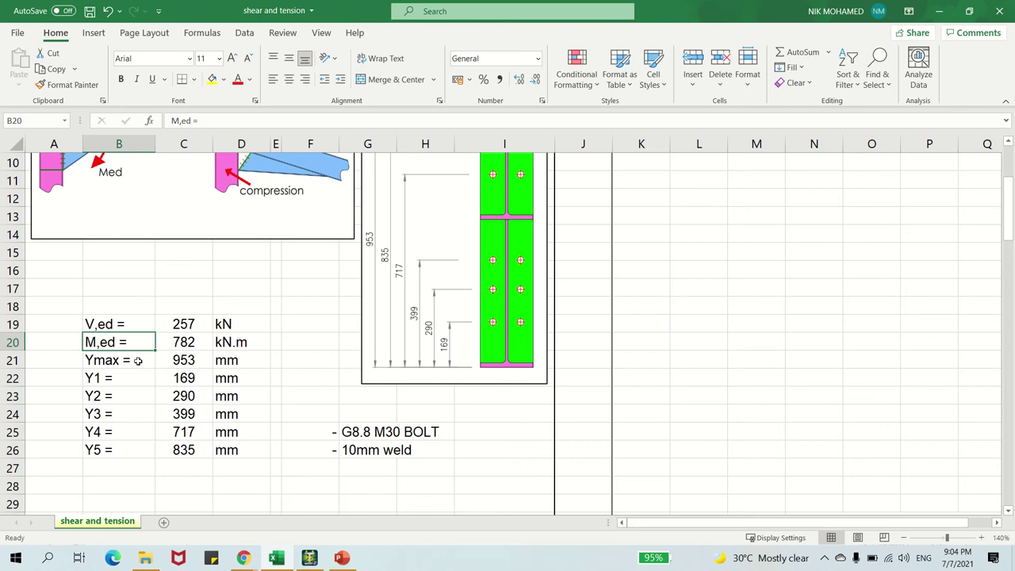
{"action": "left_click", "coordinate": [189, 347]}
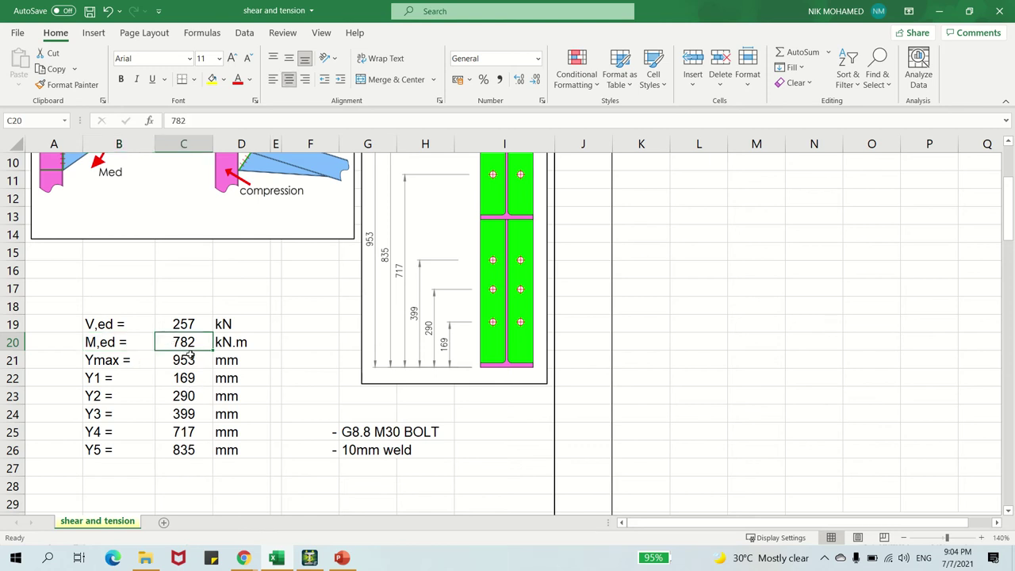
- Compare the Ymax and Y1 to Y5 bolt distances in the input list with the dimensioned end plate drawing
{"action": "left_click", "coordinate": [141, 359]}
{"action": "scroll", "coordinate": [144, 359], "scroll_direction": "up", "scroll_amount": 1}
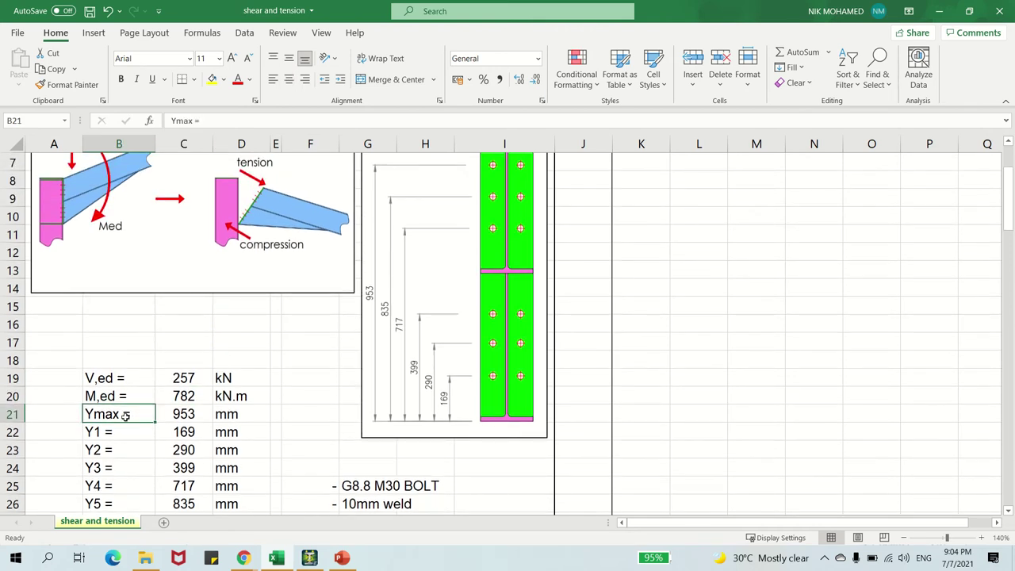
{"action": "scroll", "coordinate": [128, 430], "scroll_direction": "down", "scroll_amount": 1}
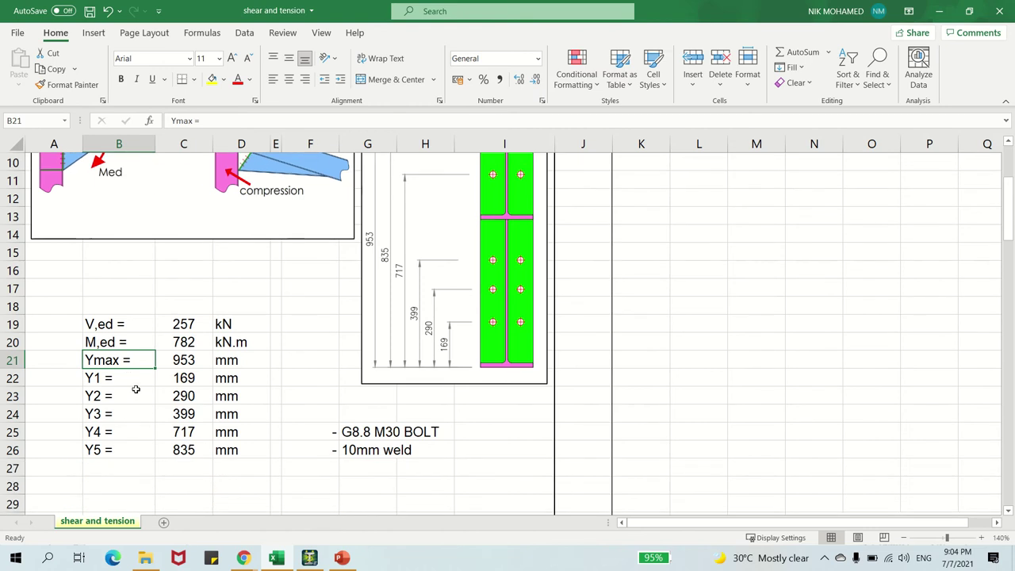
{"action": "scroll", "coordinate": [136, 389], "scroll_direction": "up", "scroll_amount": 1}
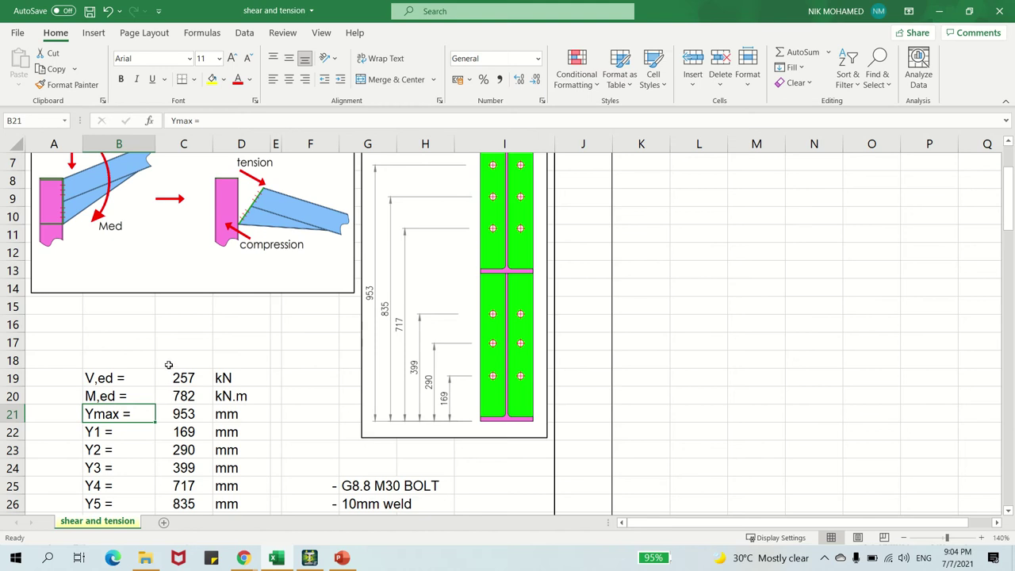
{"action": "scroll", "coordinate": [162, 389], "scroll_direction": "down", "scroll_amount": 1}
{"action": "scroll", "coordinate": [135, 406], "scroll_direction": "up", "scroll_amount": 1}
{"action": "scroll", "coordinate": [479, 424], "scroll_direction": "up", "scroll_amount": 1}
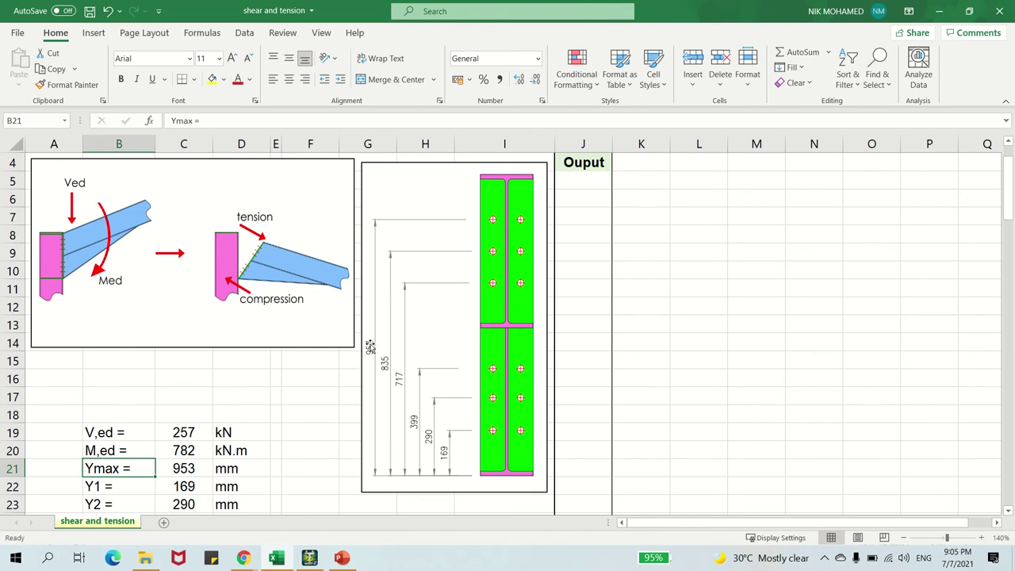
{"action": "scroll", "coordinate": [378, 349], "scroll_direction": "down", "scroll_amount": 1}
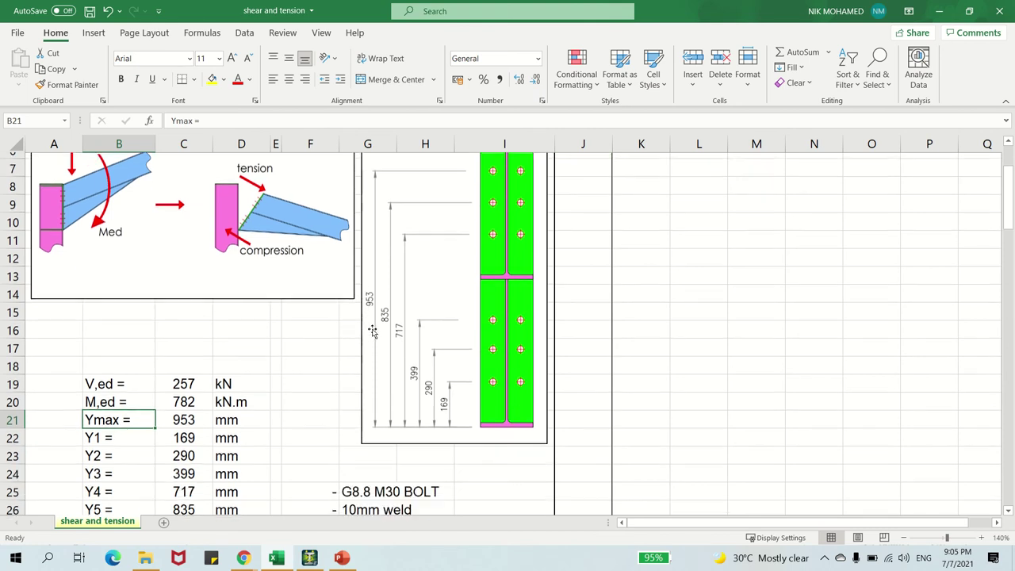
{"action": "scroll", "coordinate": [190, 385], "scroll_direction": "down", "scroll_amount": 1}
{"action": "left_click", "coordinate": [110, 379]}
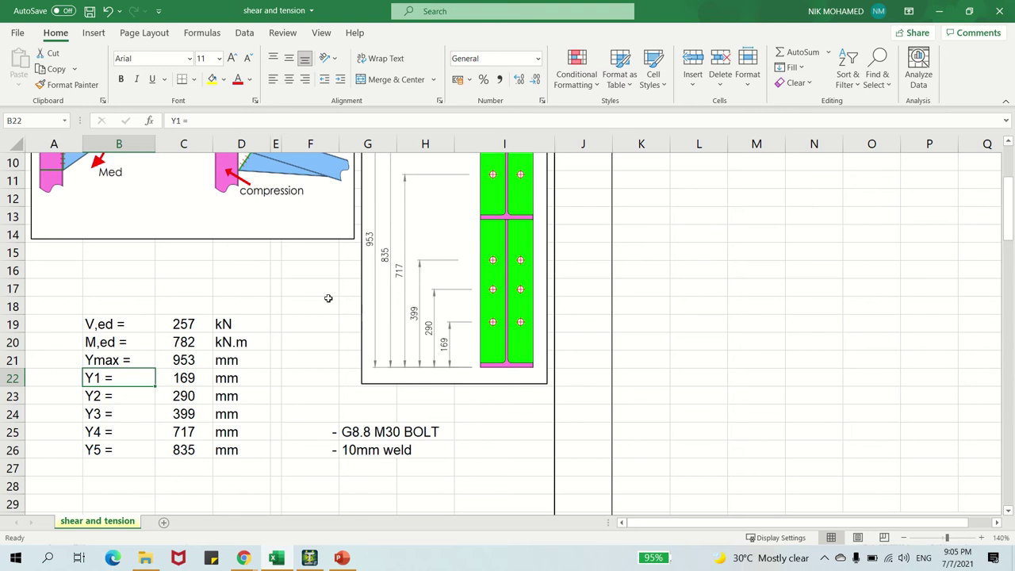
- Review the bolt grade and size and the weld size noted below the end plate drawing
{"action": "left_click", "coordinate": [331, 431]}
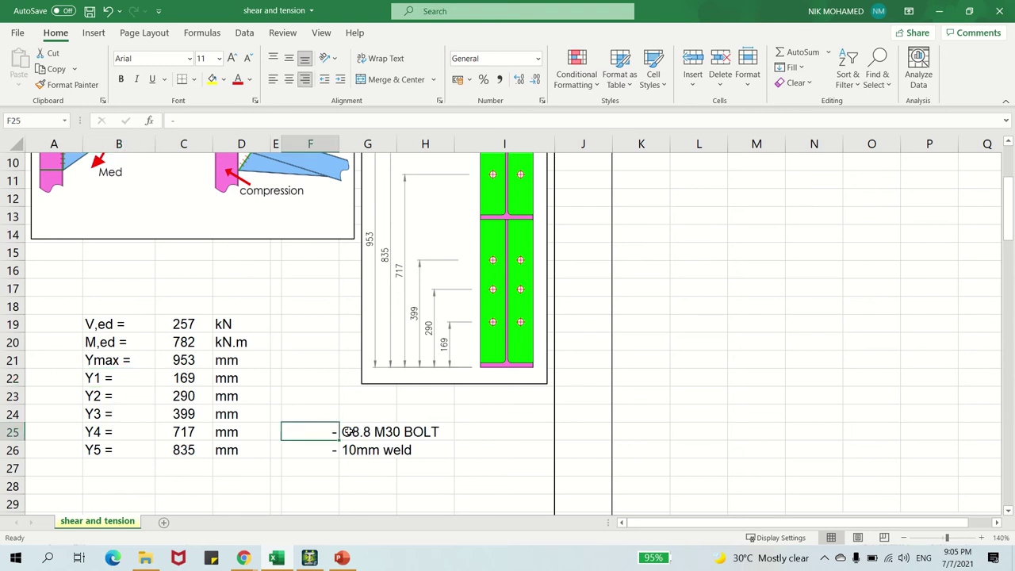
{"action": "left_click", "coordinate": [360, 433]}
{"action": "left_click", "coordinate": [416, 431]}
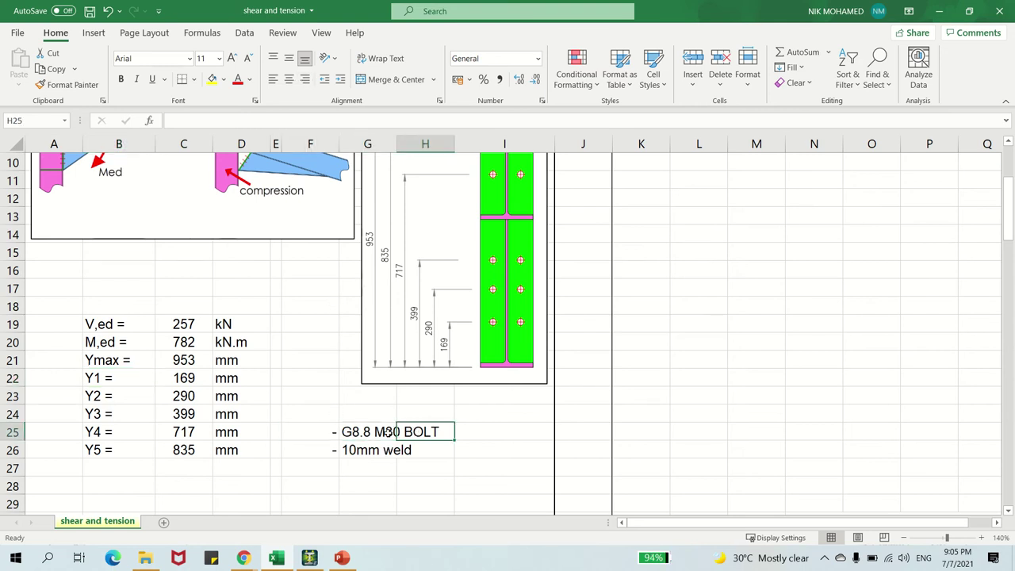
{"action": "left_click", "coordinate": [377, 431]}
{"action": "left_click", "coordinate": [408, 431]}
{"action": "scroll", "coordinate": [388, 415], "scroll_direction": "down", "scroll_amount": 1}
{"action": "left_click", "coordinate": [377, 402]}
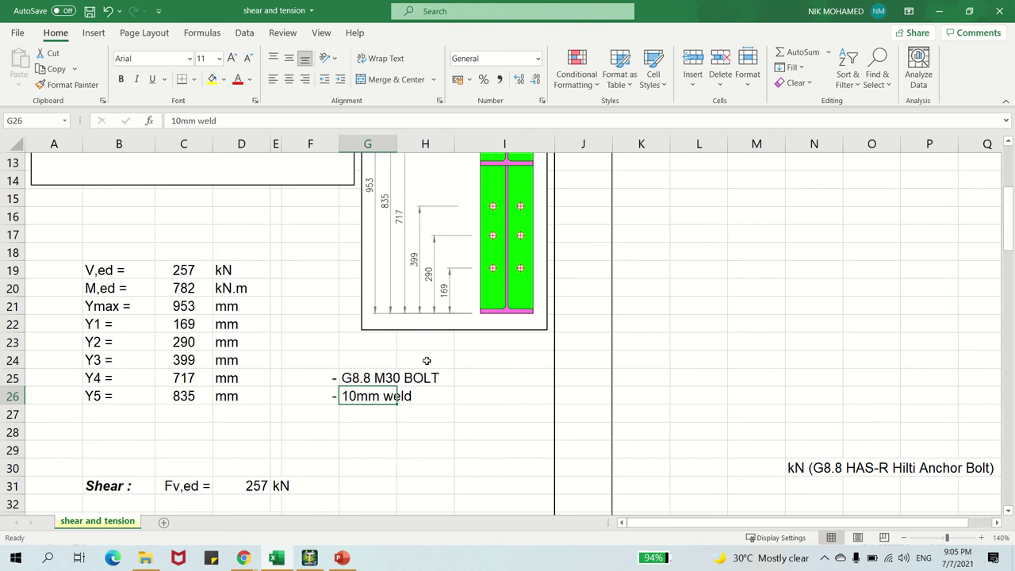
{"action": "scroll", "coordinate": [427, 356], "scroll_direction": "up", "scroll_amount": 1}
{"action": "scroll", "coordinate": [415, 353], "scroll_direction": "down", "scroll_amount": 1}
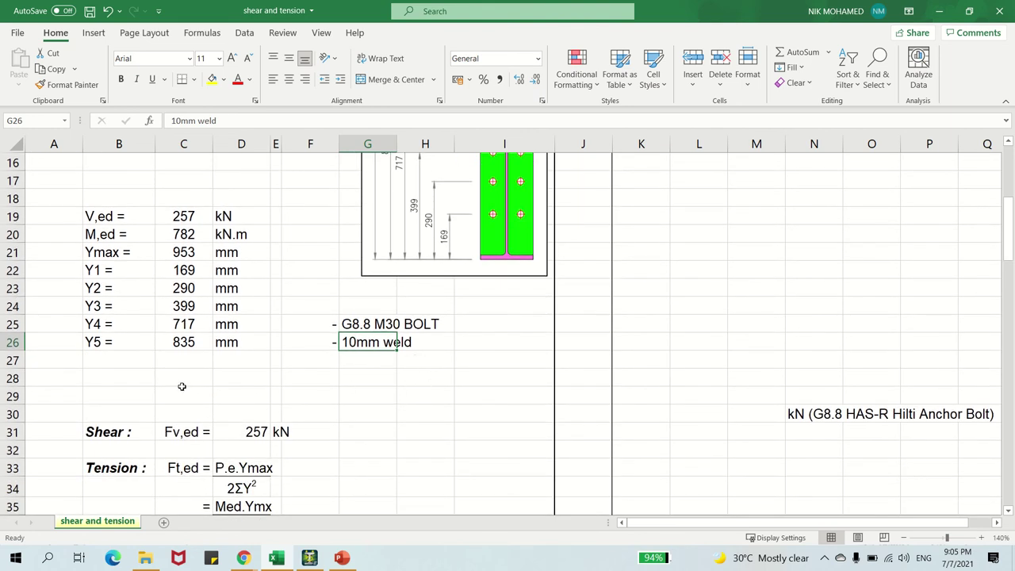
- Check the shear force Fv,ed in the sheet against the Fy graph of beam 2 in STAAD.Pro
{"action": "left_click", "coordinate": [135, 427]}
{"action": "left_click", "coordinate": [193, 411]}
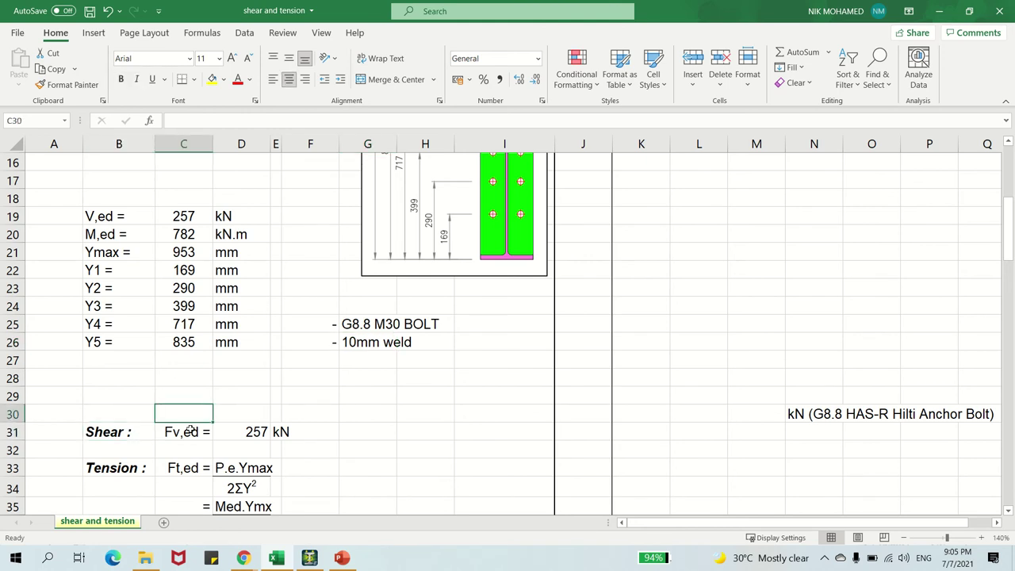
{"action": "left_click", "coordinate": [191, 429]}
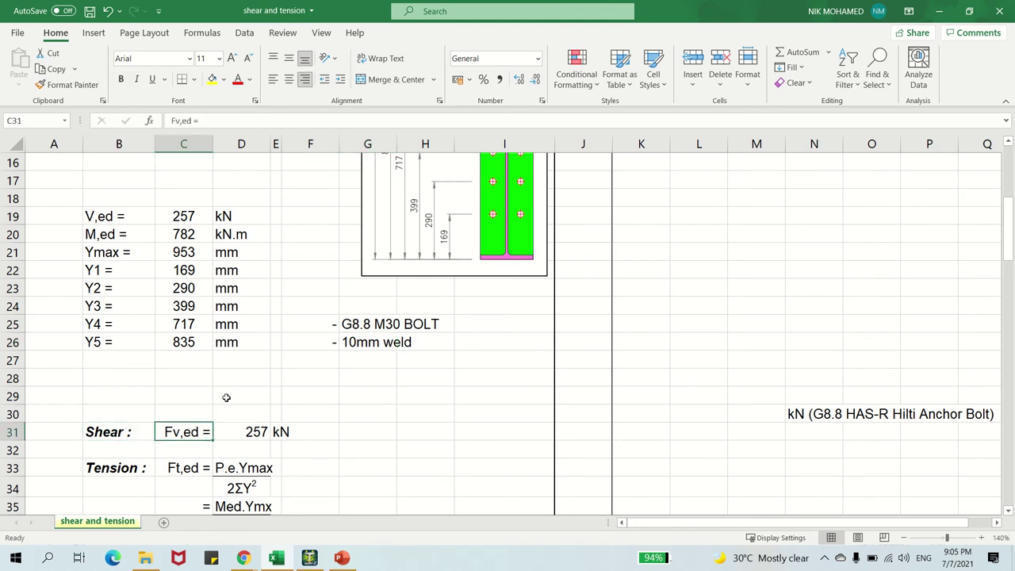
{"action": "left_click", "coordinate": [308, 557]}
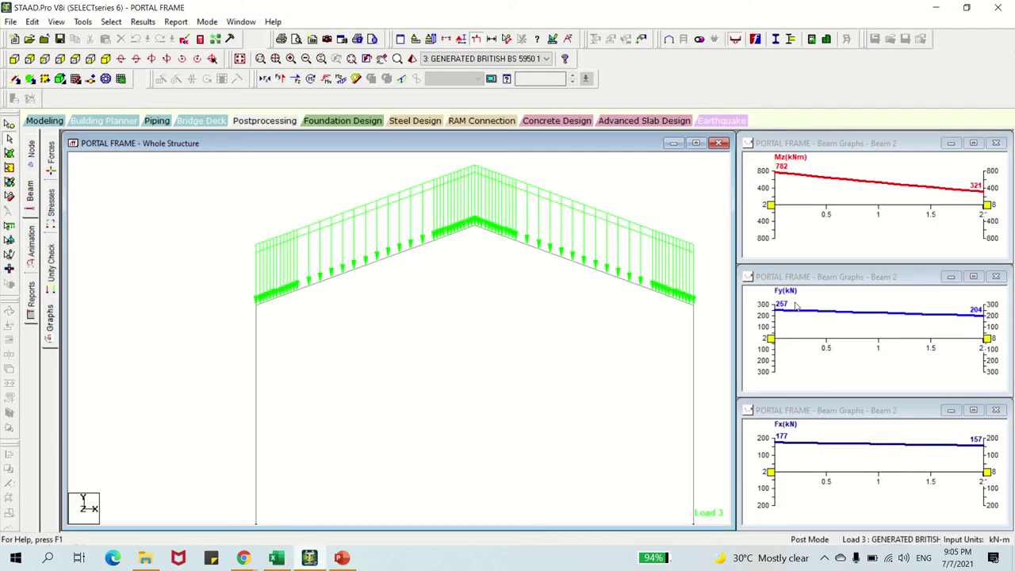
{"action": "left_click", "coordinate": [311, 558]}
{"action": "scroll", "coordinate": [277, 367], "scroll_direction": "down", "scroll_amount": 1}
{"action": "left_click", "coordinate": [250, 393]}
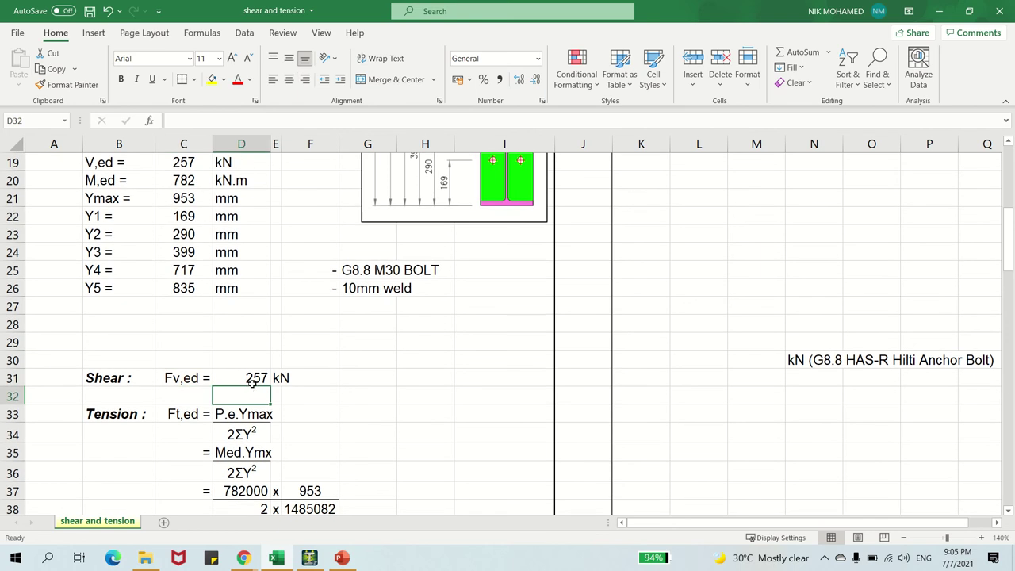
{"action": "left_click", "coordinate": [250, 379]}
- Review the Ft,ed tension equation, examining its P.e.Ymax numerator and 2ΣY² denominator
{"action": "scroll", "coordinate": [137, 362], "scroll_direction": "down", "scroll_amount": 1}
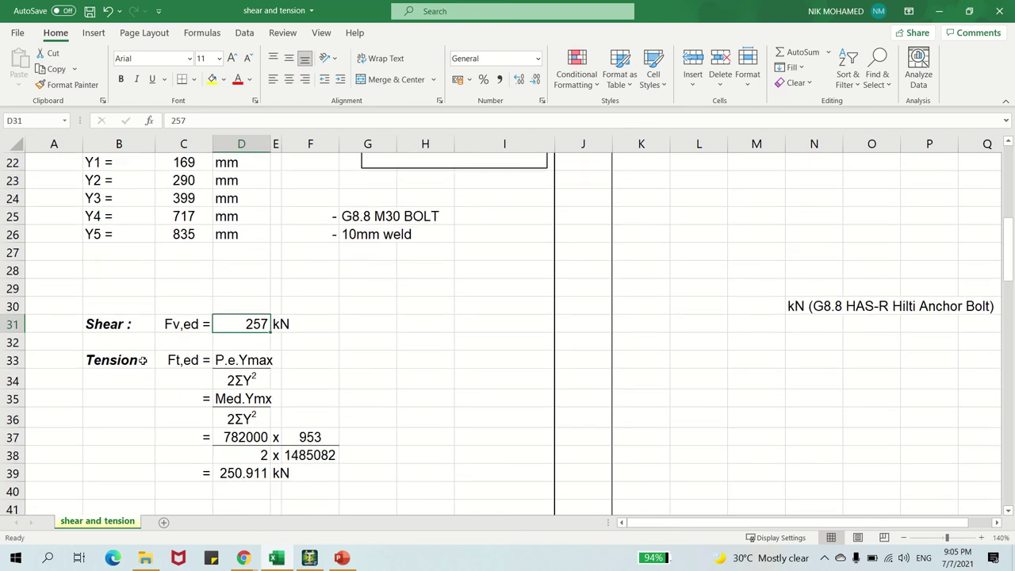
{"action": "left_click", "coordinate": [192, 363]}
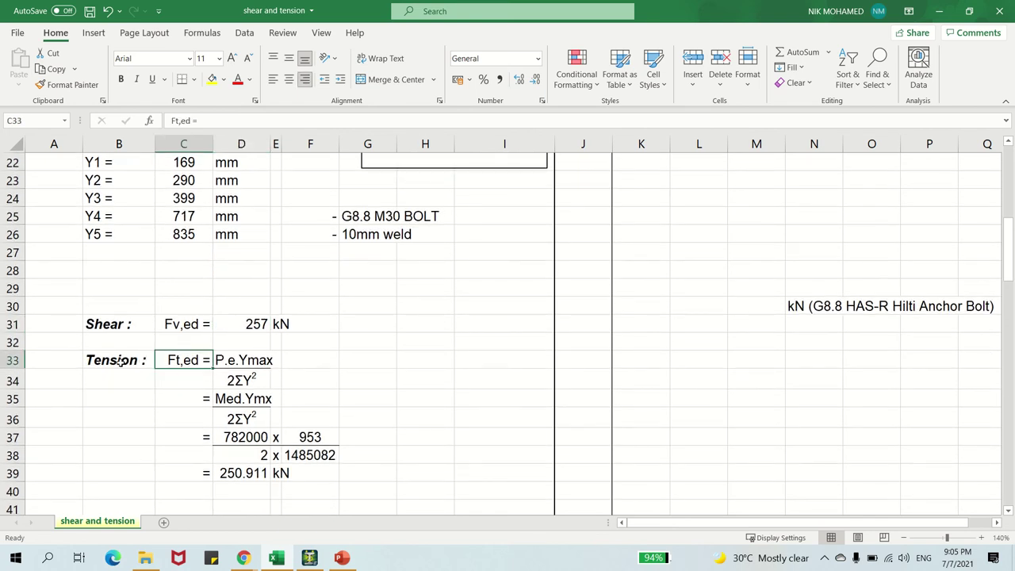
{"action": "key", "text": "Left"}
{"action": "left_click", "coordinate": [225, 359]}
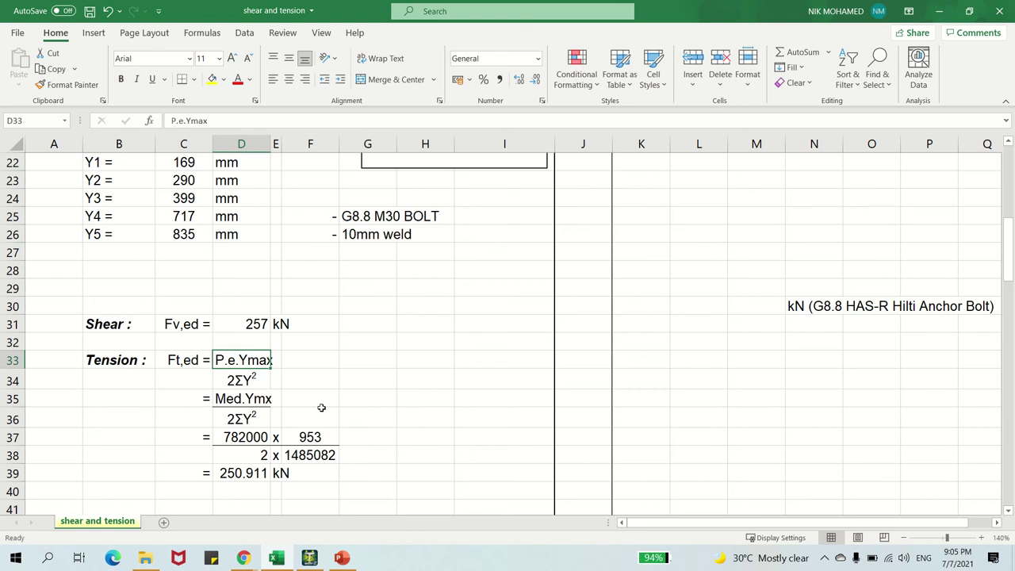
{"action": "left_click", "coordinate": [249, 381]}
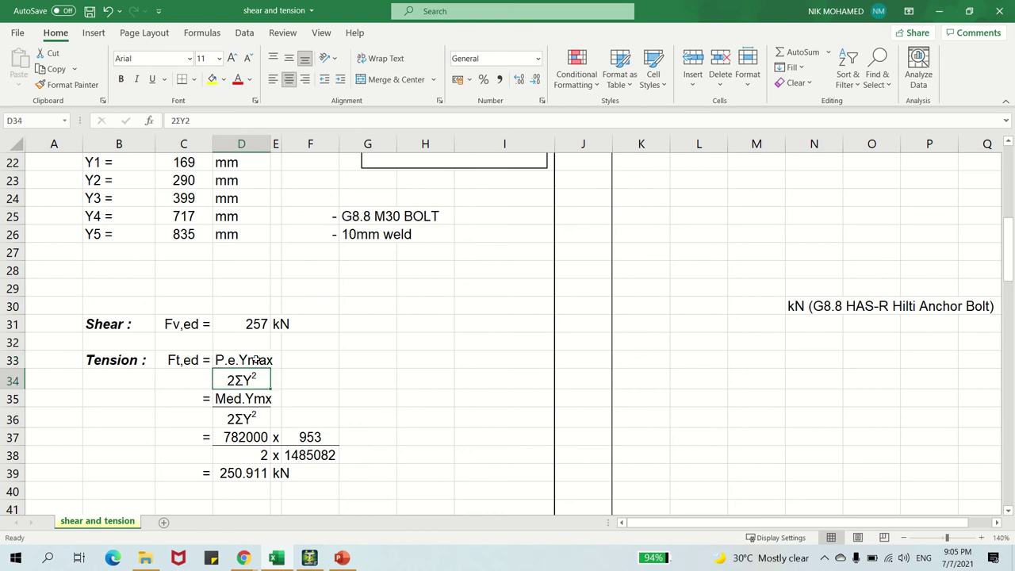
{"action": "left_click", "coordinate": [254, 361]}
{"action": "left_click", "coordinate": [304, 372]}
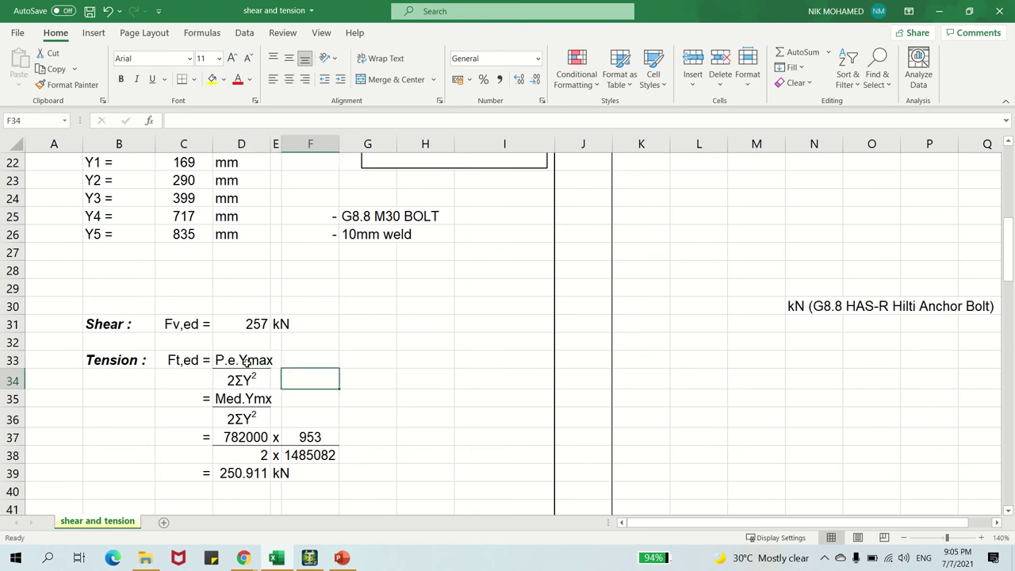
- Compare the terms of the tension equation with the forces and bolt distances in the input data list
{"action": "scroll", "coordinate": [229, 360], "scroll_direction": "up", "scroll_amount": 1}
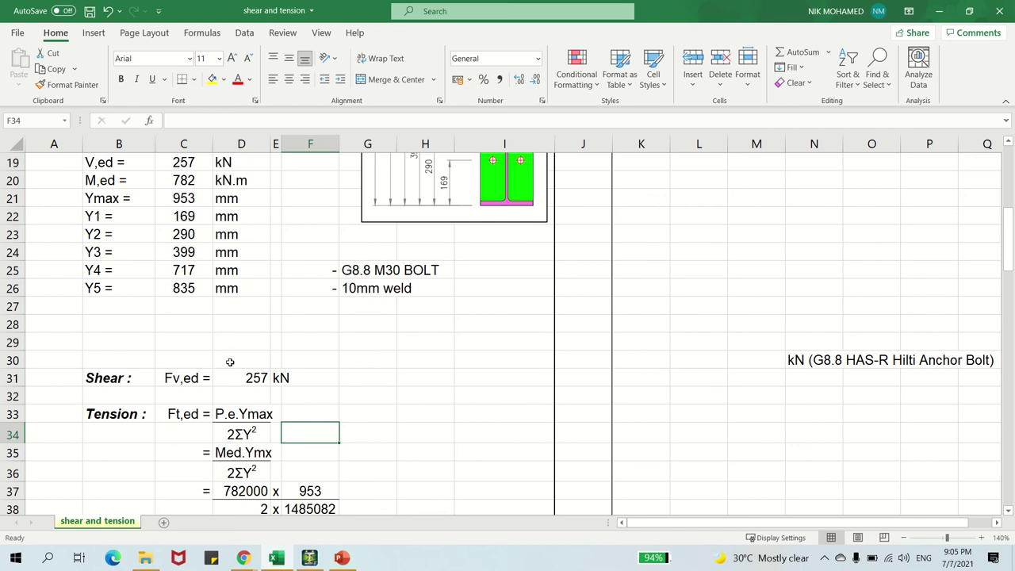
{"action": "scroll", "coordinate": [229, 414], "scroll_direction": "down", "scroll_amount": 1}
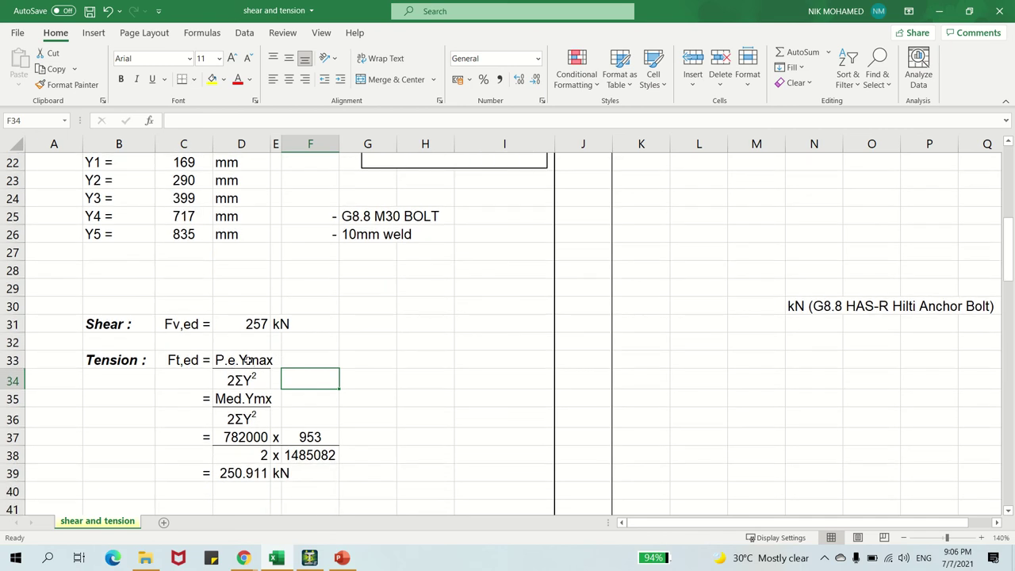
{"action": "scroll", "coordinate": [236, 382], "scroll_direction": "up", "scroll_amount": 1}
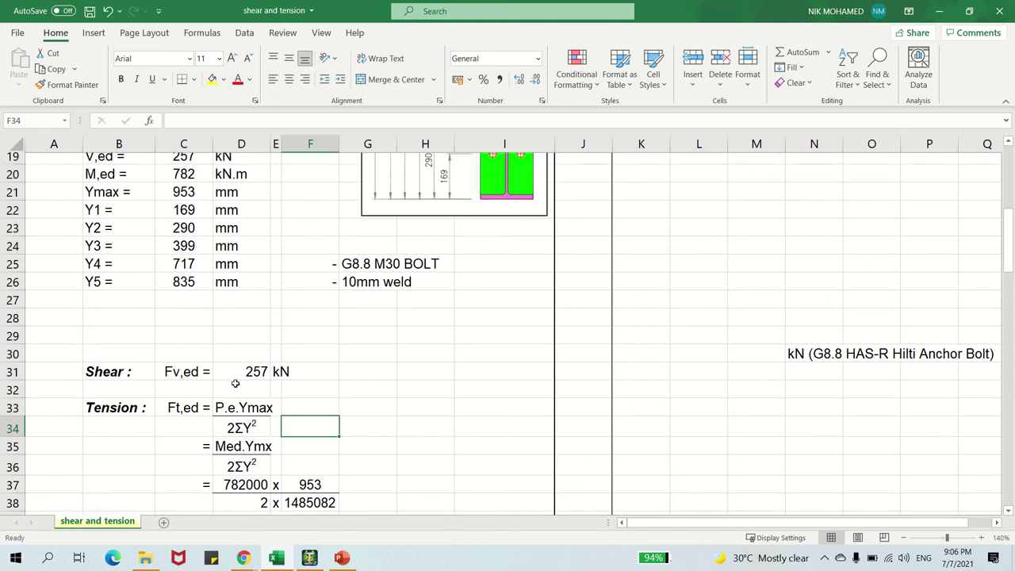
{"action": "scroll", "coordinate": [236, 383], "scroll_direction": "down", "scroll_amount": 1}
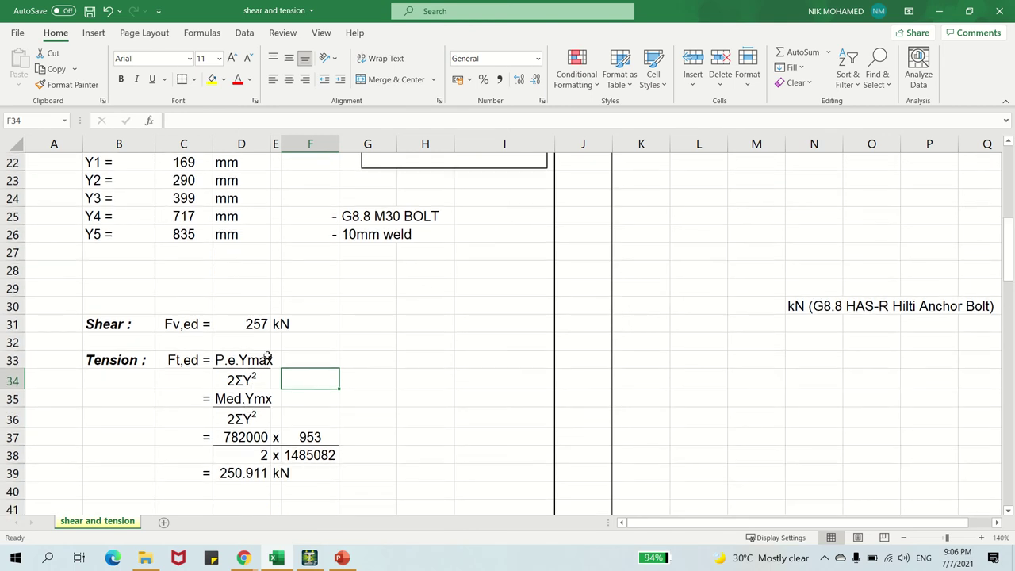
{"action": "scroll", "coordinate": [260, 388], "scroll_direction": "up", "scroll_amount": 1}
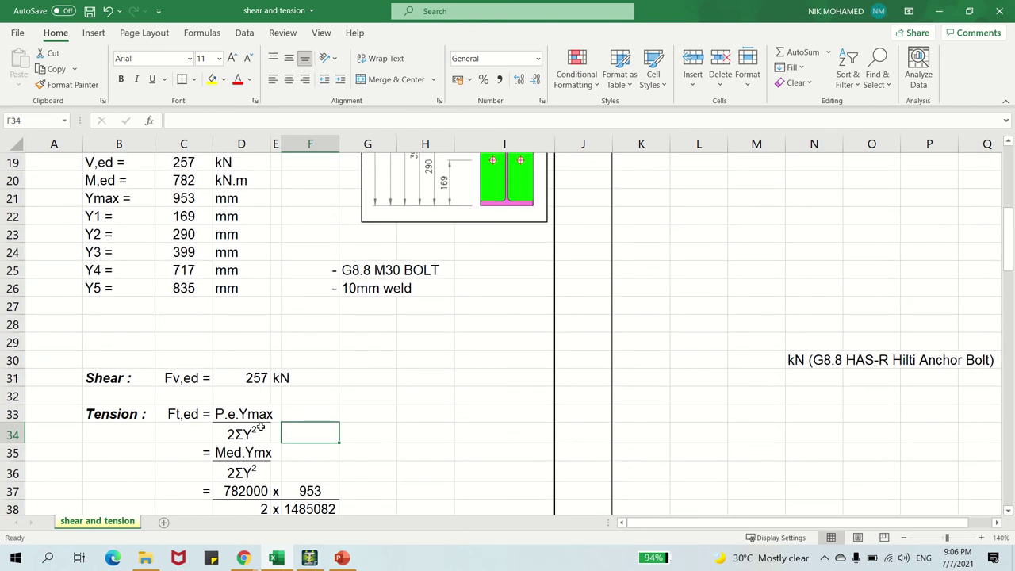
{"action": "scroll", "coordinate": [261, 385], "scroll_direction": "down", "scroll_amount": 1}
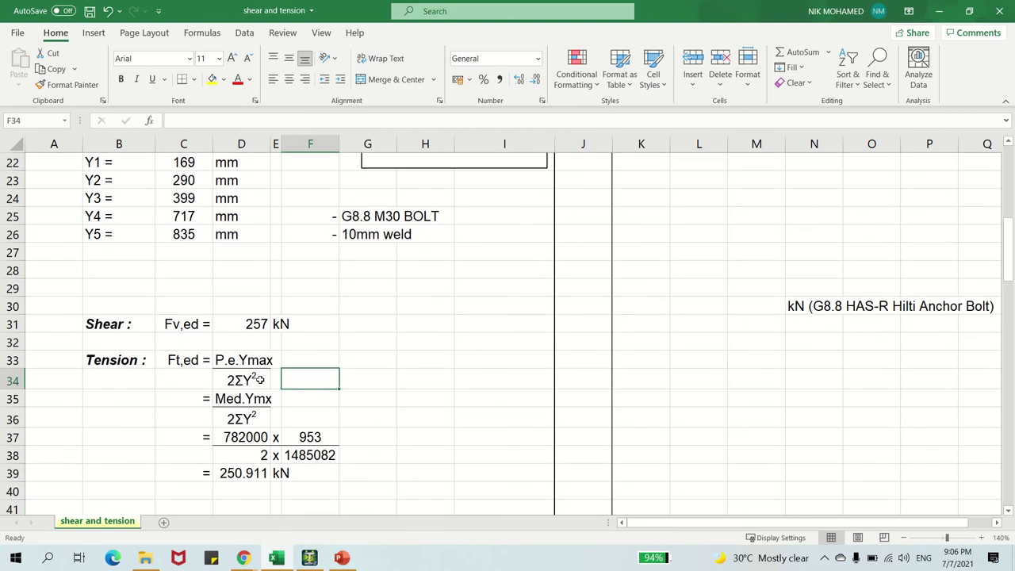
{"action": "scroll", "coordinate": [260, 380], "scroll_direction": "down", "scroll_amount": 1}
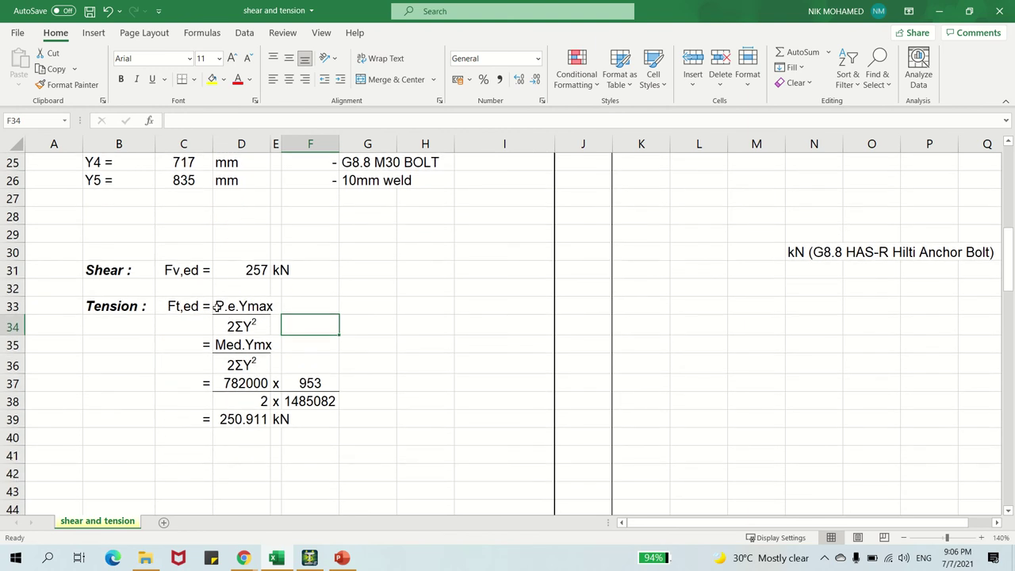
{"action": "scroll", "coordinate": [228, 310], "scroll_direction": "up", "scroll_amount": 2}
{"action": "scroll", "coordinate": [232, 397], "scroll_direction": "down", "scroll_amount": 1}
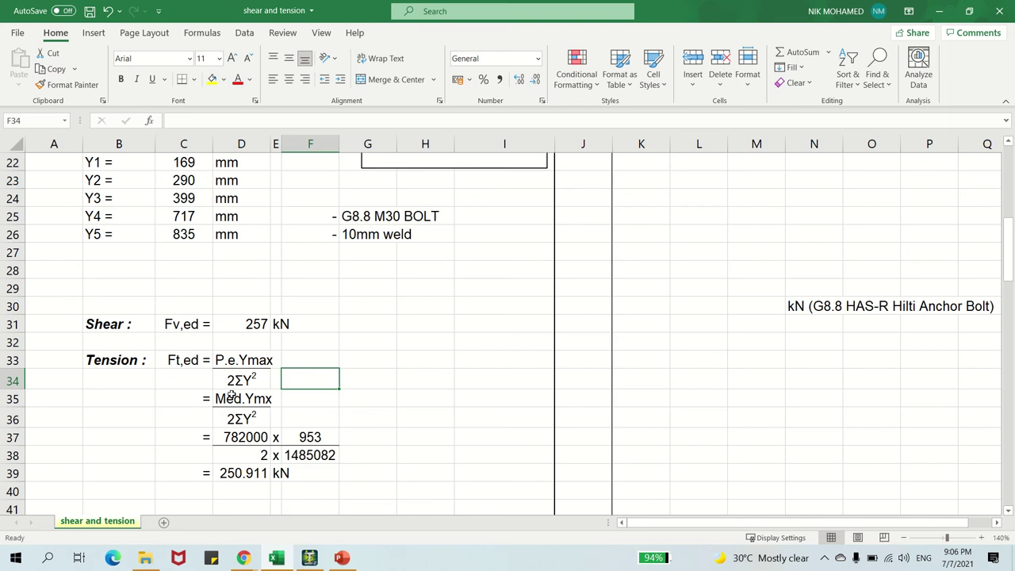
- Relate the design moment and the factor 2 in the tension equation to the input list and the end plate's bolt layout
{"action": "scroll", "coordinate": [230, 388], "scroll_direction": "up", "scroll_amount": 3}
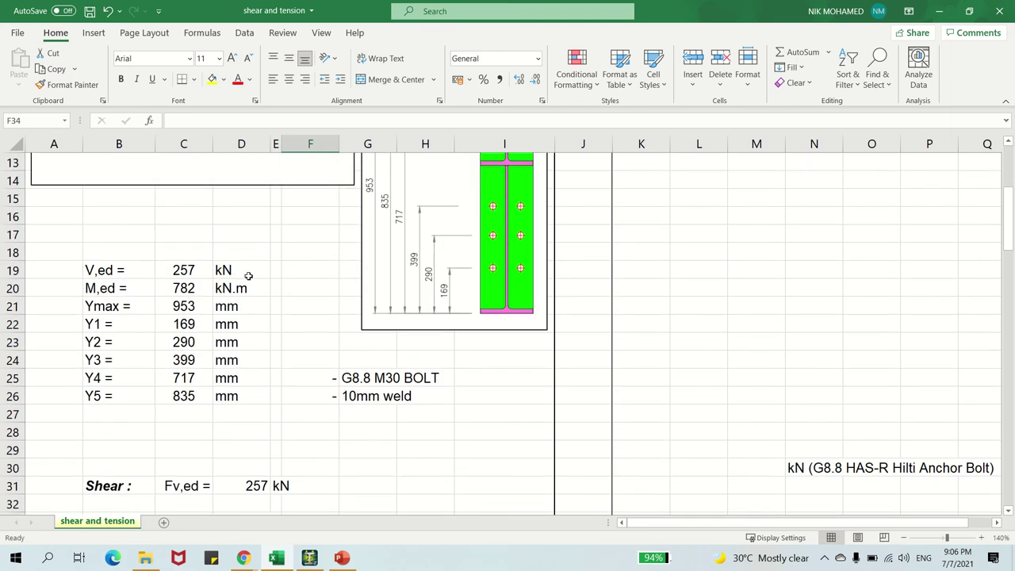
{"action": "scroll", "coordinate": [251, 272], "scroll_direction": "down", "scroll_amount": 1}
{"action": "scroll", "coordinate": [261, 268], "scroll_direction": "up", "scroll_amount": 1}
{"action": "scroll", "coordinate": [263, 269], "scroll_direction": "down", "scroll_amount": 1}
{"action": "scroll", "coordinate": [264, 270], "scroll_direction": "down", "scroll_amount": 3}
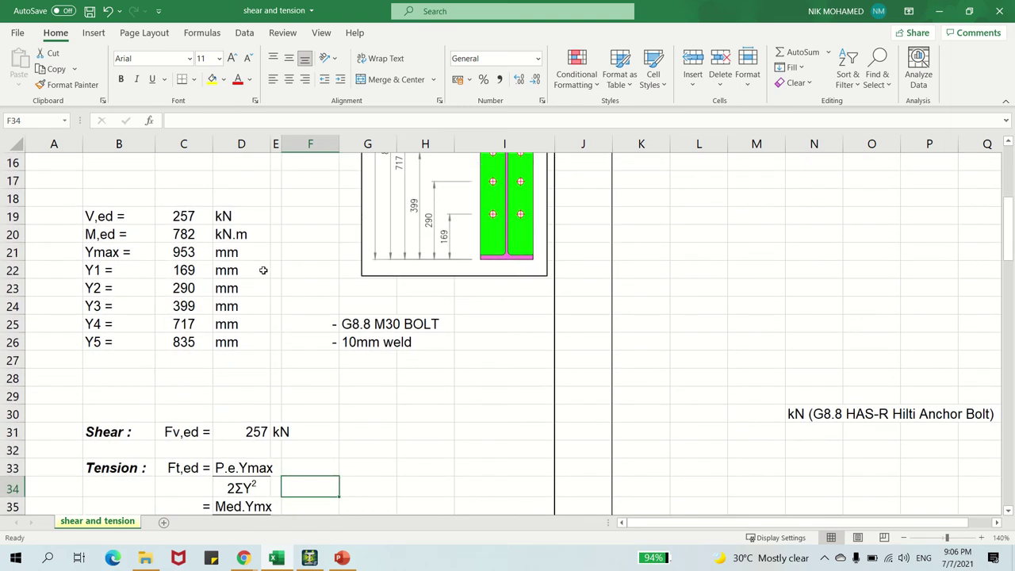
{"action": "scroll", "coordinate": [294, 290], "scroll_direction": "up", "scroll_amount": 5}
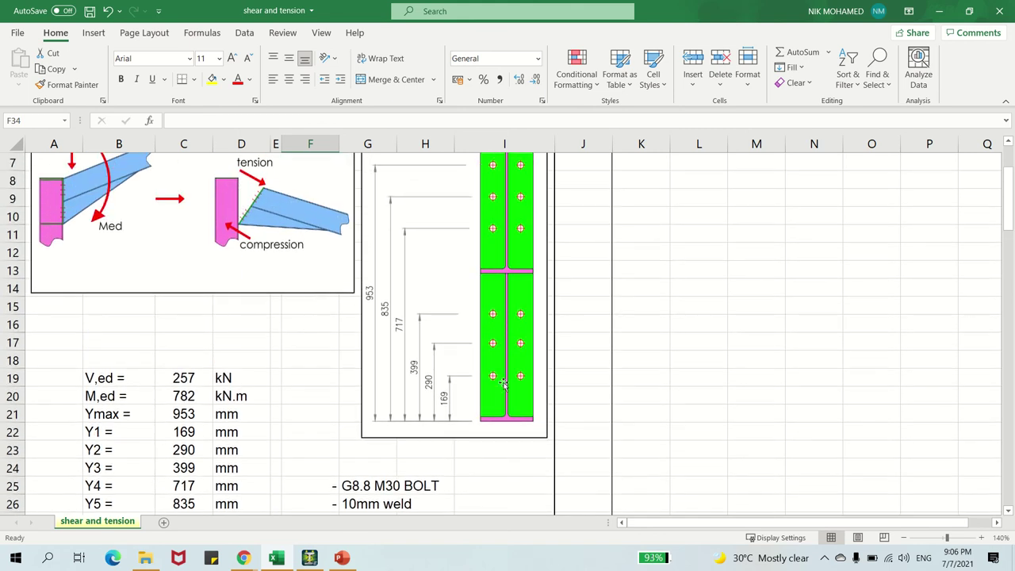
{"action": "scroll", "coordinate": [514, 261], "scroll_direction": "up", "scroll_amount": 1}
{"action": "scroll", "coordinate": [511, 237], "scroll_direction": "up", "scroll_amount": 1}
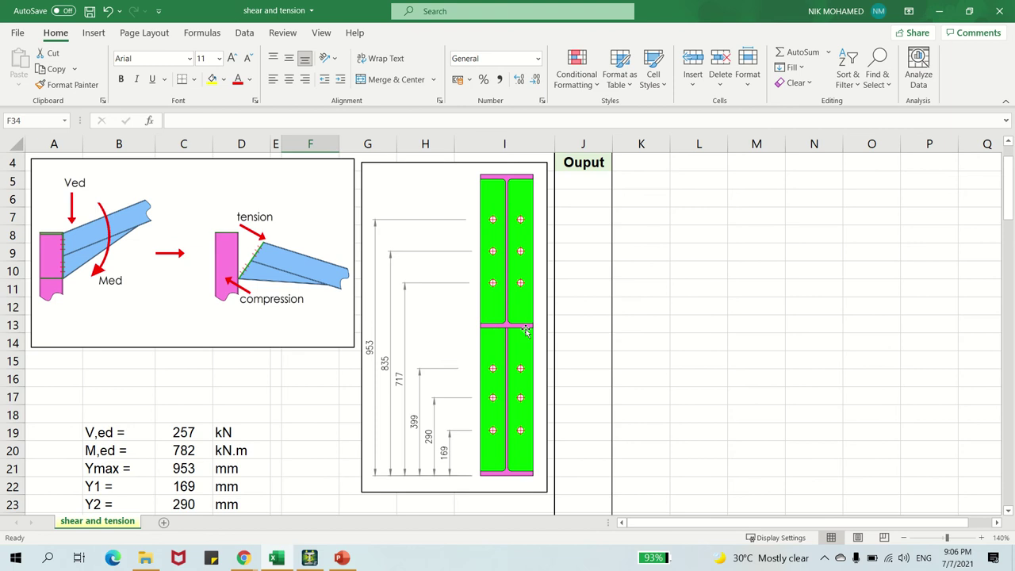
{"action": "scroll", "coordinate": [493, 289], "scroll_direction": "down", "scroll_amount": 5}
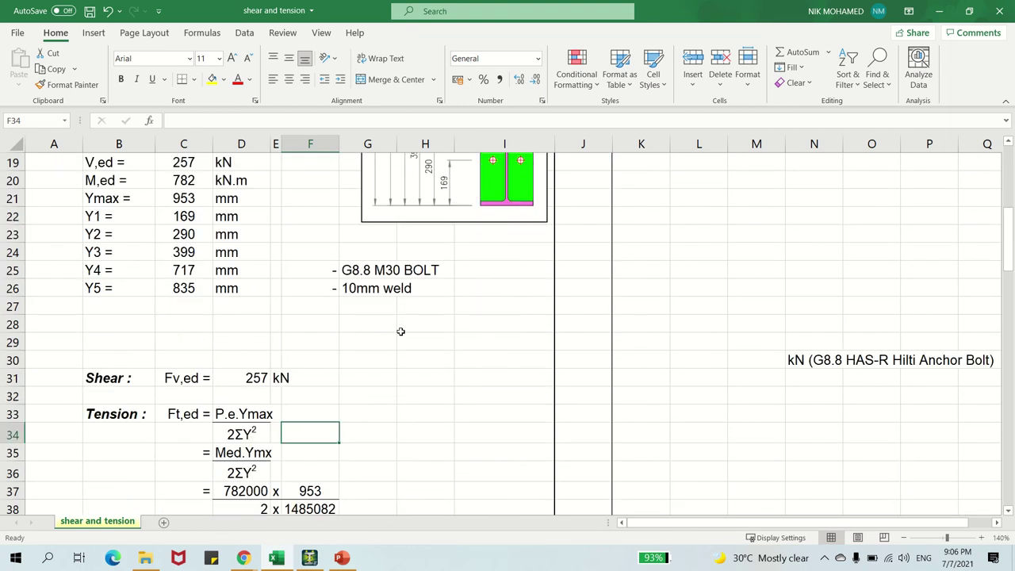
- Examine the Med.Ymx form of the tension equation and the formula in D37 that converts the design moment
{"action": "scroll", "coordinate": [399, 331], "scroll_direction": "down", "scroll_amount": 2}
{"action": "left_click", "coordinate": [262, 349]}
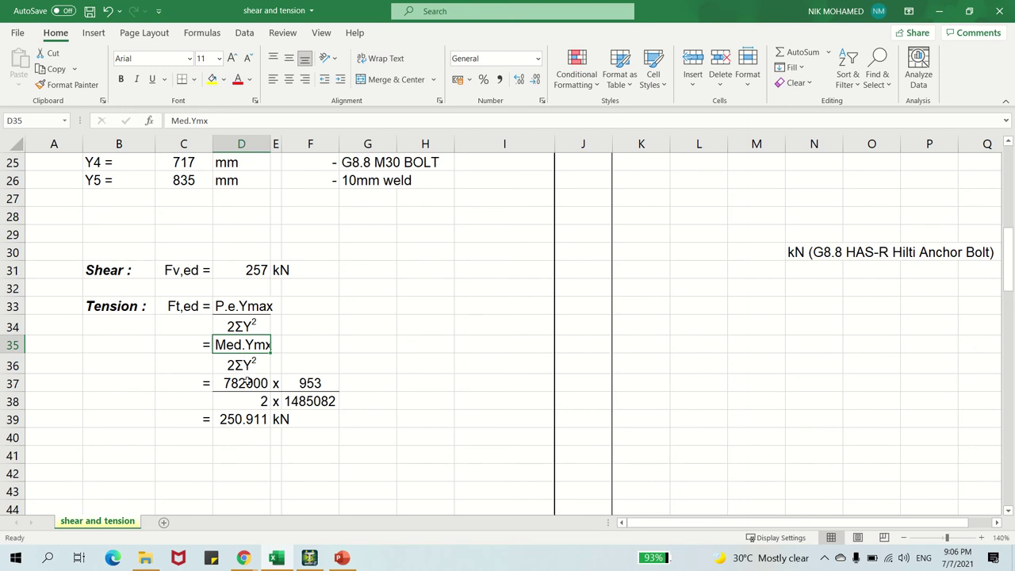
{"action": "left_click", "coordinate": [252, 383]}
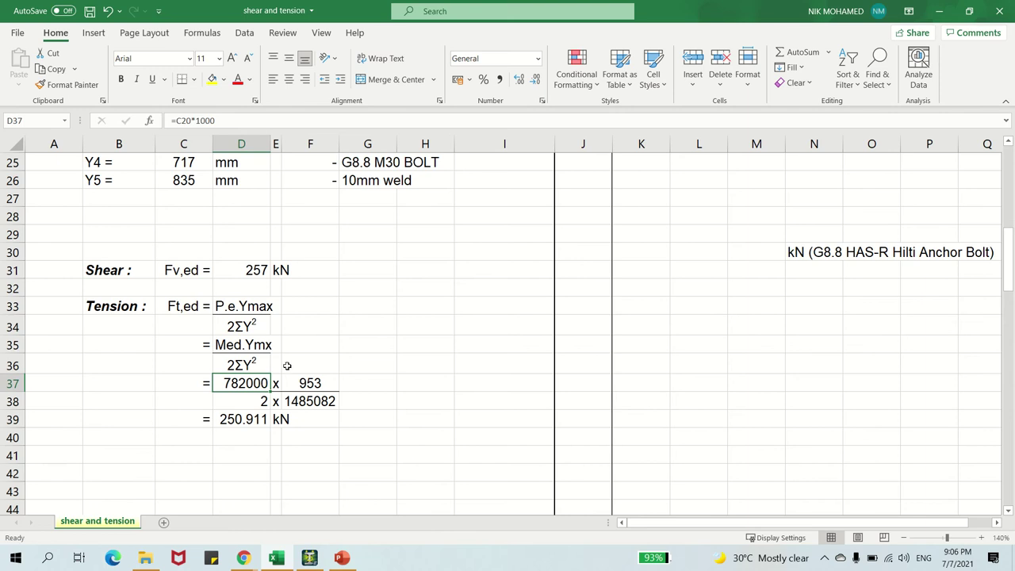
{"action": "left_click", "coordinate": [241, 123]}
{"action": "left_click", "coordinate": [340, 261]}
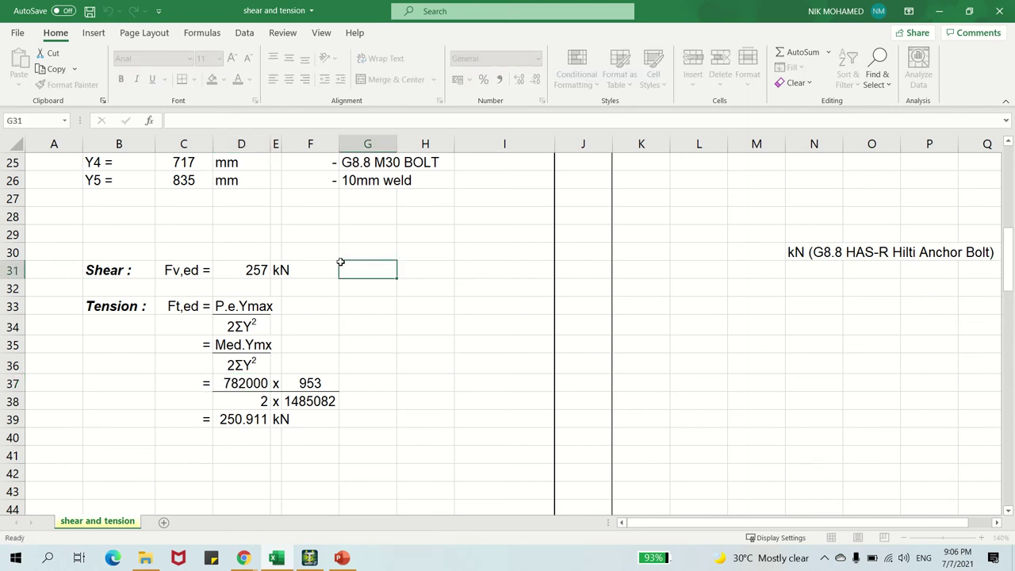
- Check the moment and Ymax terms in row 37 against the input list, and inspect the factor in D38
{"action": "scroll", "coordinate": [258, 384], "scroll_direction": "up", "scroll_amount": 1}
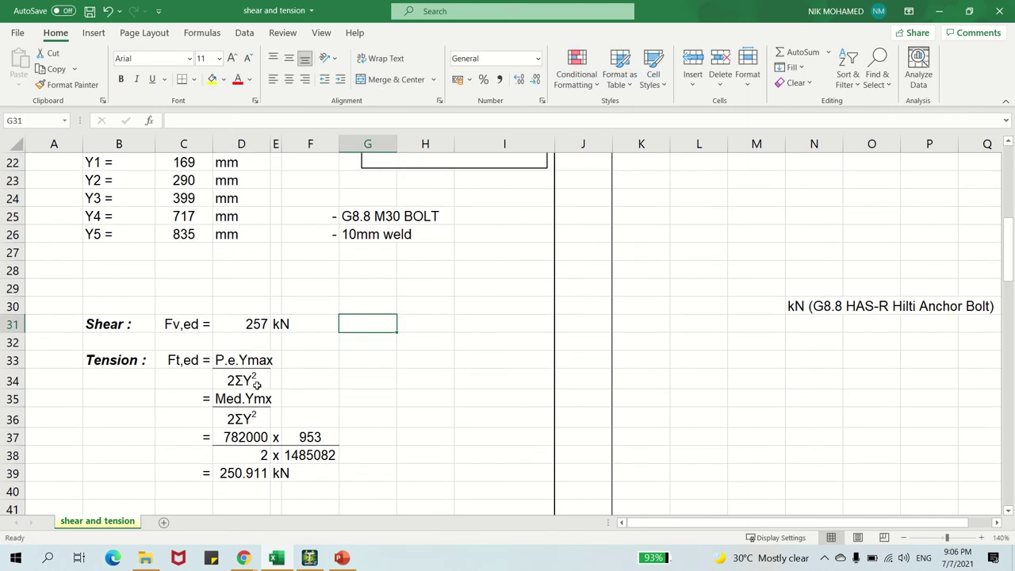
{"action": "scroll", "coordinate": [255, 369], "scroll_direction": "up", "scroll_amount": 1}
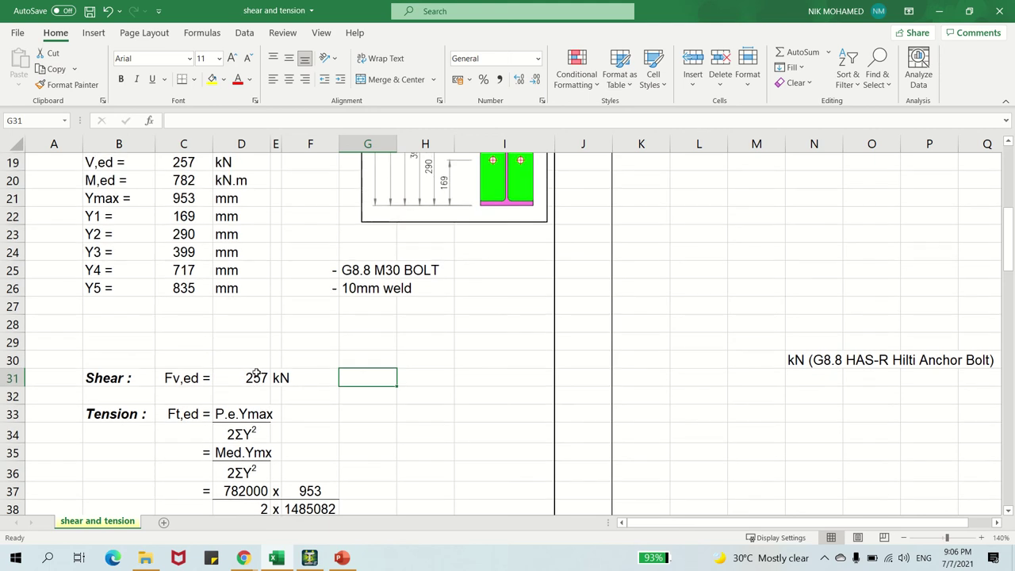
{"action": "scroll", "coordinate": [255, 370], "scroll_direction": "down", "scroll_amount": 1}
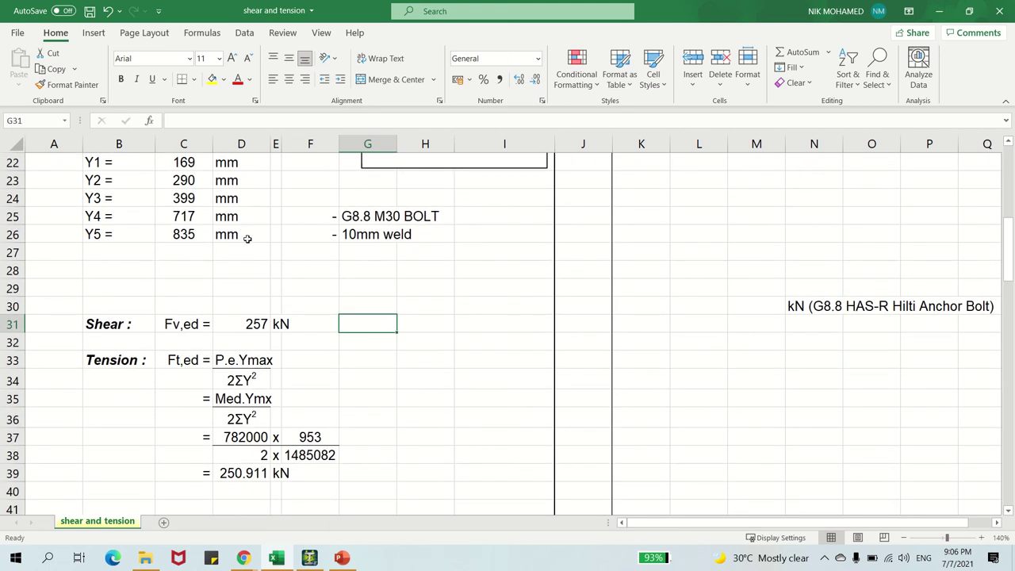
{"action": "scroll", "coordinate": [246, 234], "scroll_direction": "up", "scroll_amount": 1}
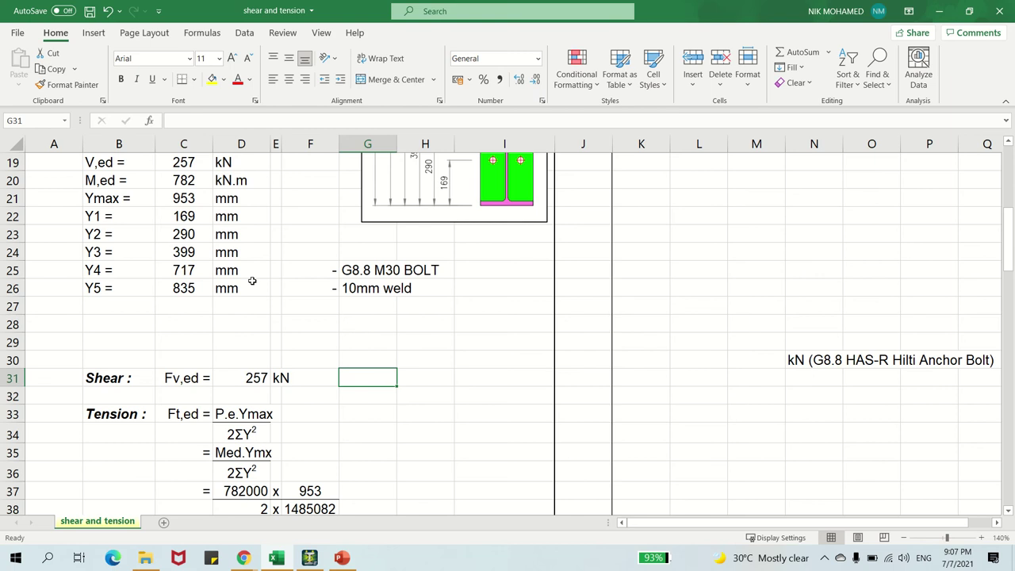
{"action": "scroll", "coordinate": [260, 365], "scroll_direction": "down", "scroll_amount": 2}
{"action": "left_click", "coordinate": [259, 383]}
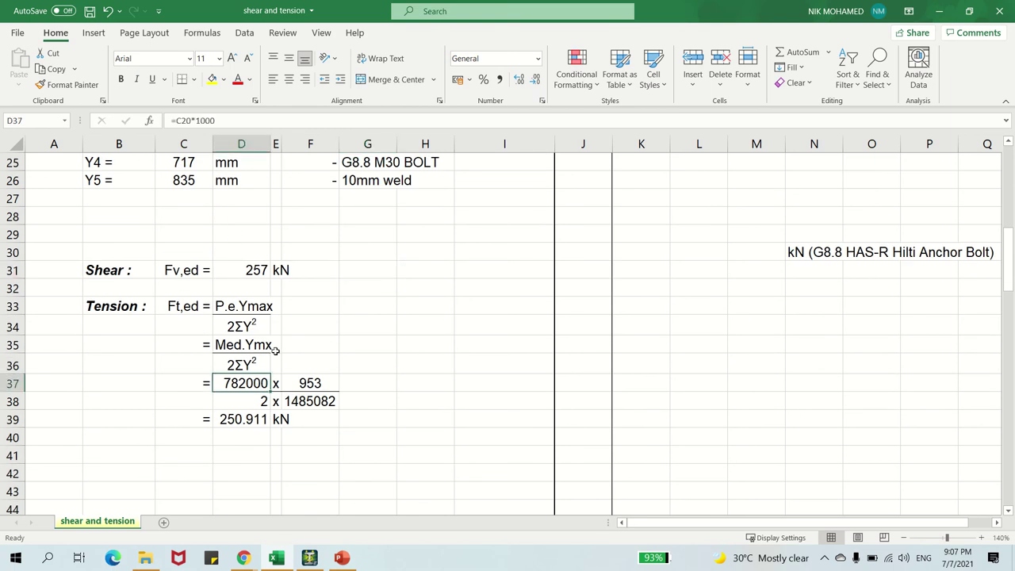
{"action": "left_click", "coordinate": [311, 383]}
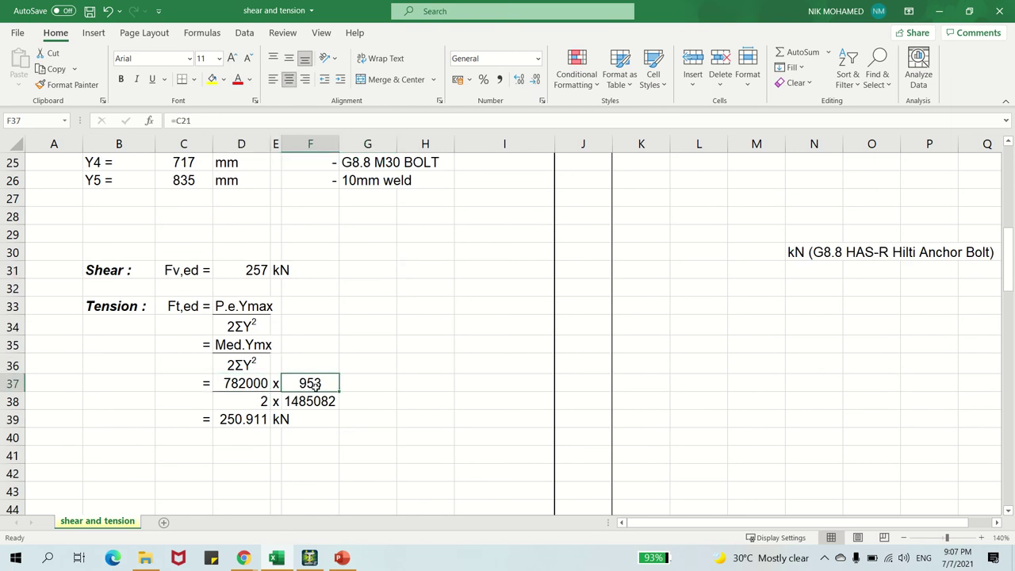
{"action": "left_click", "coordinate": [263, 403]}
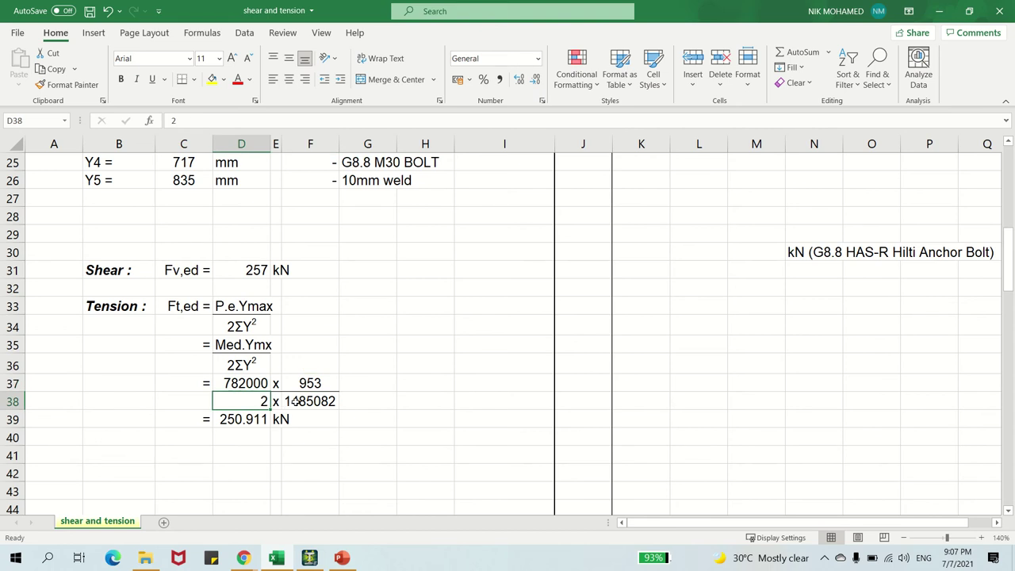
- Trace the ΣY² formula in F38 back to the Y5 to Y1 and Ymax input cells
{"action": "left_click", "coordinate": [293, 401]}
{"action": "scroll", "coordinate": [254, 366], "scroll_direction": "up", "scroll_amount": 2}
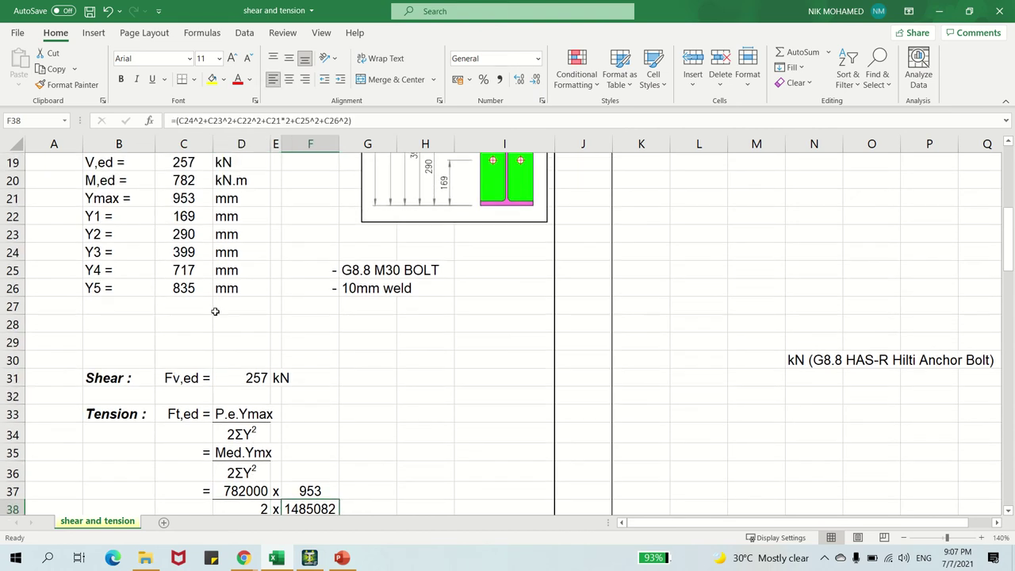
{"action": "left_click", "coordinate": [191, 289]}
{"action": "left_click", "coordinate": [195, 271]}
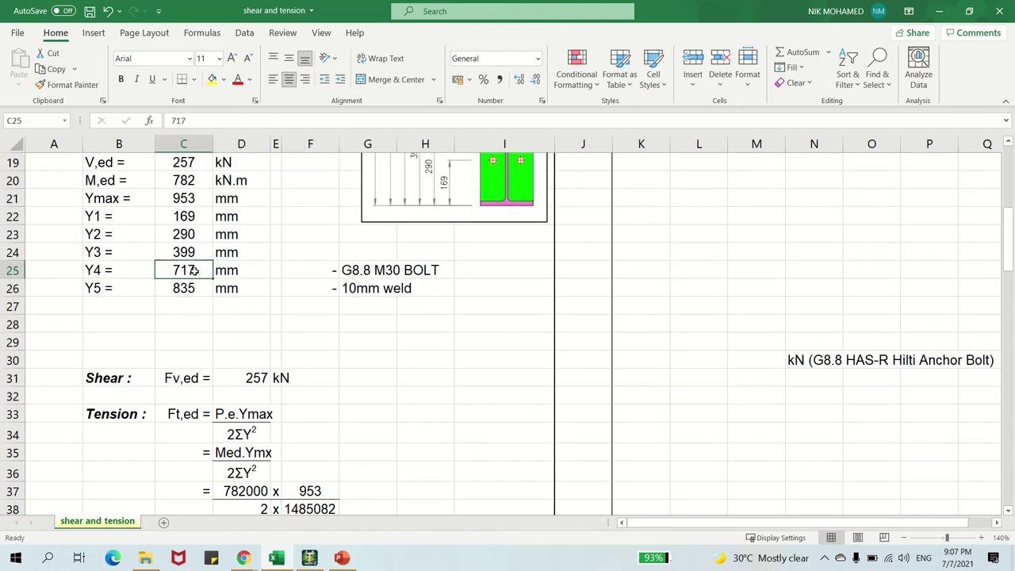
{"action": "left_click", "coordinate": [195, 254]}
{"action": "left_click", "coordinate": [194, 235]}
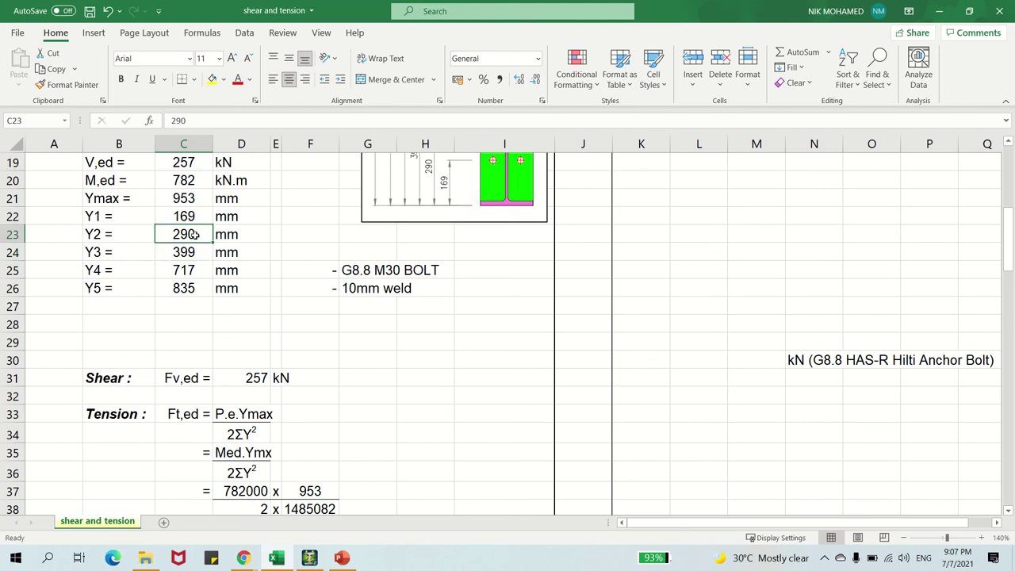
{"action": "left_click", "coordinate": [198, 216]}
{"action": "left_click", "coordinate": [200, 198]}
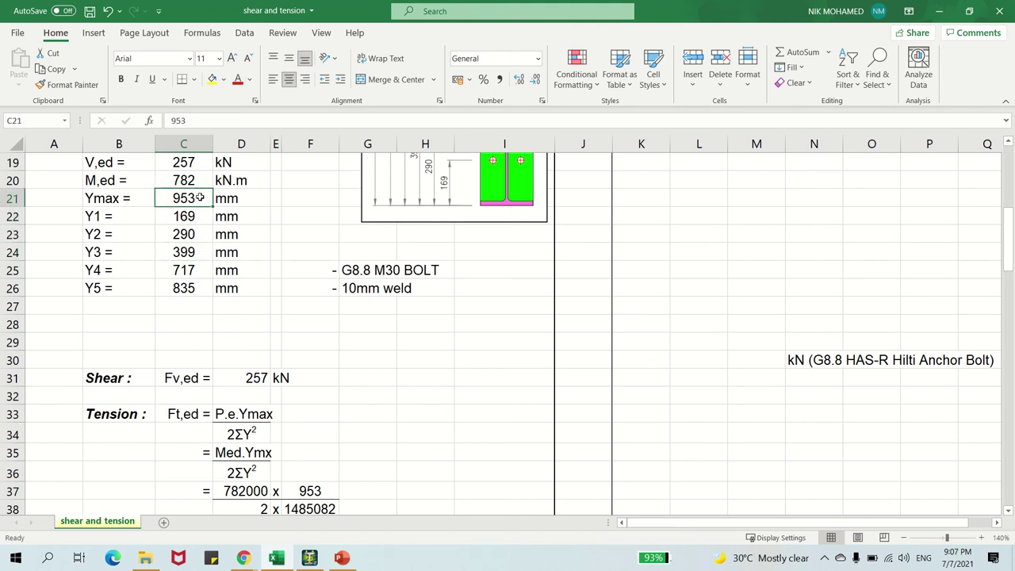
{"action": "scroll", "coordinate": [214, 211], "scroll_direction": "down", "scroll_amount": 1}
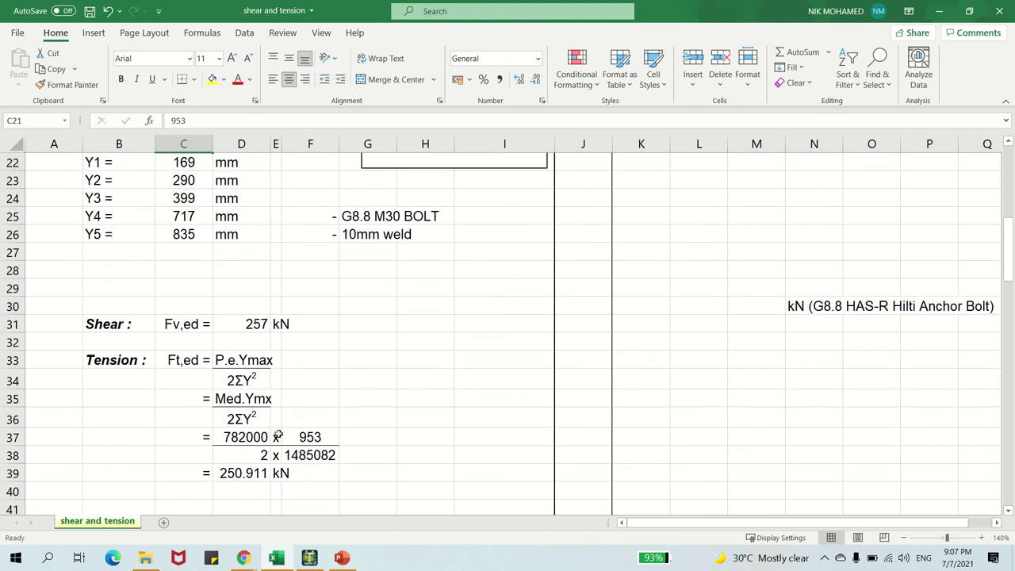
{"action": "left_click", "coordinate": [301, 457]}
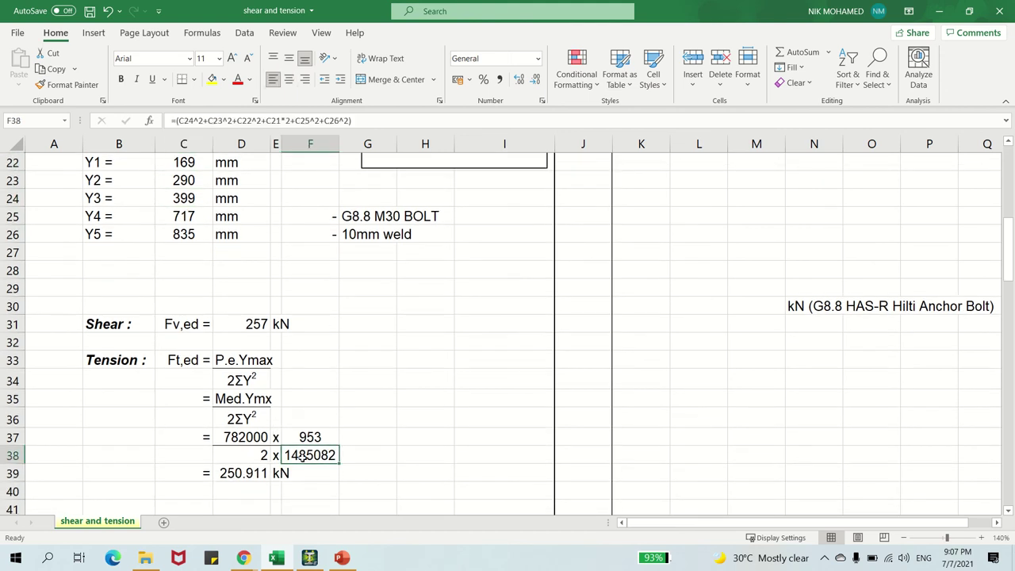
{"action": "scroll", "coordinate": [361, 409], "scroll_direction": "down", "scroll_amount": 1}
{"action": "left_click", "coordinate": [351, 432]}
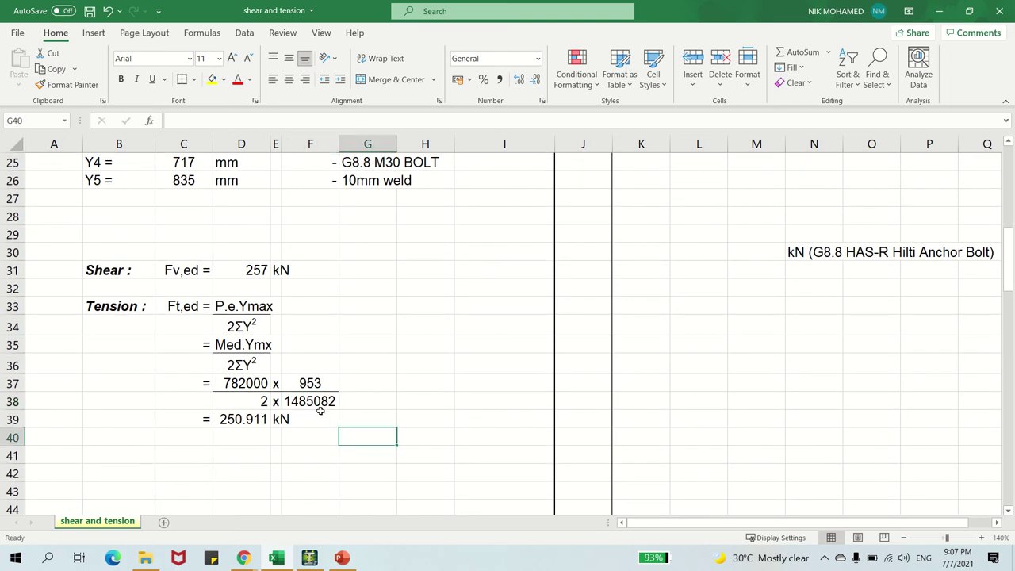
- Review the tension result in row 39, and inspect the design shear formulas in D57 and D58 of Check (1)
{"action": "scroll", "coordinate": [319, 410], "scroll_direction": "down", "scroll_amount": 1}
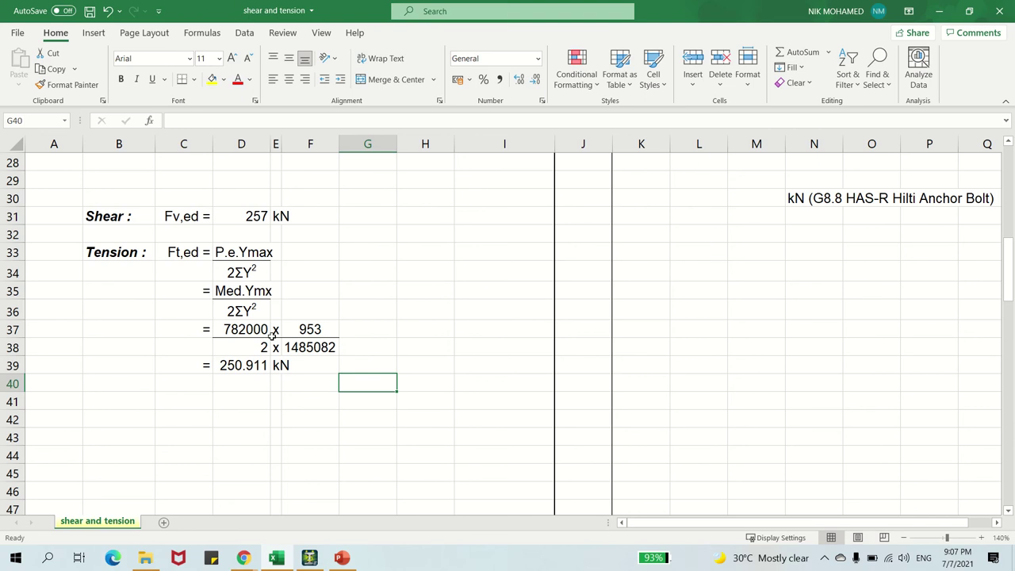
{"action": "scroll", "coordinate": [272, 335], "scroll_direction": "down", "scroll_amount": 1}
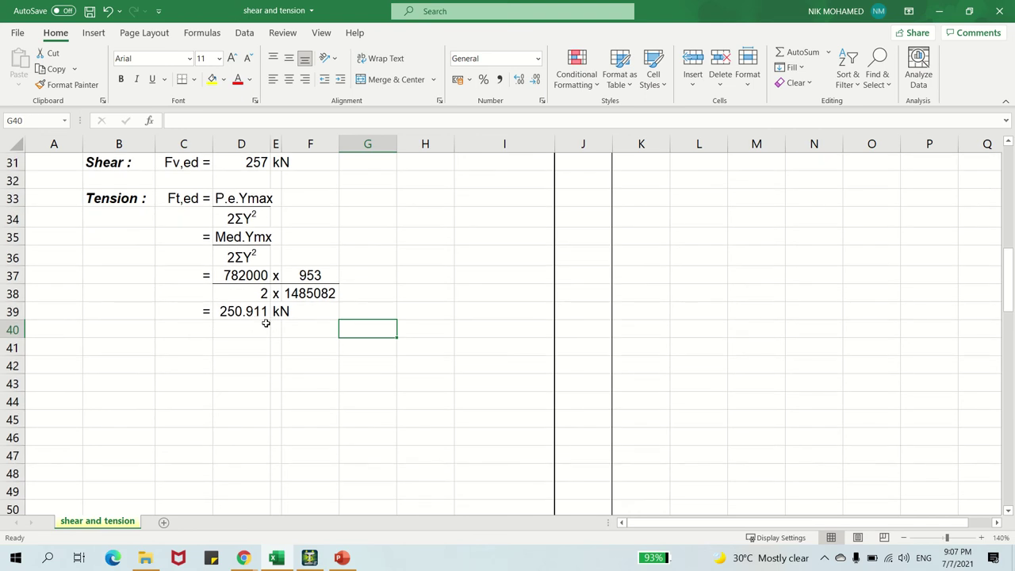
{"action": "scroll", "coordinate": [285, 321], "scroll_direction": "down", "scroll_amount": 5}
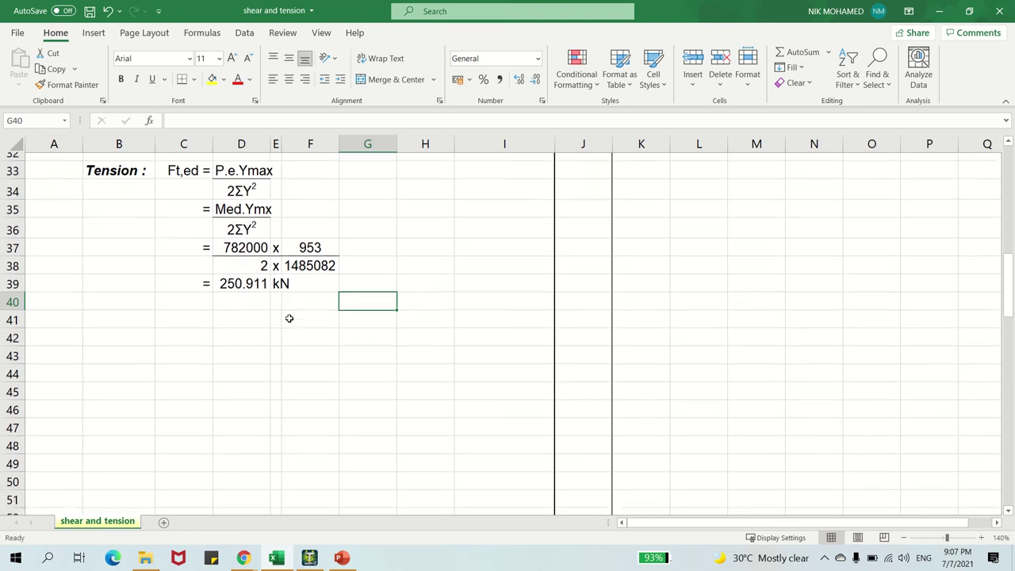
{"action": "scroll", "coordinate": [289, 318], "scroll_direction": "up", "scroll_amount": 3}
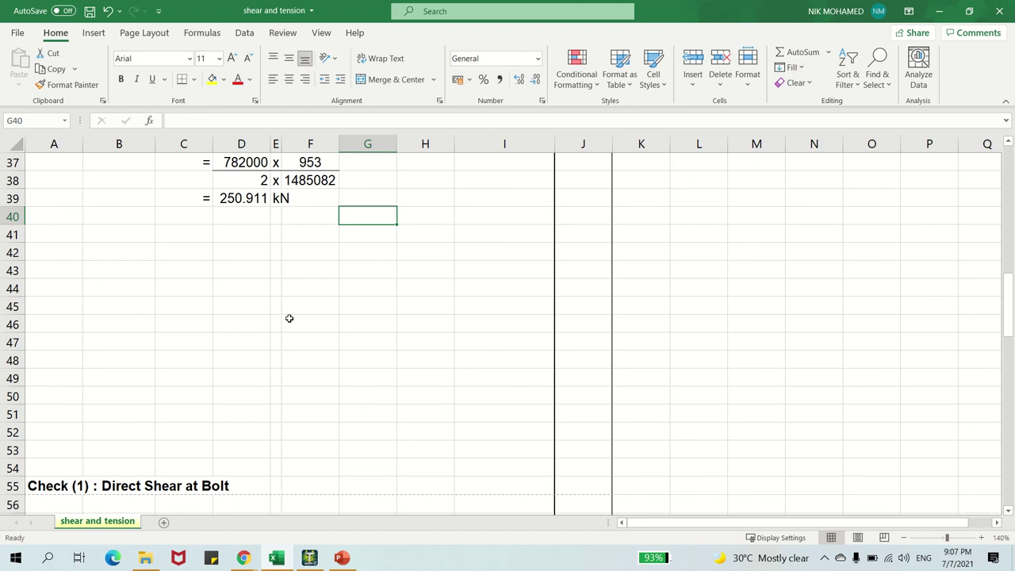
{"action": "scroll", "coordinate": [289, 318], "scroll_direction": "down", "scroll_amount": 1}
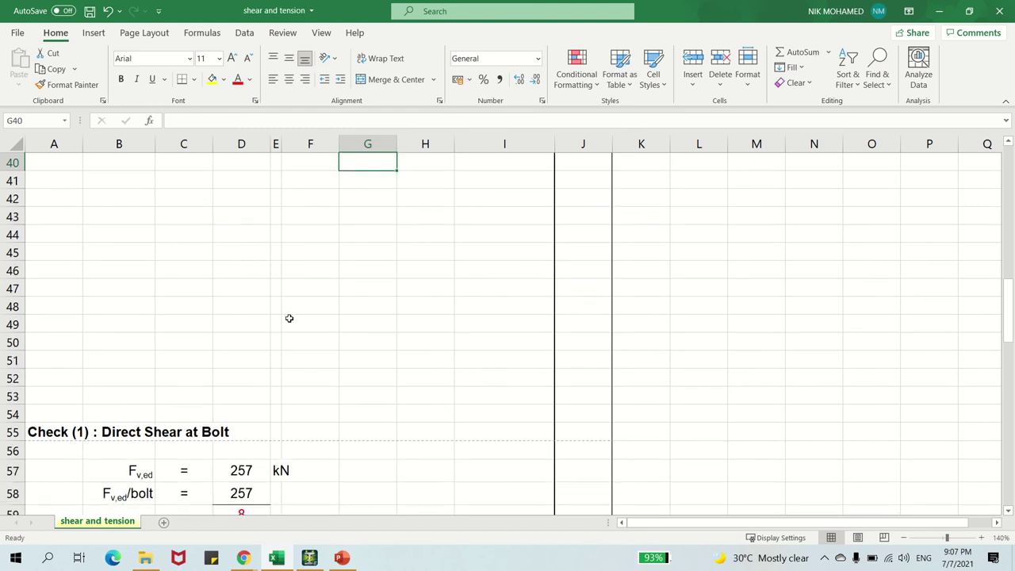
{"action": "scroll", "coordinate": [278, 342], "scroll_direction": "down", "scroll_amount": 1}
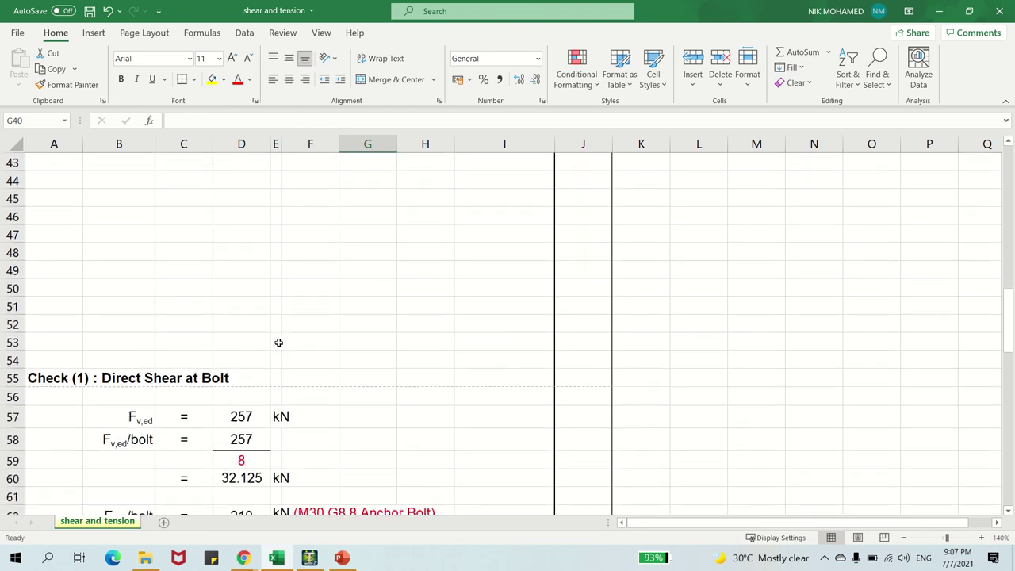
{"action": "scroll", "coordinate": [279, 342], "scroll_direction": "down", "scroll_amount": 1}
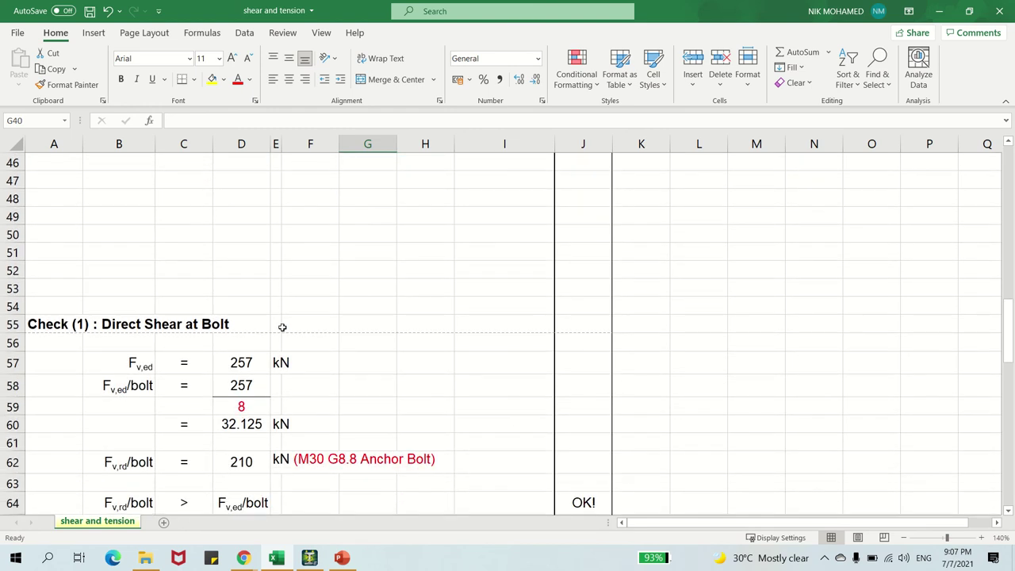
{"action": "scroll", "coordinate": [282, 326], "scroll_direction": "down", "scroll_amount": 1}
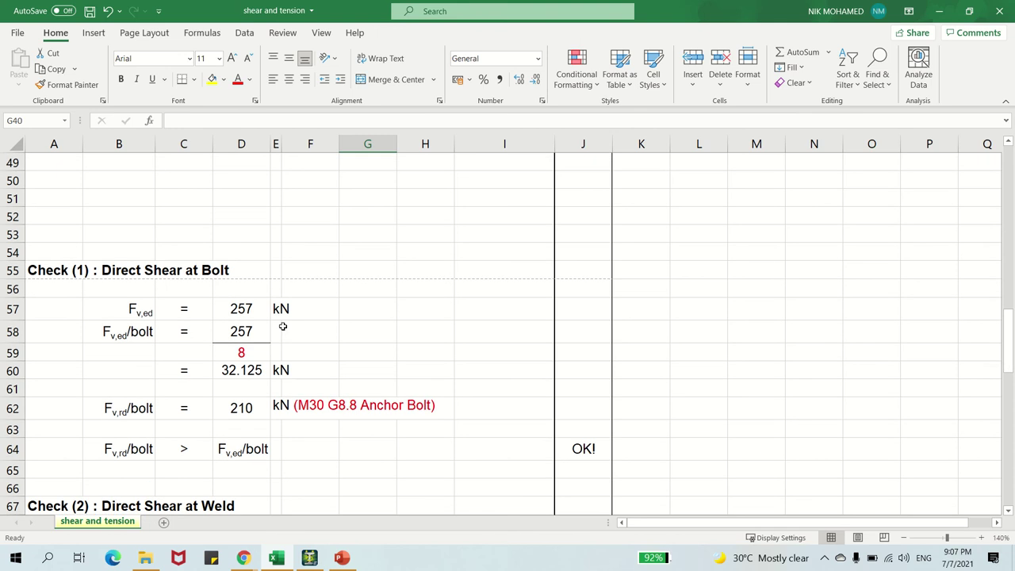
{"action": "left_click", "coordinate": [153, 310]}
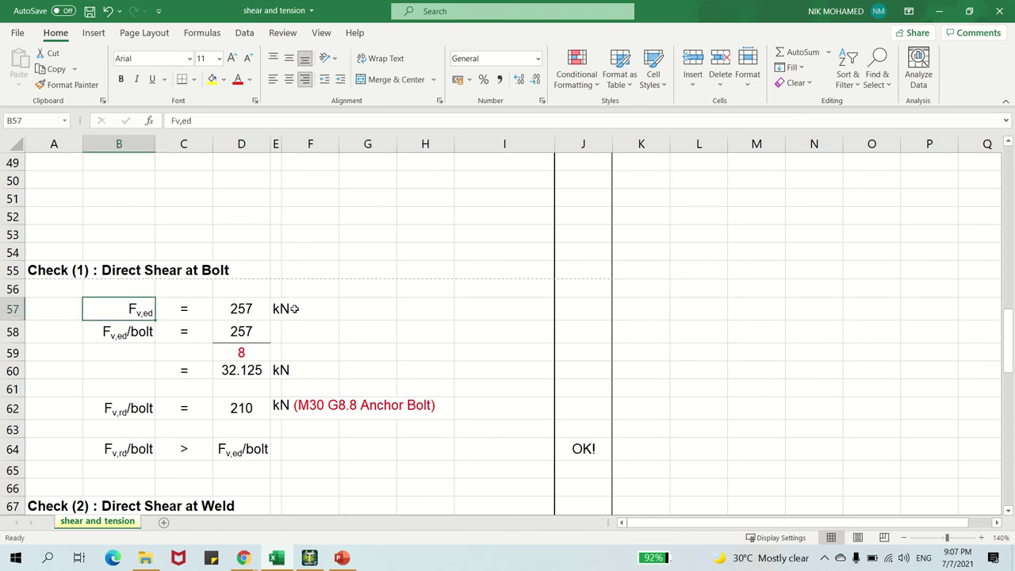
{"action": "left_click", "coordinate": [243, 309]}
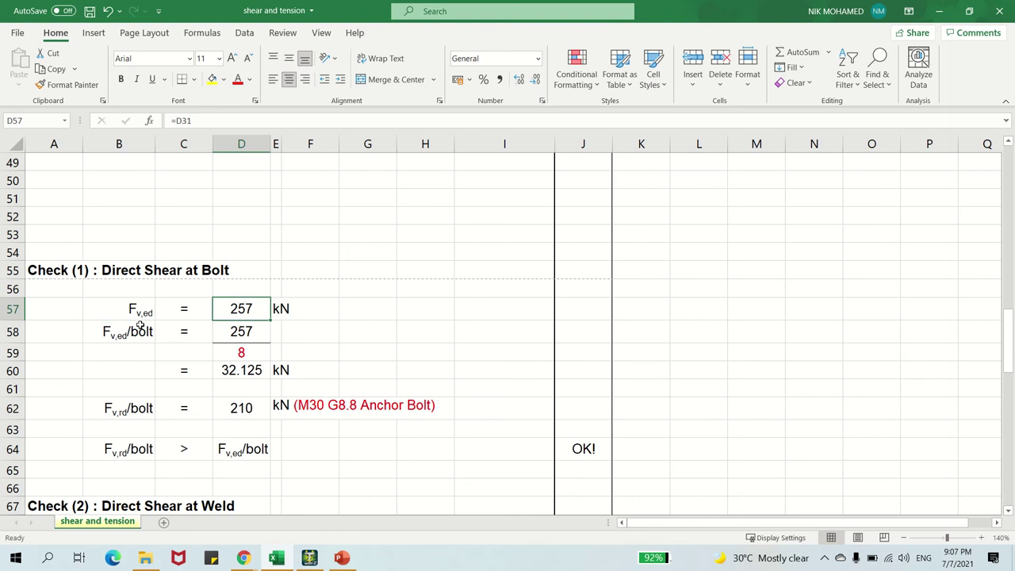
{"action": "left_click", "coordinate": [252, 338]}
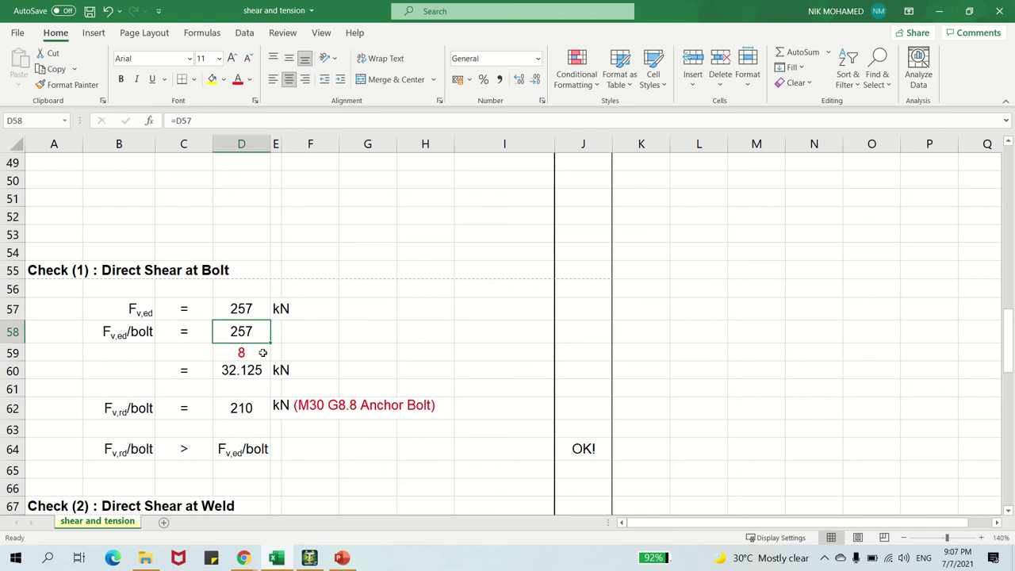
{"action": "left_click", "coordinate": [257, 353]}
{"action": "left_click", "coordinate": [257, 337]}
- Count the bolts in the end plate drawing and set the bolt count dividing the shear in D59 to 12
{"action": "scroll", "coordinate": [254, 353], "scroll_direction": "up", "scroll_amount": 14}
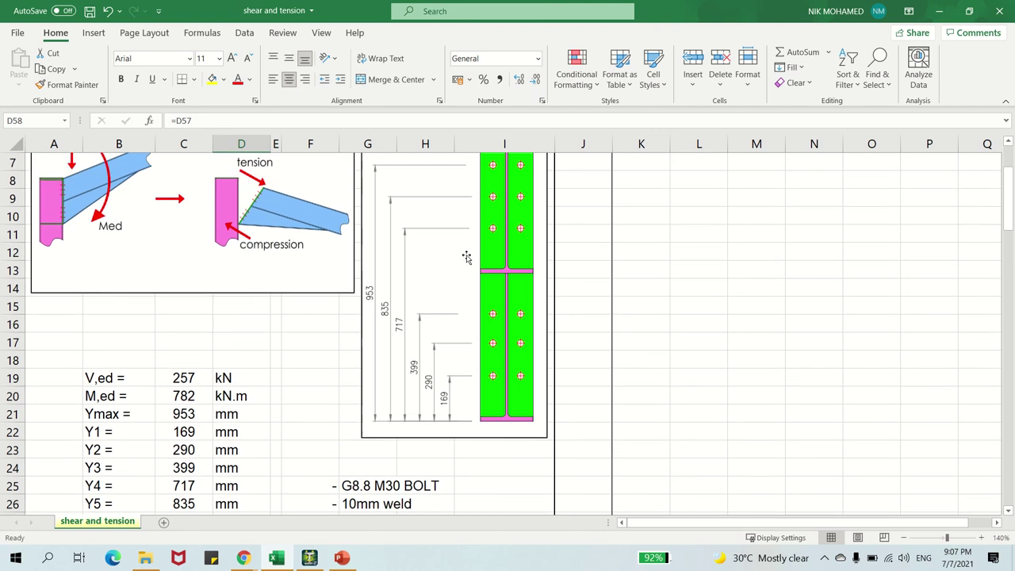
{"action": "scroll", "coordinate": [490, 224], "scroll_direction": "up", "scroll_amount": 1}
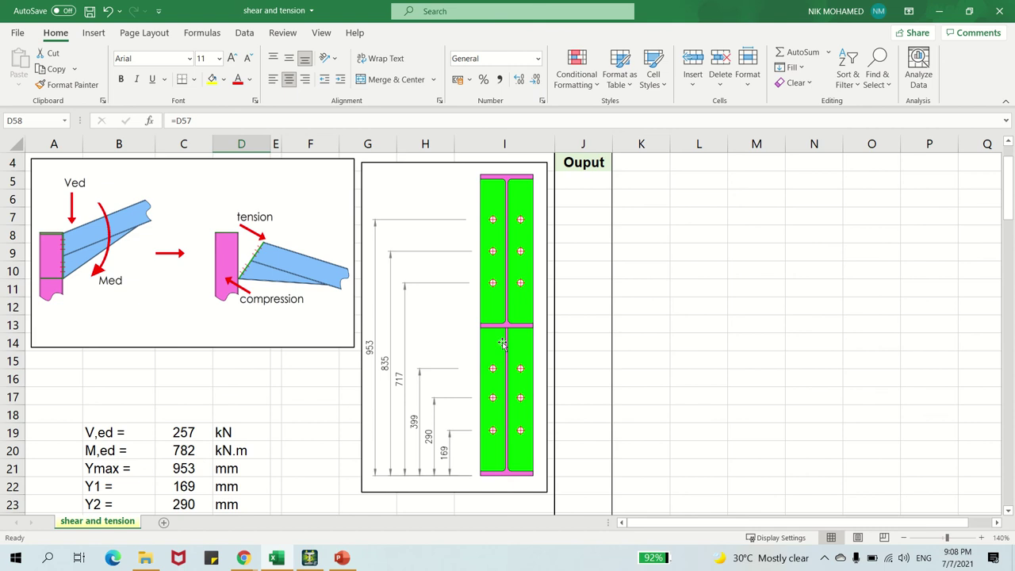
{"action": "scroll", "coordinate": [502, 343], "scroll_direction": "down", "scroll_amount": 9}
{"action": "scroll", "coordinate": [258, 314], "scroll_direction": "up", "scroll_amount": 1}
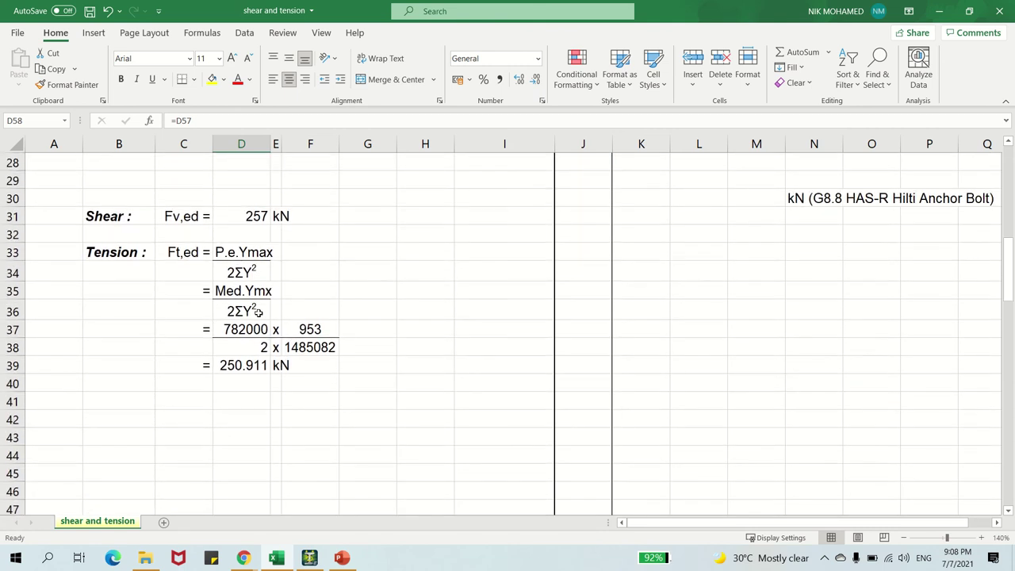
{"action": "scroll", "coordinate": [272, 329], "scroll_direction": "down", "scroll_amount": 6}
{"action": "left_click", "coordinate": [254, 405]}
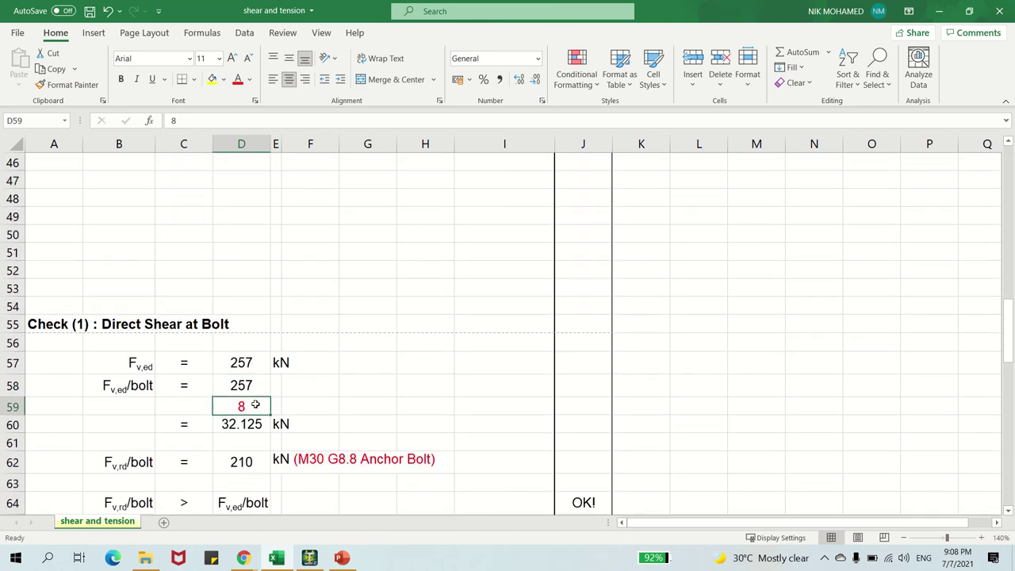
{"action": "type", "text": "12"}
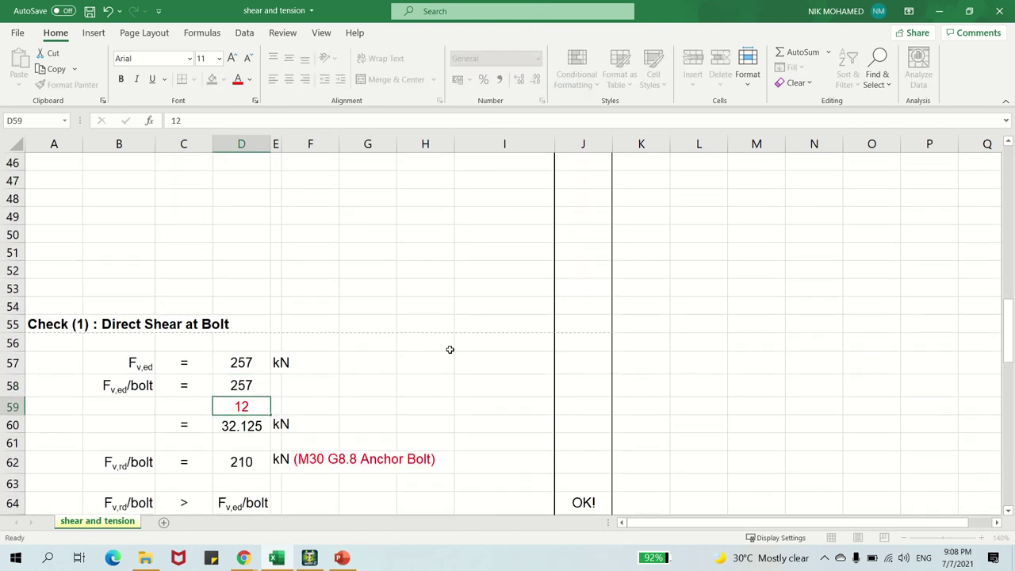
{"action": "key", "text": "Return"}
- Inspect the shear-per-bolt formula in D60 and the bolt shear resistance entry in row 62
{"action": "scroll", "coordinate": [508, 365], "scroll_direction": "down", "scroll_amount": 1}
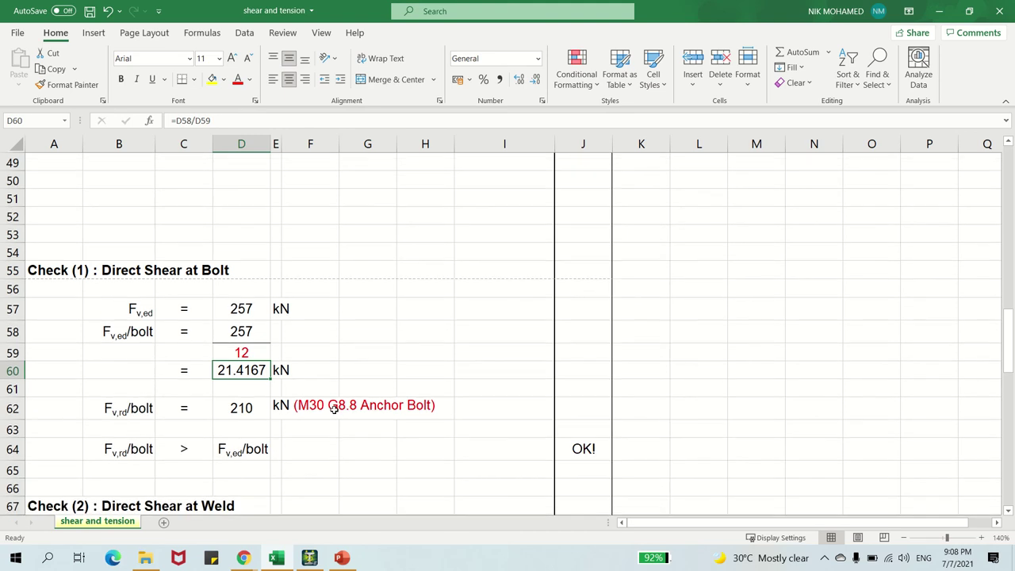
{"action": "left_click", "coordinate": [252, 388]}
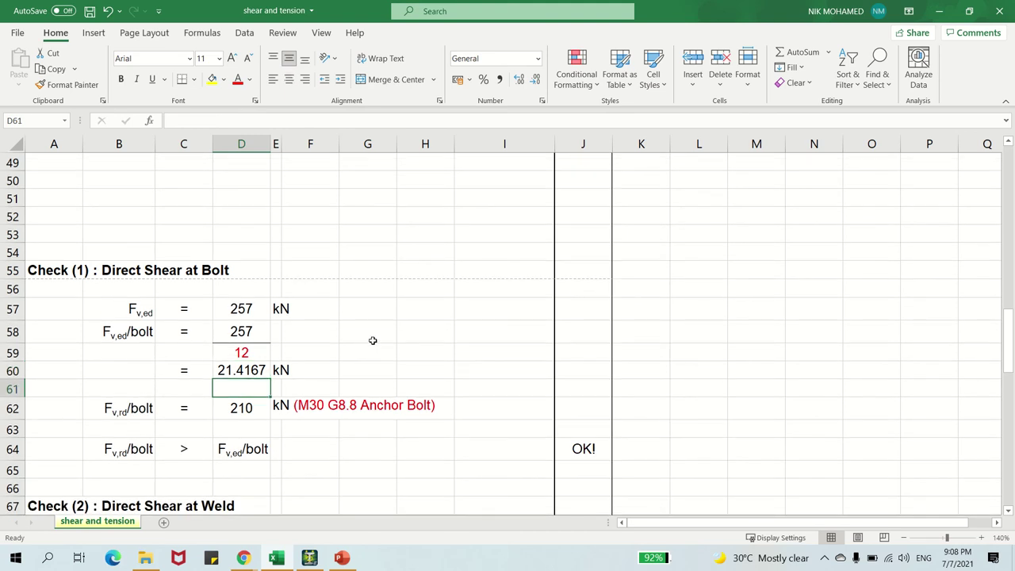
{"action": "left_click", "coordinate": [262, 372]}
{"action": "scroll", "coordinate": [349, 356], "scroll_direction": "down", "scroll_amount": 1}
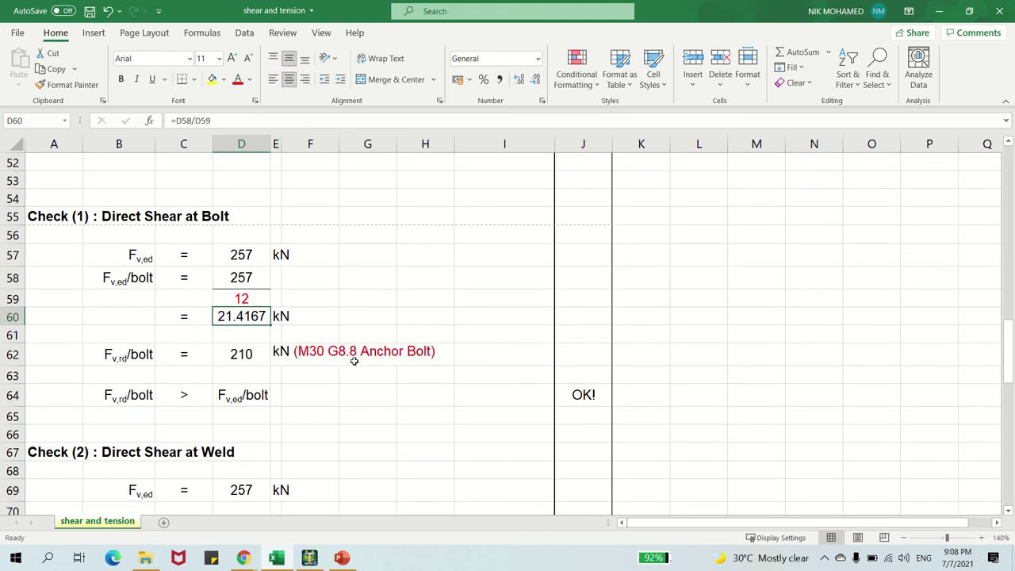
{"action": "left_click", "coordinate": [147, 358]}
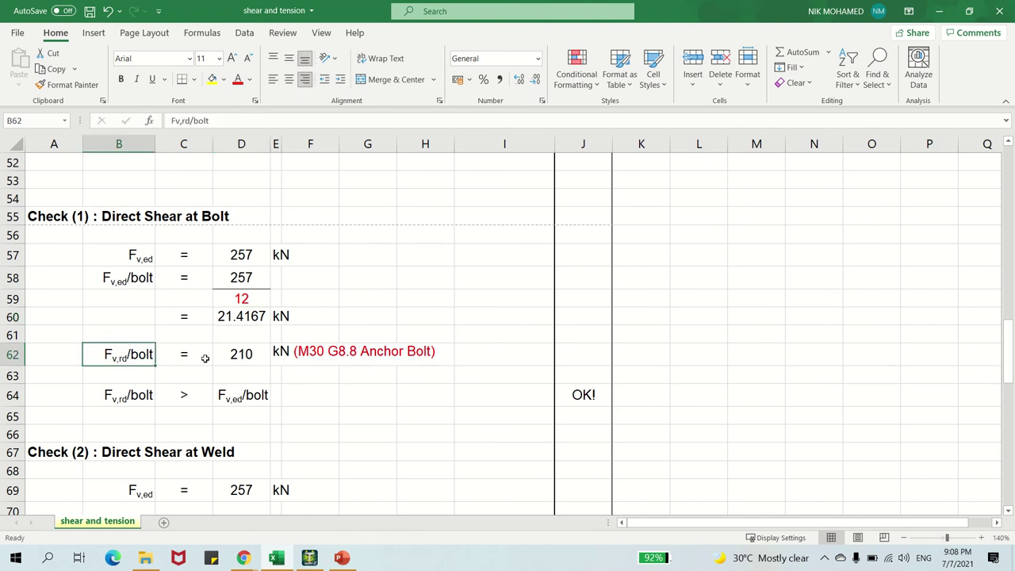
{"action": "left_click", "coordinate": [185, 356]}
{"action": "left_click", "coordinate": [238, 357]}
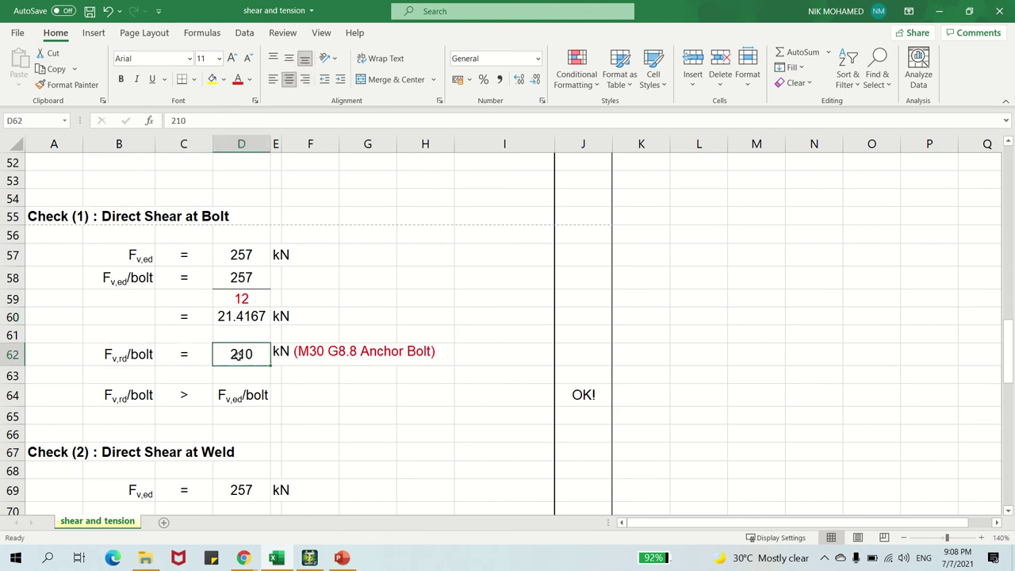
{"action": "left_click", "coordinate": [299, 370]}
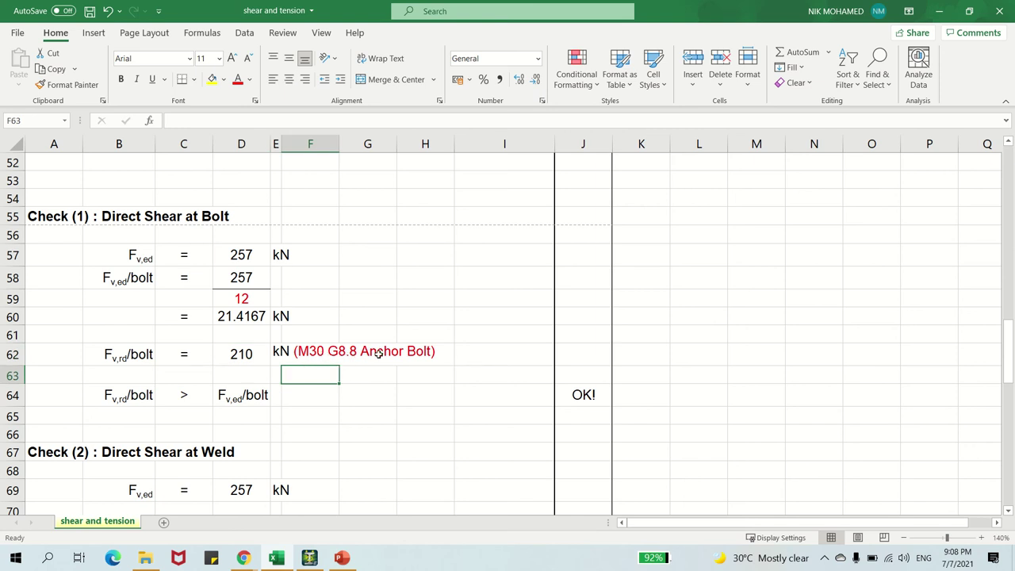
- Remove the word Anchor from the note in E62 so that it reads "kN (M30 G8.8 Bolt)"
{"action": "left_click", "coordinate": [379, 354]}
{"action": "left_click", "coordinate": [317, 351]}
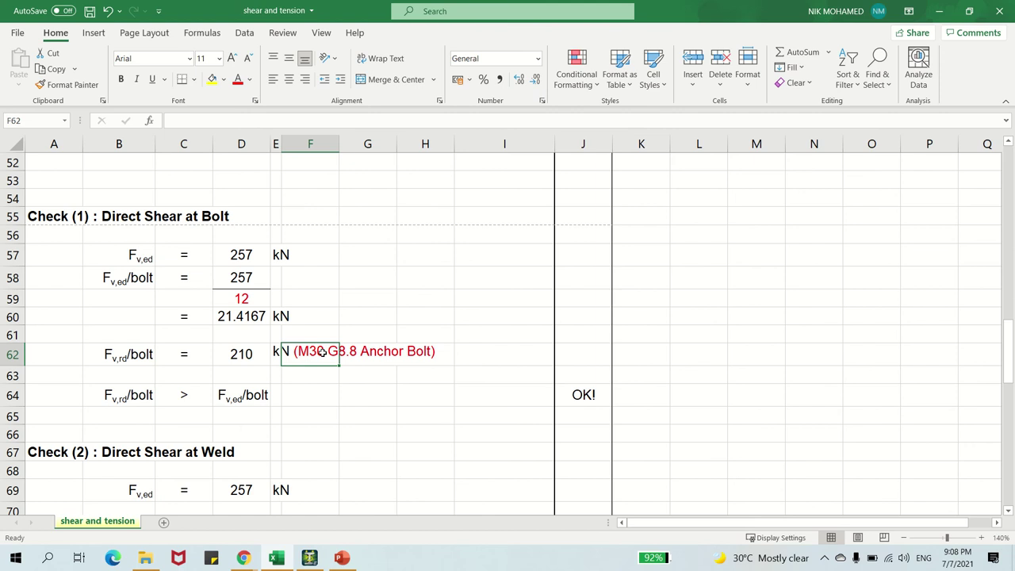
{"action": "left_click", "coordinate": [276, 352]}
{"action": "left_click_drag", "start_coordinate": [252, 121], "coordinate": [229, 120]}
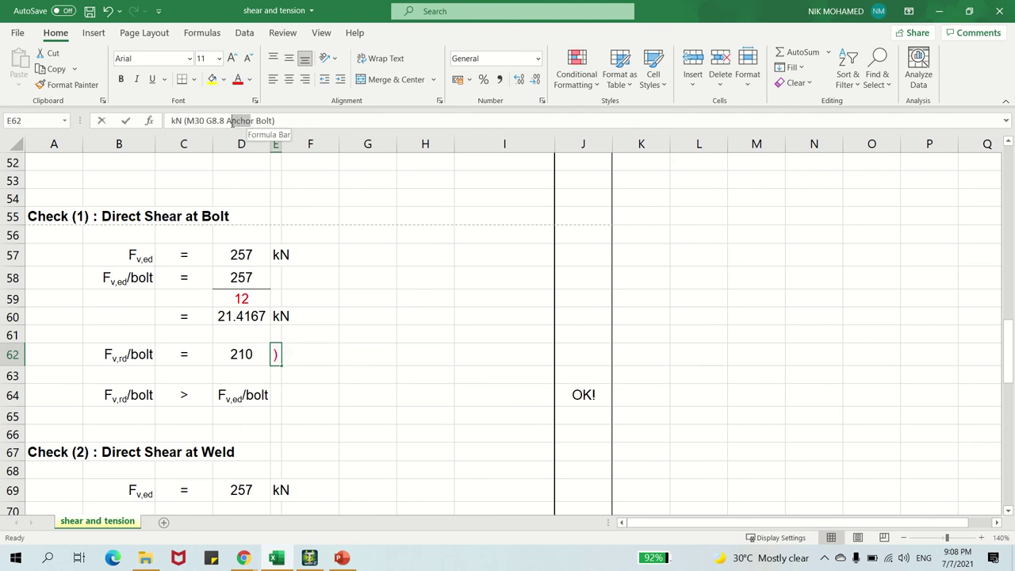
{"action": "left_click", "coordinate": [255, 120]}
{"action": "key", "text": "BackSpace"}
{"action": "key", "text": "BackSpace"}
{"action": "key", "text": "BackSpace"}
{"action": "key", "text": "BackSpace"}
{"action": "key", "text": "BackSpace"}
{"action": "key", "text": "BackSpace"}
{"action": "key", "text": "BackSpace"}
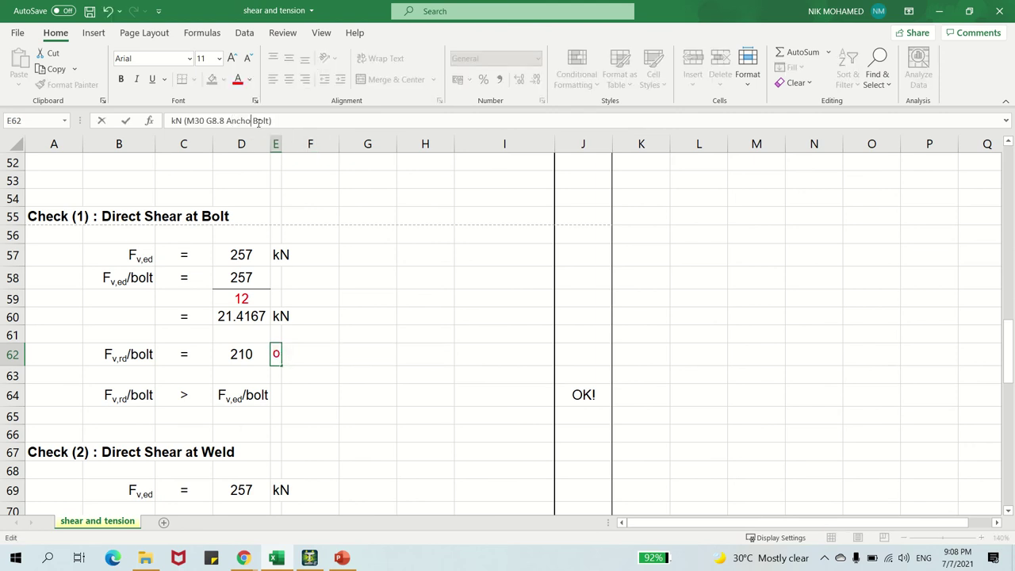
{"action": "left_click", "coordinate": [341, 385]}
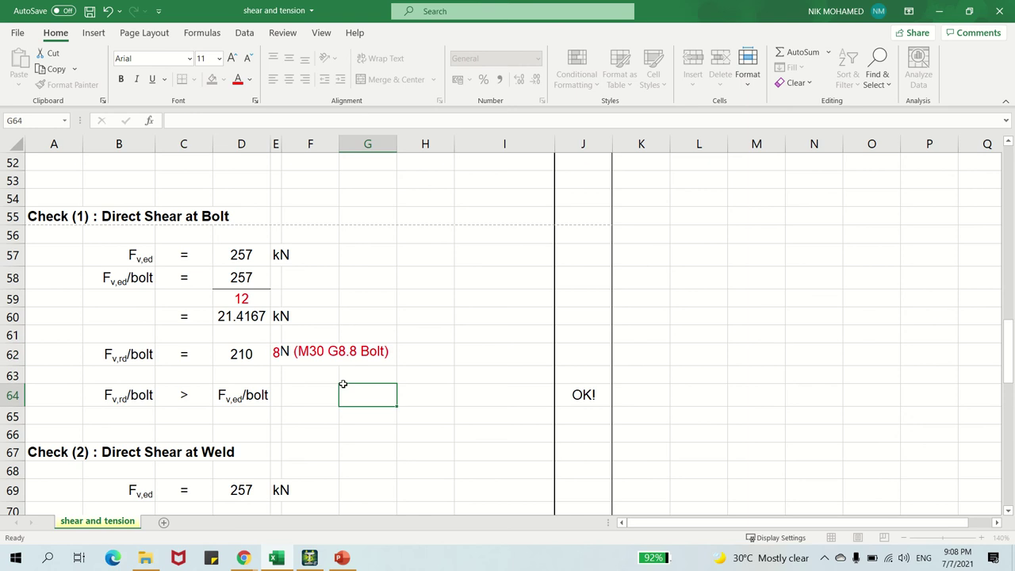
- Examine the M30 G8.8 bolt's shear resistance in D62 together with its unit note
{"action": "left_click", "coordinate": [268, 354]}
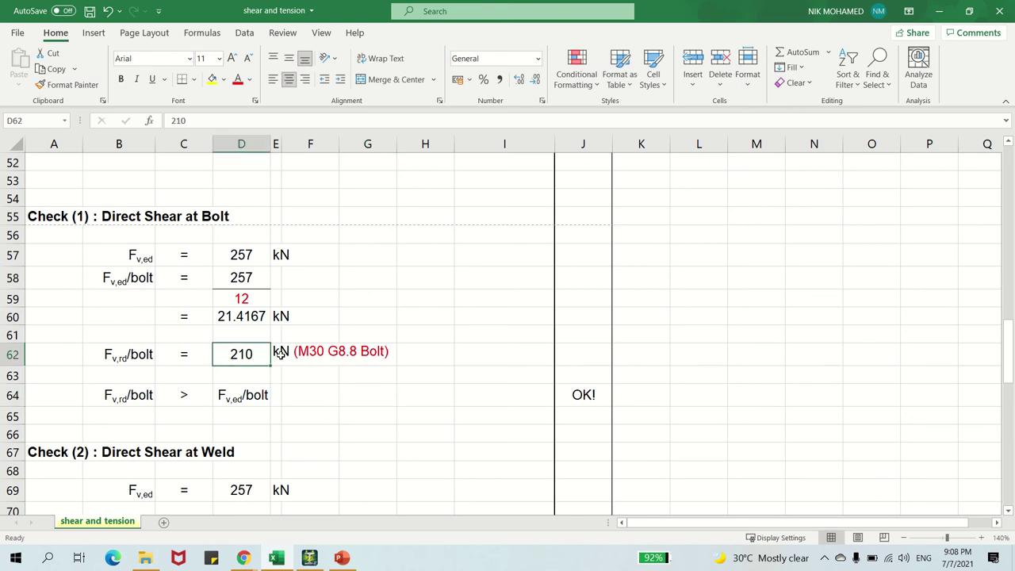
{"action": "left_click", "coordinate": [280, 355]}
{"action": "left_click", "coordinate": [248, 355]}
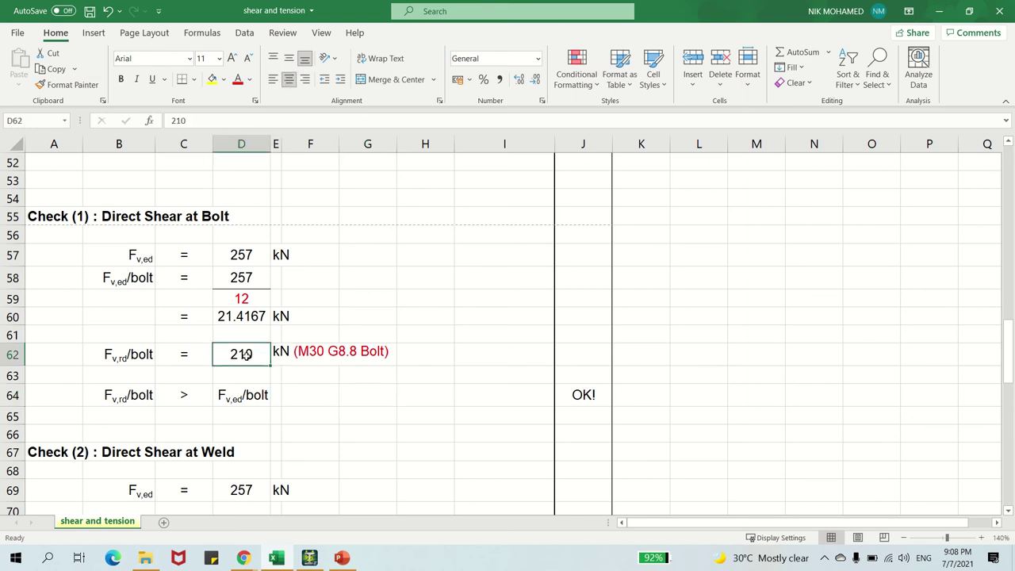
{"action": "left_click", "coordinate": [197, 355]}
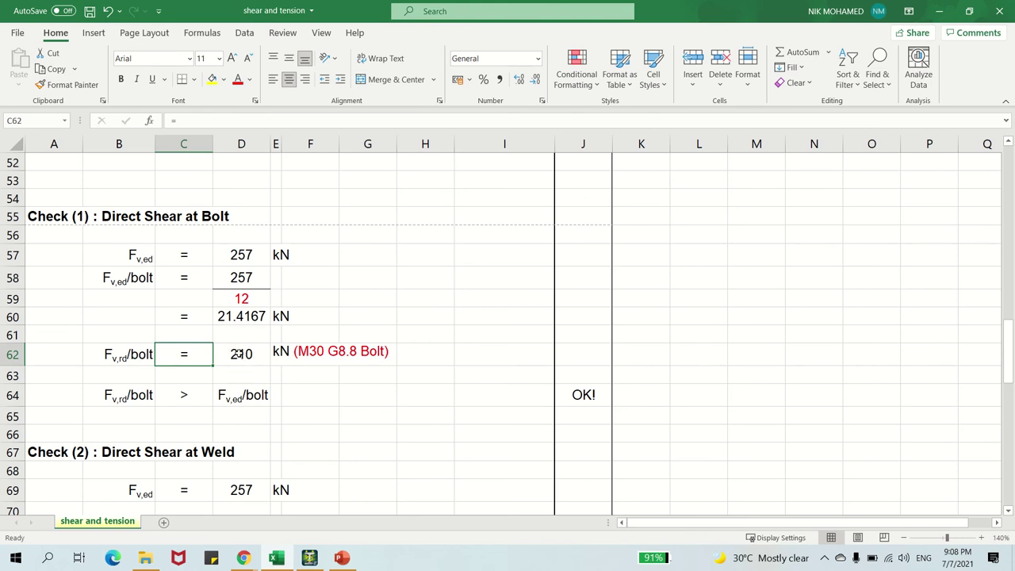
{"action": "left_click", "coordinate": [237, 355]}
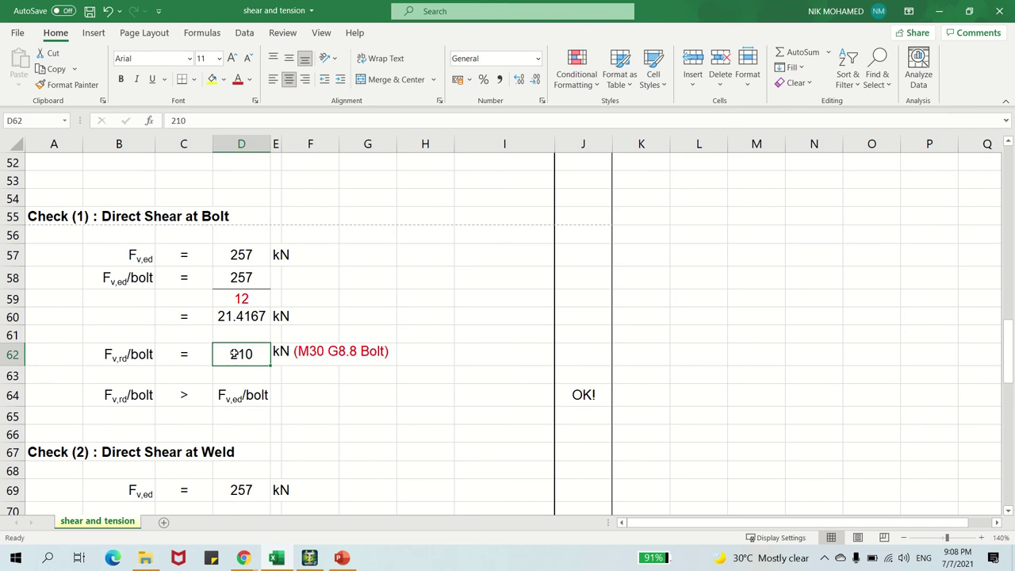
- Compare the bolt shear resistance in D62 with the design shear per bolt in D60 for the row 64 criterion
{"action": "scroll", "coordinate": [165, 382], "scroll_direction": "down", "scroll_amount": 1}
{"action": "left_click", "coordinate": [182, 358]}
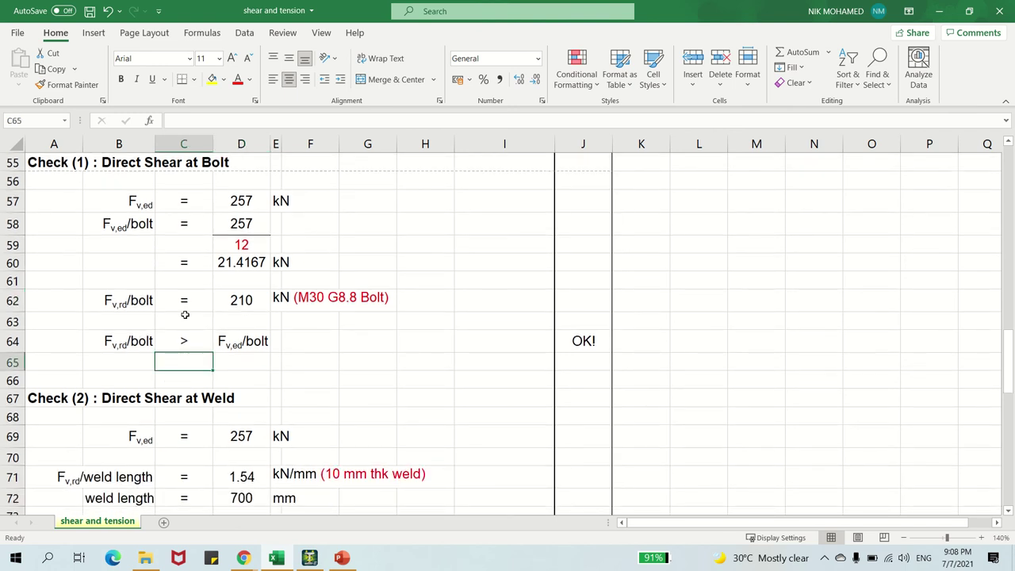
{"action": "scroll", "coordinate": [242, 305], "scroll_direction": "up", "scroll_amount": 1}
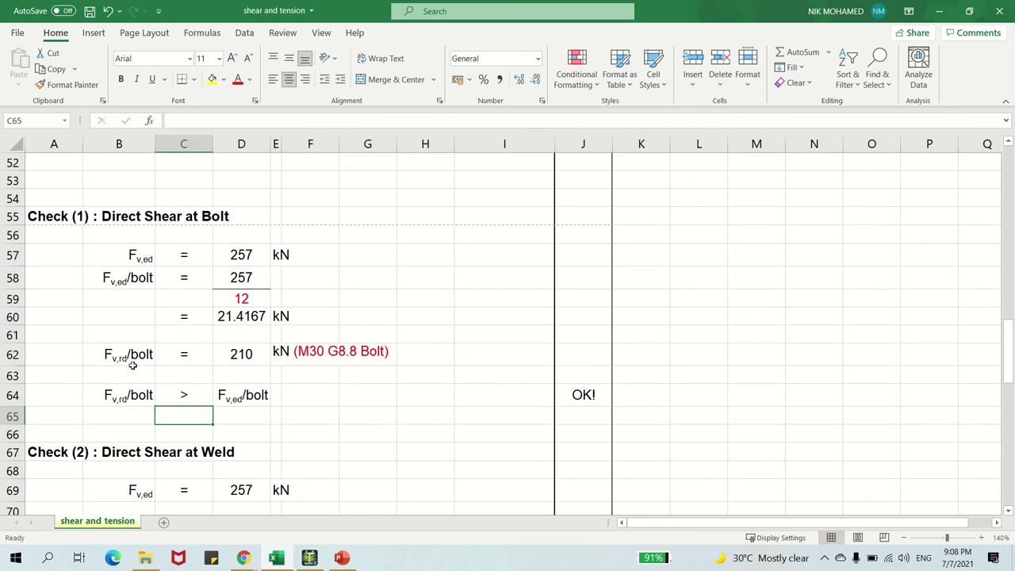
{"action": "left_click", "coordinate": [240, 356]}
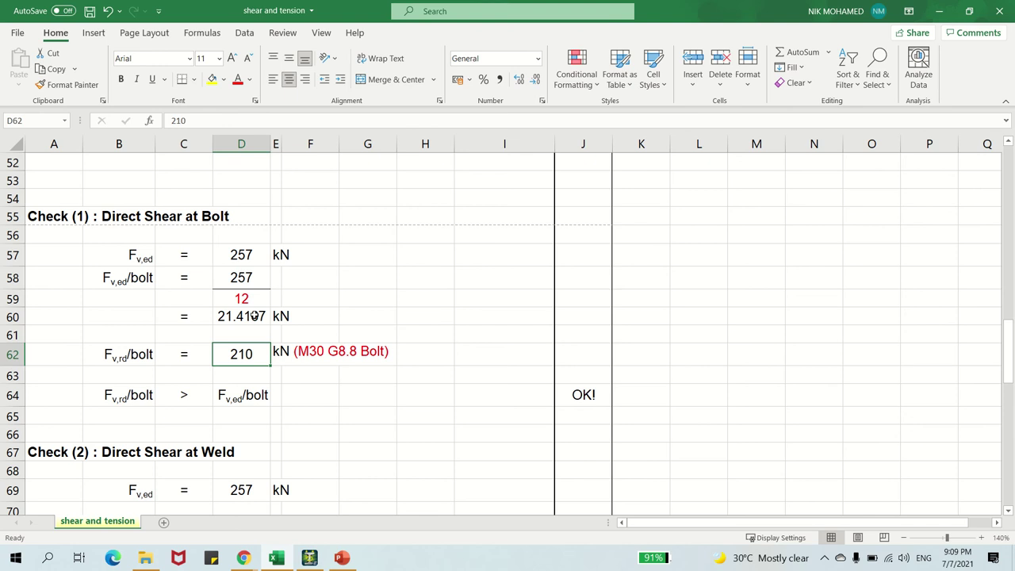
{"action": "left_click", "coordinate": [258, 315]}
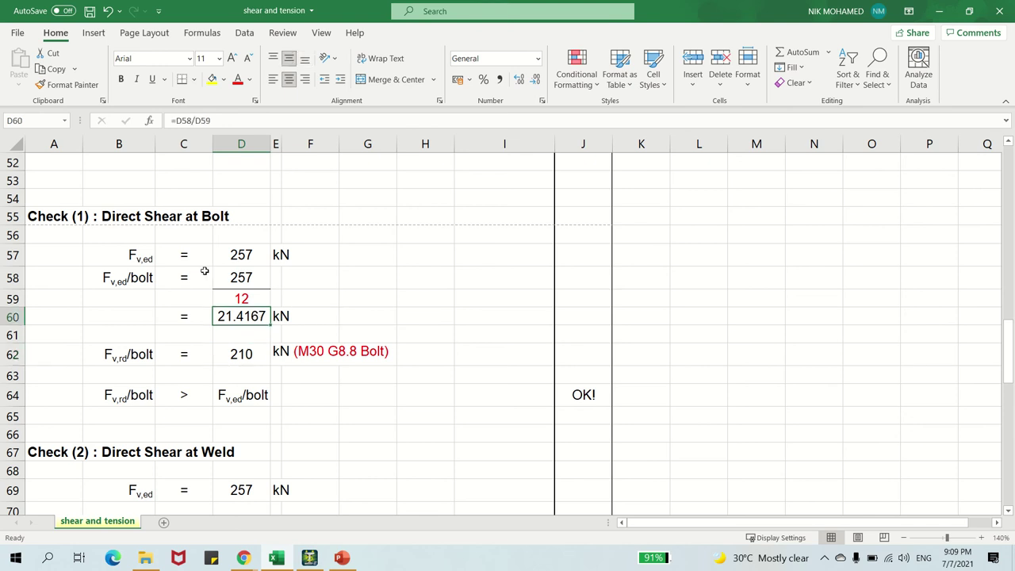
{"action": "scroll", "coordinate": [335, 308], "scroll_direction": "down", "scroll_amount": 1}
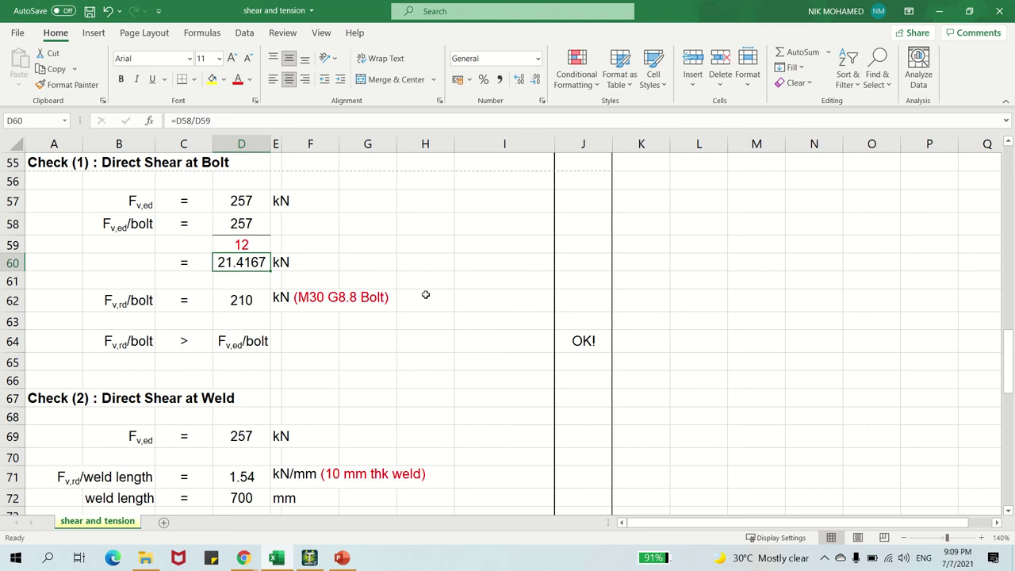
- Review the direct shear at weld inputs in rows 69 to 72 against the haunch connection drawing above the calculations
{"action": "scroll", "coordinate": [426, 294], "scroll_direction": "down", "scroll_amount": 1}
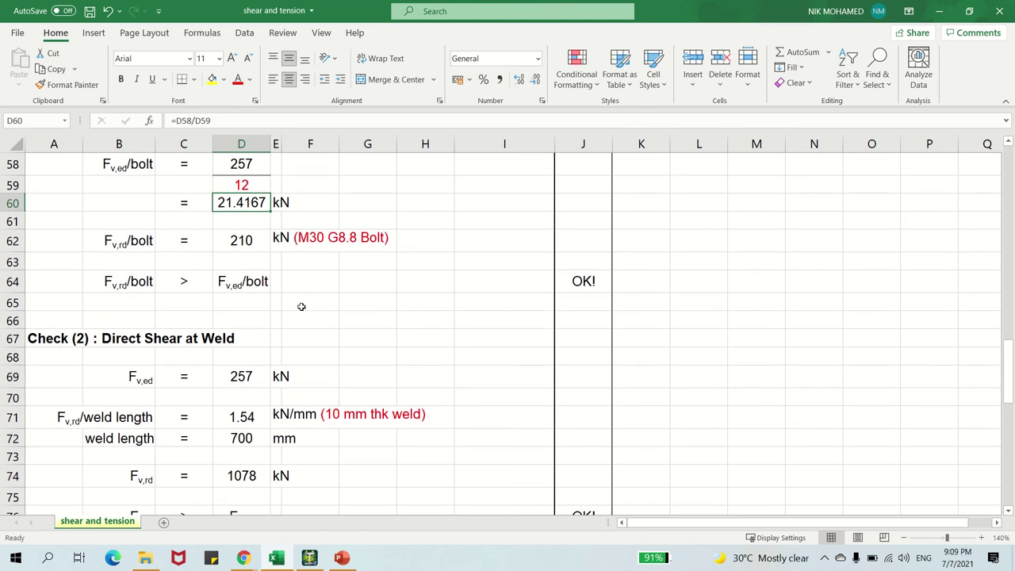
{"action": "scroll", "coordinate": [171, 339], "scroll_direction": "down", "scroll_amount": 1}
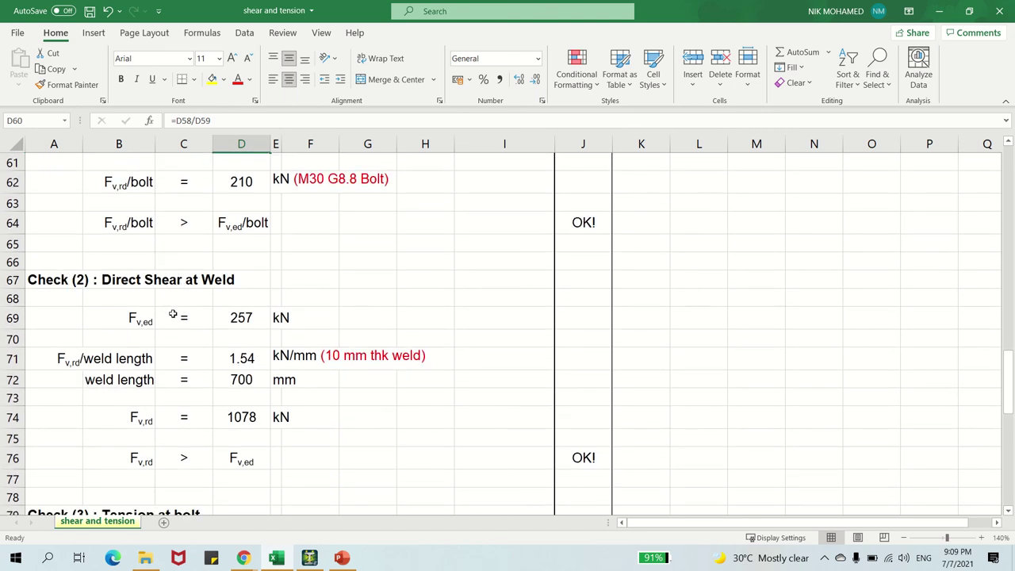
{"action": "scroll", "coordinate": [173, 314], "scroll_direction": "down", "scroll_amount": 1}
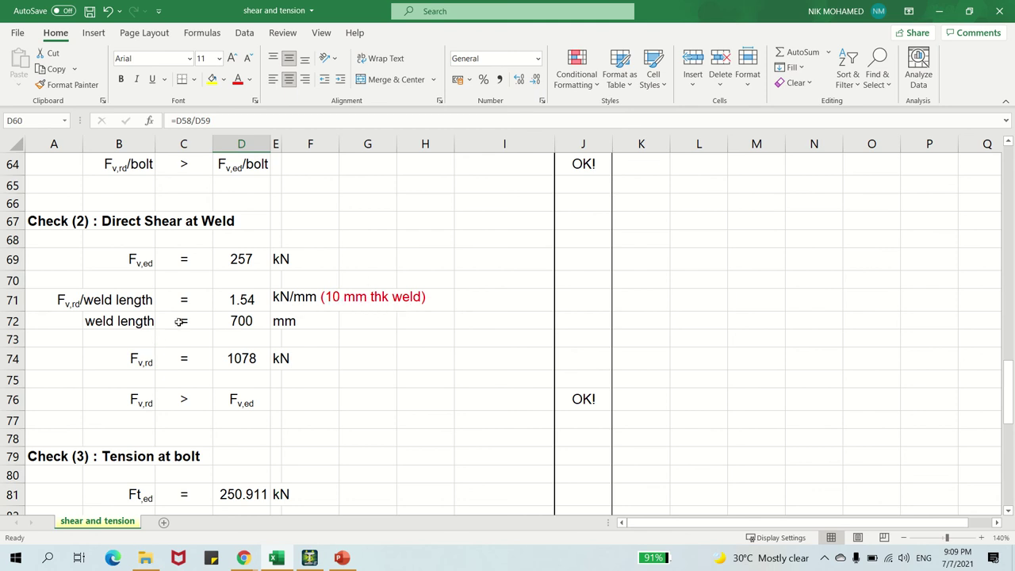
{"action": "scroll", "coordinate": [247, 321], "scroll_direction": "up", "scroll_amount": 5}
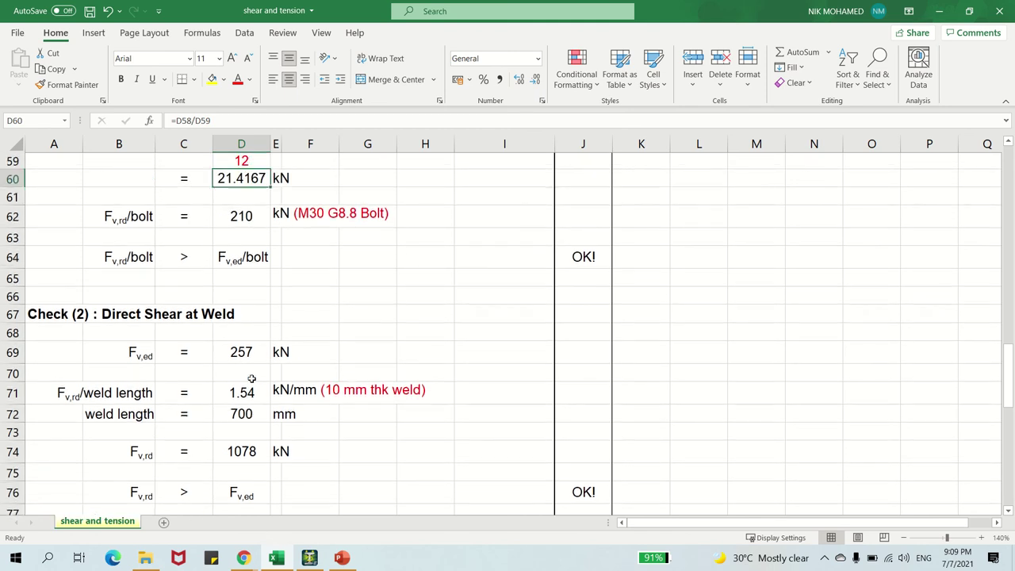
{"action": "scroll", "coordinate": [251, 381], "scroll_direction": "up", "scroll_amount": 15}
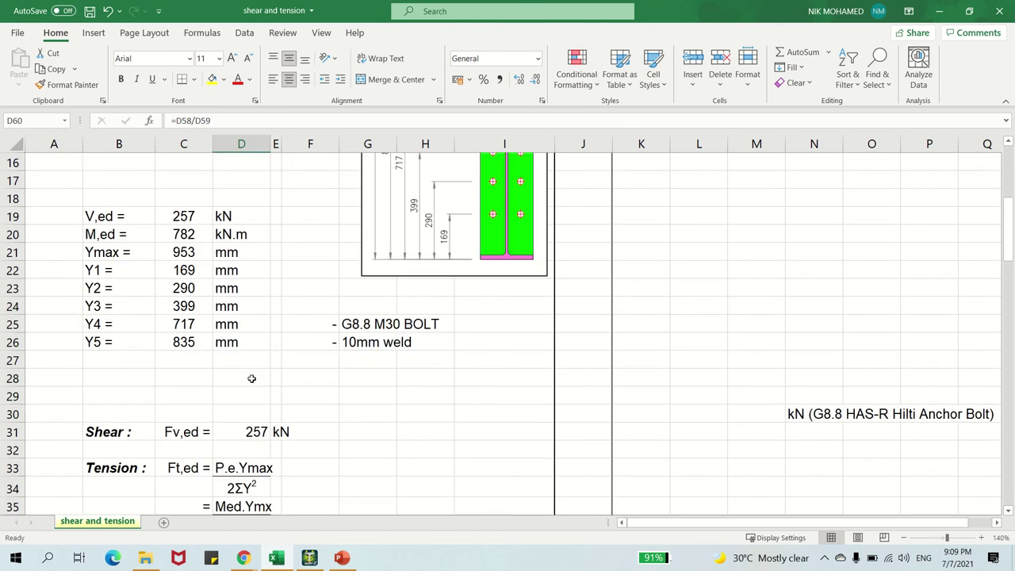
{"action": "scroll", "coordinate": [512, 229], "scroll_direction": "up", "scroll_amount": 1}
{"action": "scroll", "coordinate": [511, 317], "scroll_direction": "down", "scroll_amount": 1}
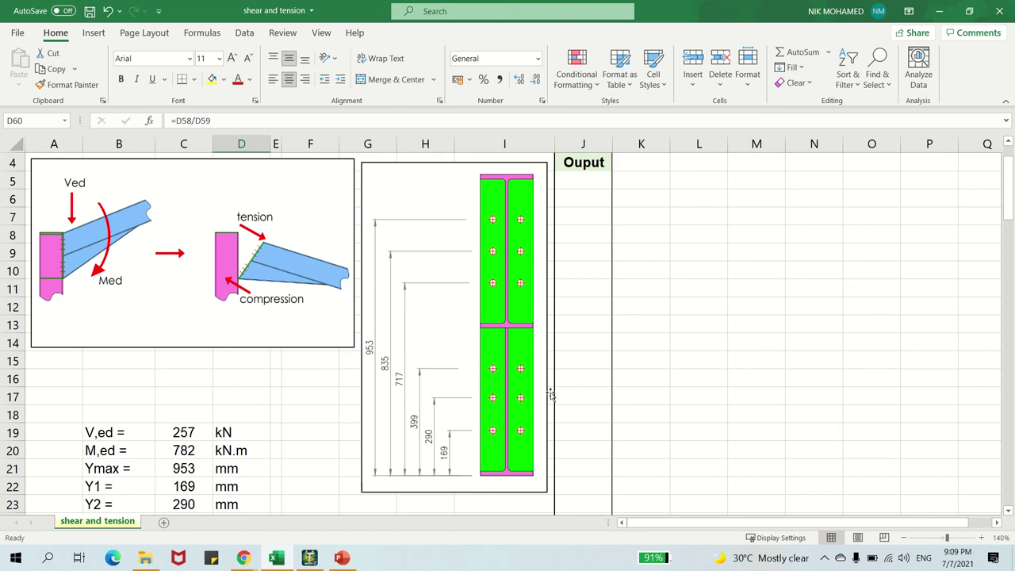
{"action": "scroll", "coordinate": [370, 330], "scroll_direction": "down", "scroll_amount": 13}
{"action": "scroll", "coordinate": [369, 330], "scroll_direction": "down", "scroll_amount": 7}
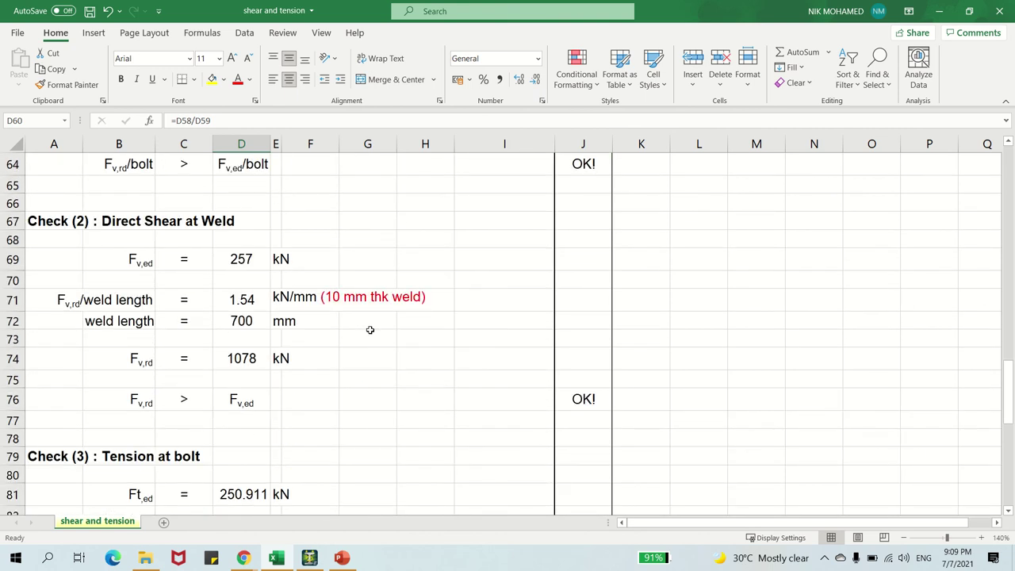
- Inspect the weld length in D72 and the formula for the weld's total shear resistance in D74
{"action": "scroll", "coordinate": [261, 378], "scroll_direction": "up", "scroll_amount": 1}
{"action": "left_click", "coordinate": [260, 377]}
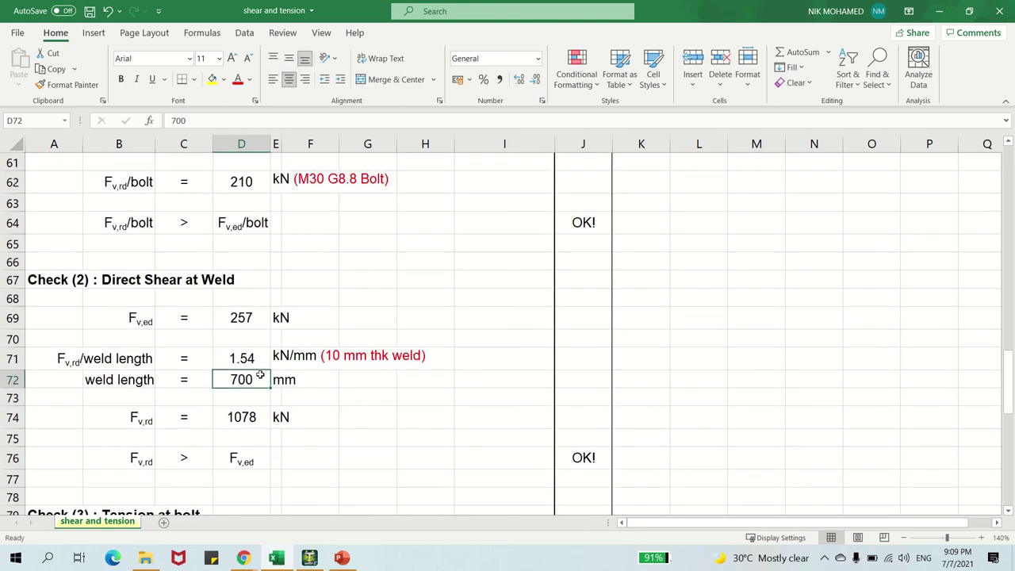
{"action": "left_click", "coordinate": [260, 418]}
{"action": "left_click", "coordinate": [305, 123]}
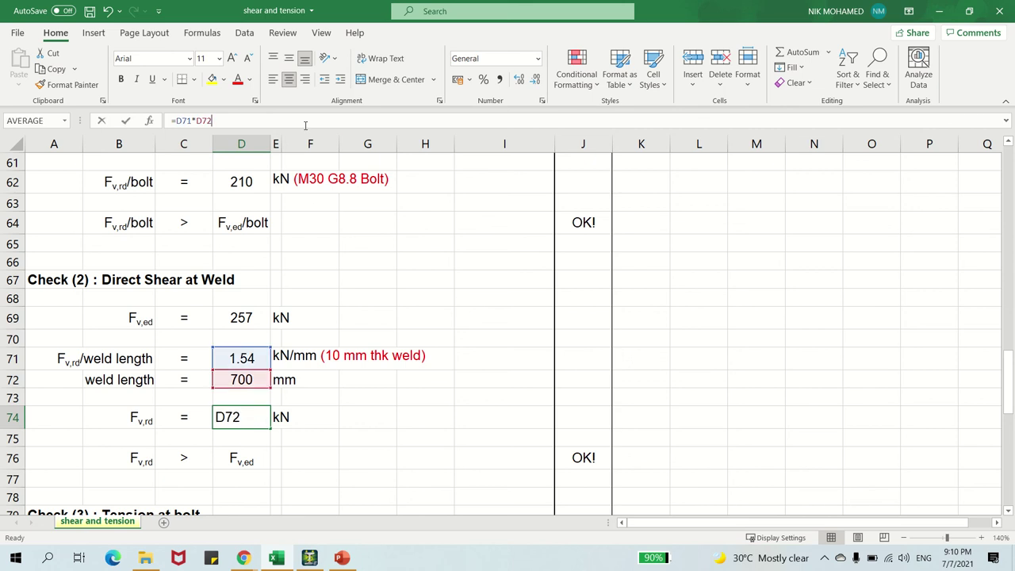
{"action": "left_click", "coordinate": [392, 401]}
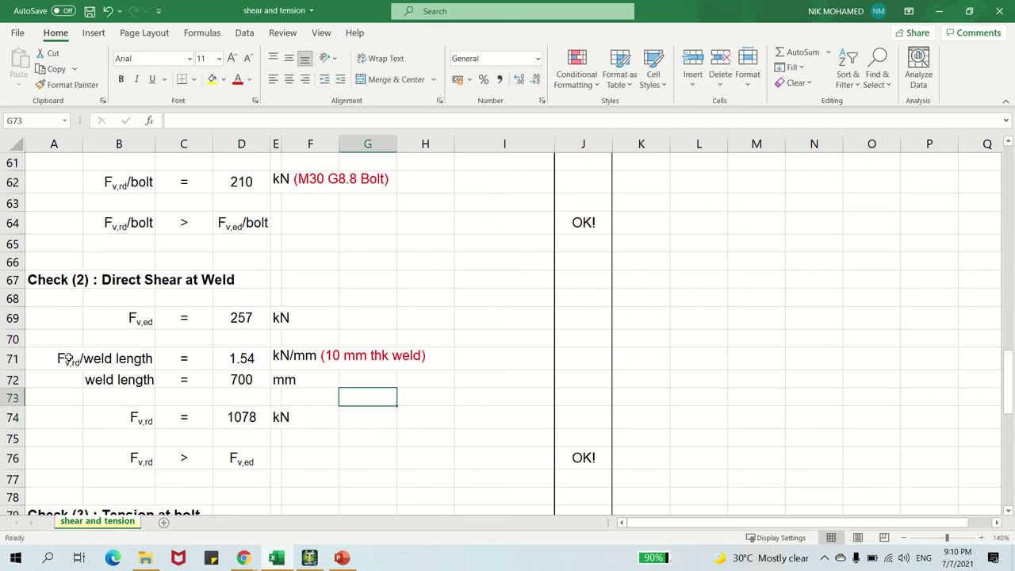
- Compare the weld shear resistance in D74 with the design shear in row 69 for the row 76 criterion
{"action": "scroll", "coordinate": [227, 398], "scroll_direction": "down", "scroll_amount": 1}
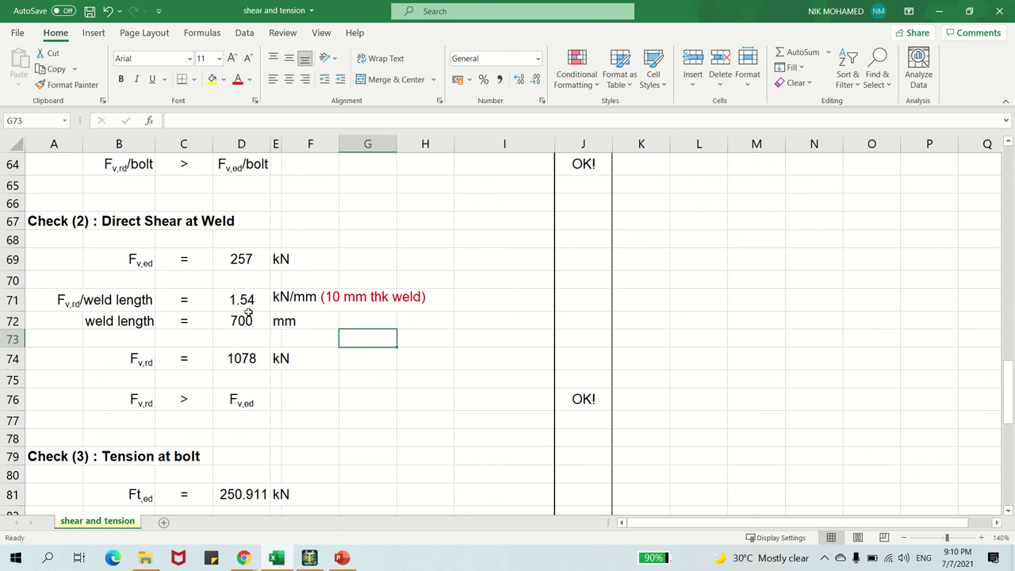
{"action": "left_click", "coordinate": [250, 360]}
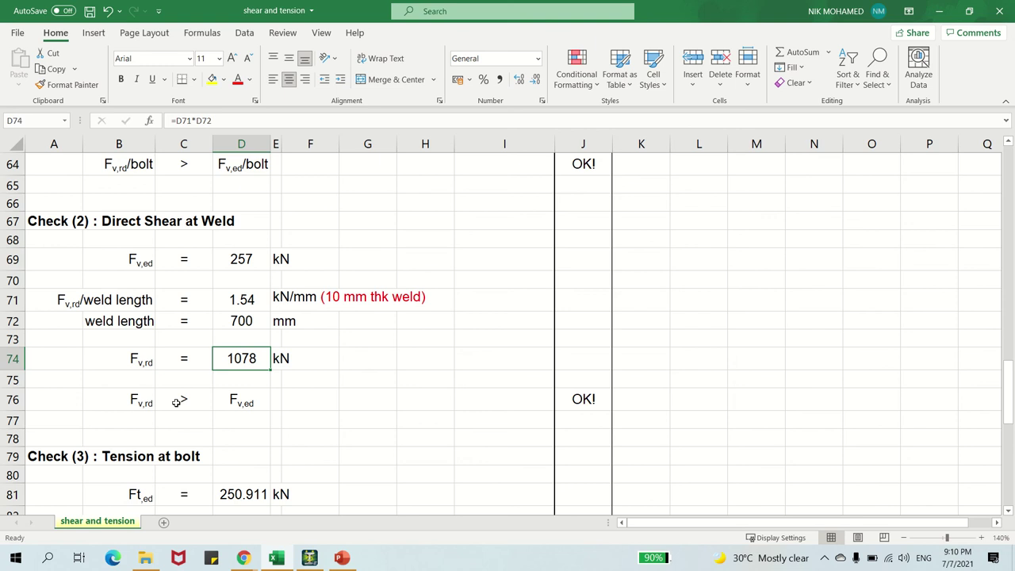
{"action": "left_click", "coordinate": [144, 398]}
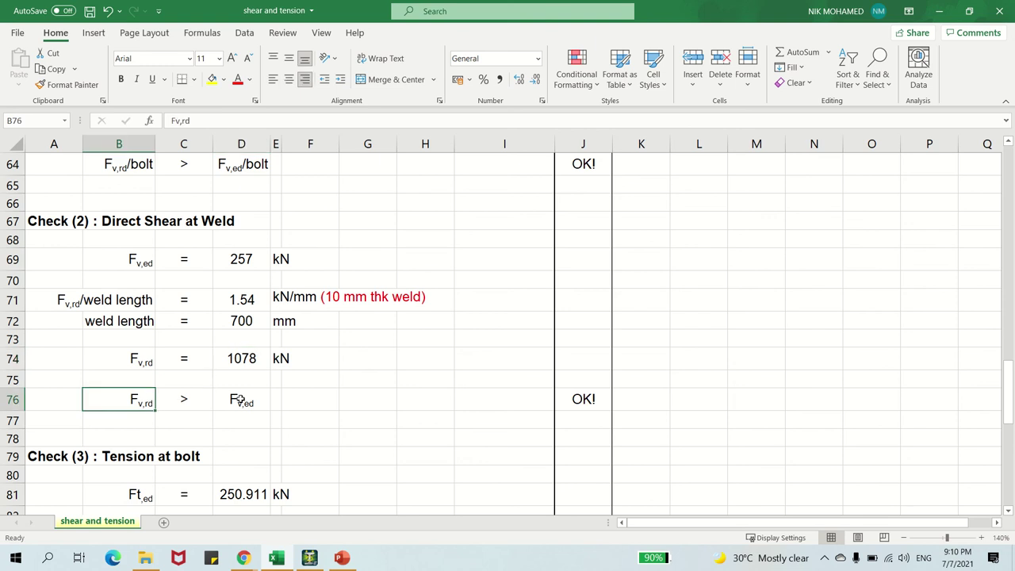
{"action": "left_click", "coordinate": [139, 265]}
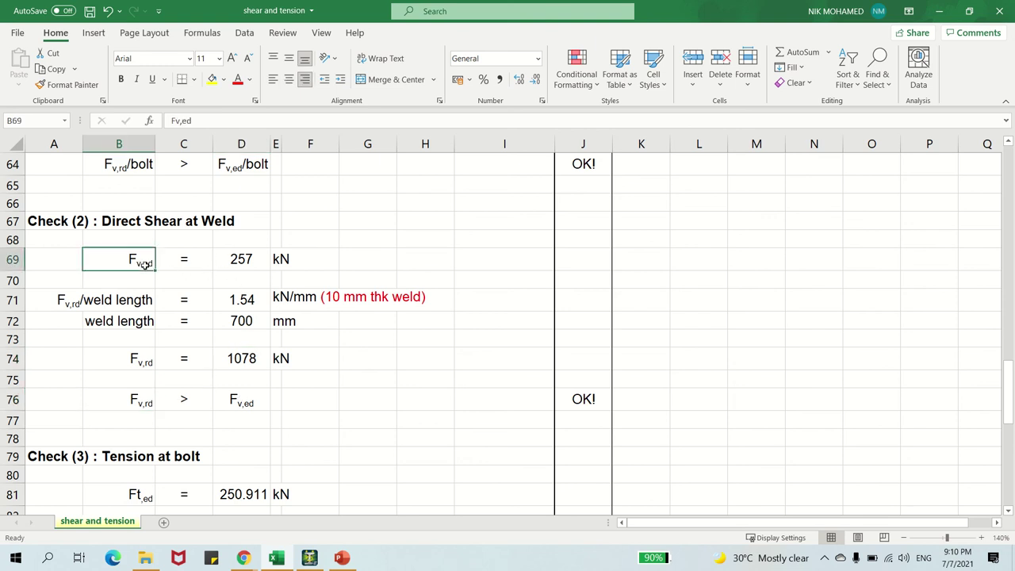
- Examine the Check (3) tension at bolt section, covering the design tension in D81 and the bolt resistance in D83
{"action": "scroll", "coordinate": [265, 388], "scroll_direction": "down", "scroll_amount": 1}
{"action": "scroll", "coordinate": [439, 358], "scroll_direction": "up", "scroll_amount": 1}
{"action": "scroll", "coordinate": [441, 363], "scroll_direction": "down", "scroll_amount": 2}
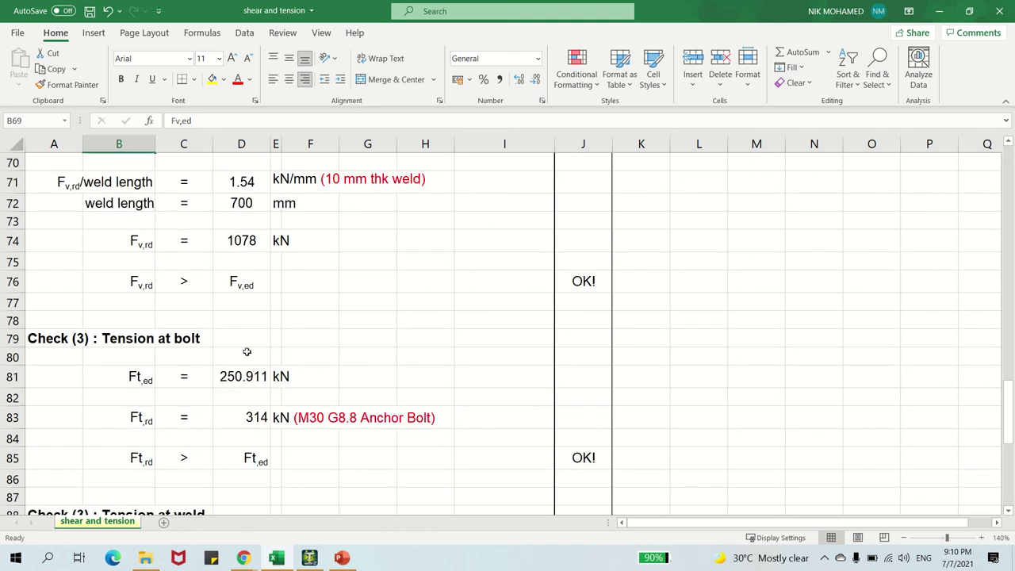
{"action": "scroll", "coordinate": [246, 352], "scroll_direction": "up", "scroll_amount": 1}
{"action": "scroll", "coordinate": [251, 348], "scroll_direction": "down", "scroll_amount": 1}
{"action": "scroll", "coordinate": [251, 347], "scroll_direction": "down", "scroll_amount": 1}
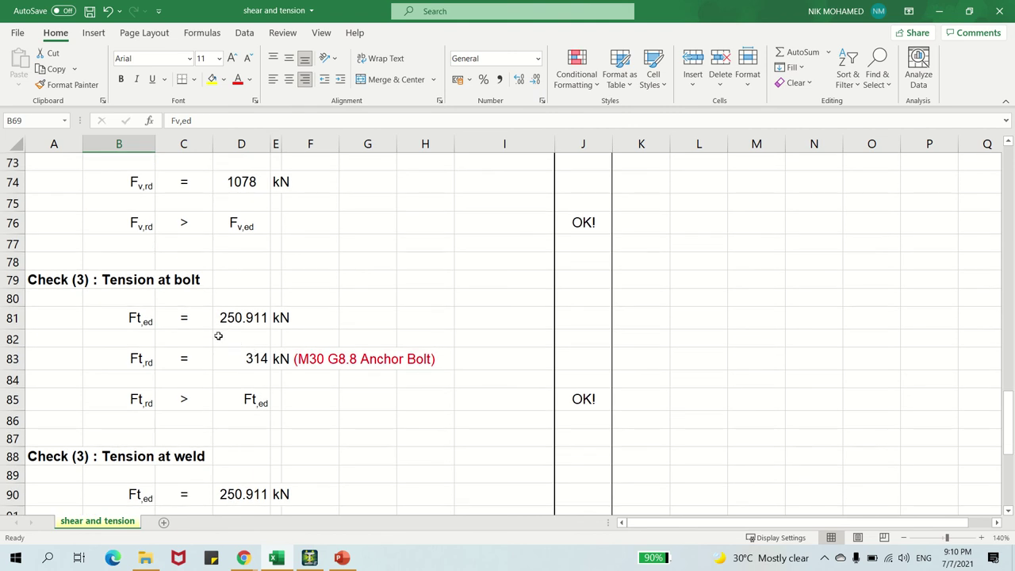
{"action": "scroll", "coordinate": [218, 335], "scroll_direction": "up", "scroll_amount": 1}
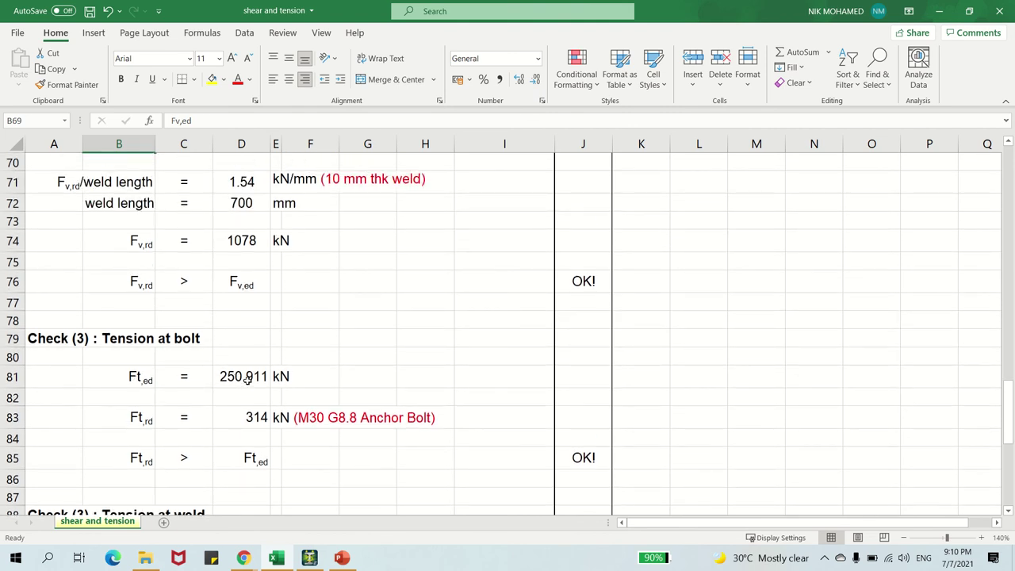
{"action": "scroll", "coordinate": [246, 379], "scroll_direction": "up", "scroll_amount": 1}
{"action": "scroll", "coordinate": [255, 381], "scroll_direction": "down", "scroll_amount": 1}
{"action": "scroll", "coordinate": [255, 380], "scroll_direction": "down", "scroll_amount": 1}
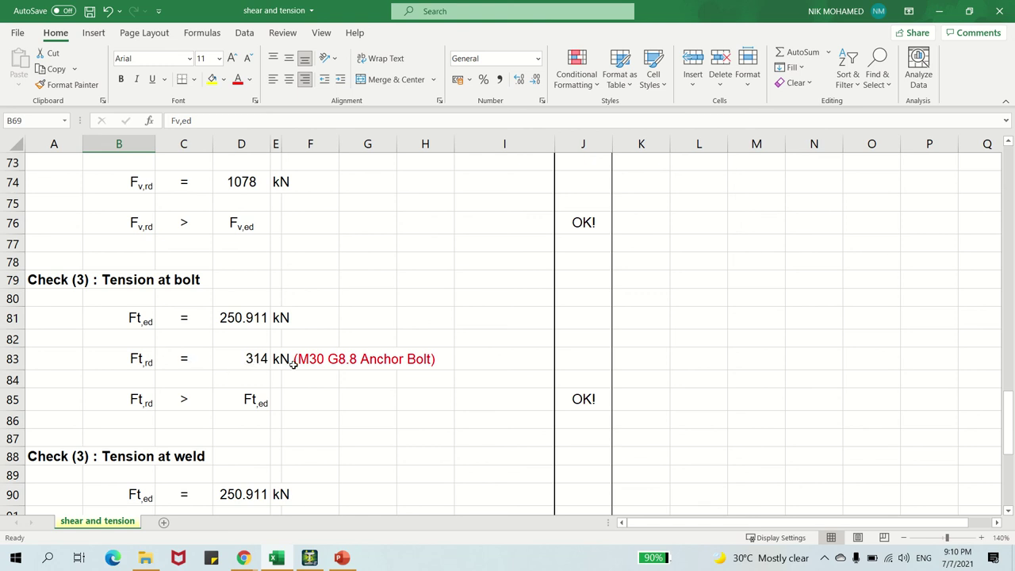
- Remove the word Anchor from the note in E83 so that it reads "kN (M30 G8.8 Bolt)"
{"action": "left_click", "coordinate": [368, 358]}
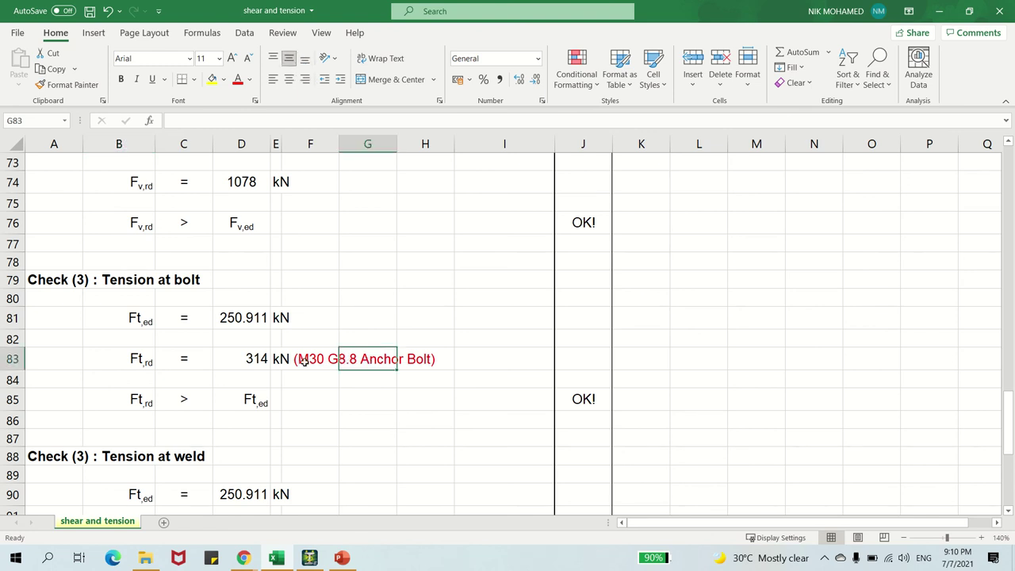
{"action": "left_click", "coordinate": [304, 358]}
{"action": "left_click", "coordinate": [276, 358]}
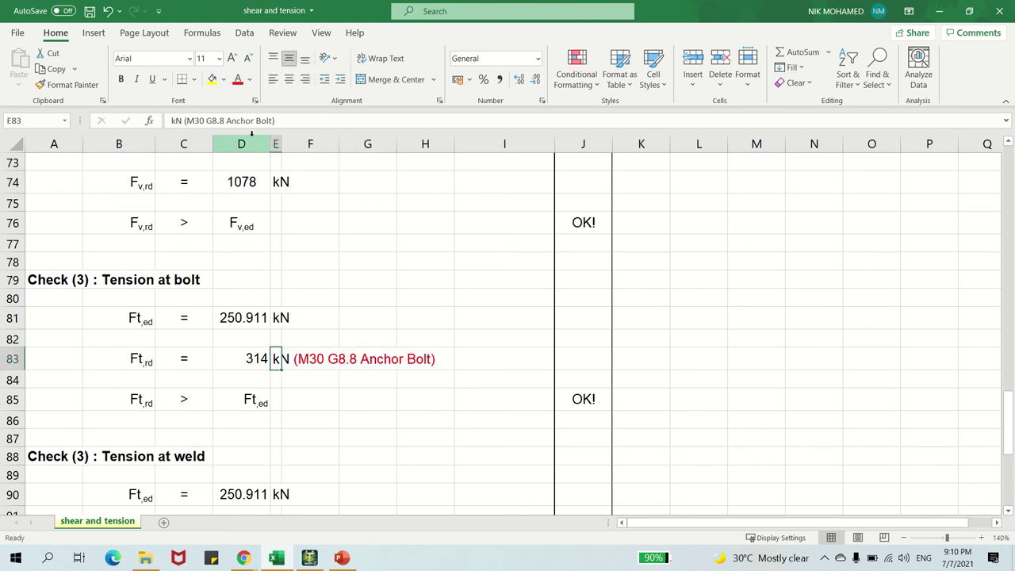
{"action": "left_click", "coordinate": [254, 120]}
{"action": "key", "text": "BackSpace"}
{"action": "key", "text": "BackSpace"}
{"action": "key", "text": "BackSpace"}
{"action": "key", "text": "BackSpace"}
{"action": "key", "text": "BackSpace"}
{"action": "key", "text": "BackSpace"}
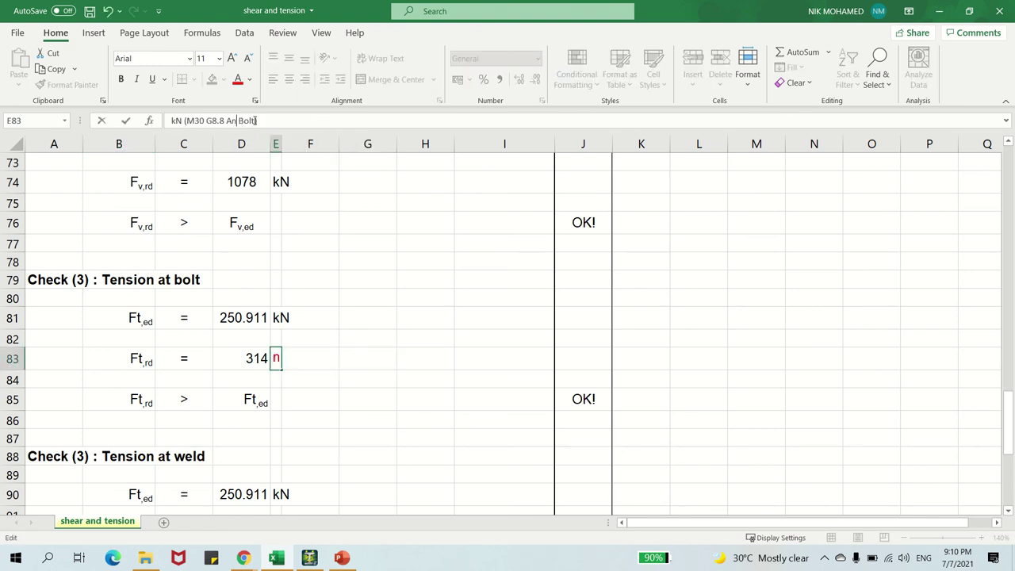
{"action": "key", "text": "Return"}
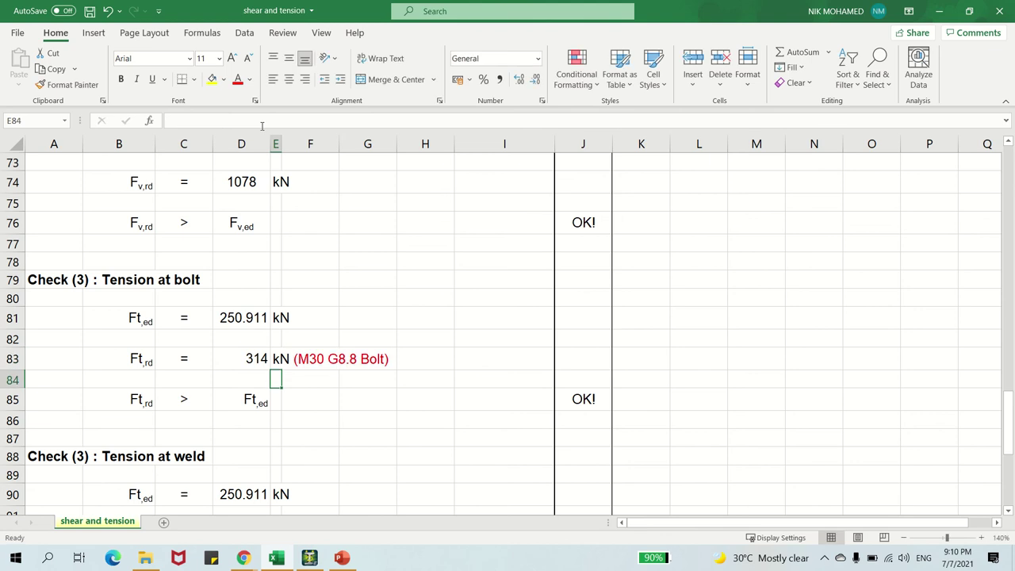
{"action": "left_click", "coordinate": [317, 396]}
- Renumber the tension at weld heading in A88 to read "Check (4) : Tension at weld"
{"action": "scroll", "coordinate": [237, 365], "scroll_direction": "down", "scroll_amount": 1}
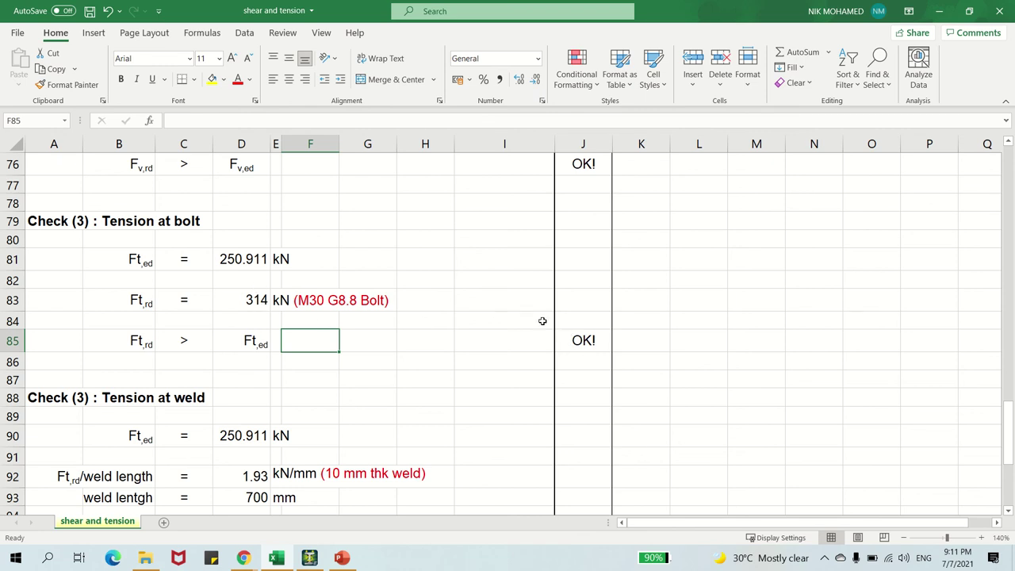
{"action": "scroll", "coordinate": [542, 321], "scroll_direction": "down", "scroll_amount": 1}
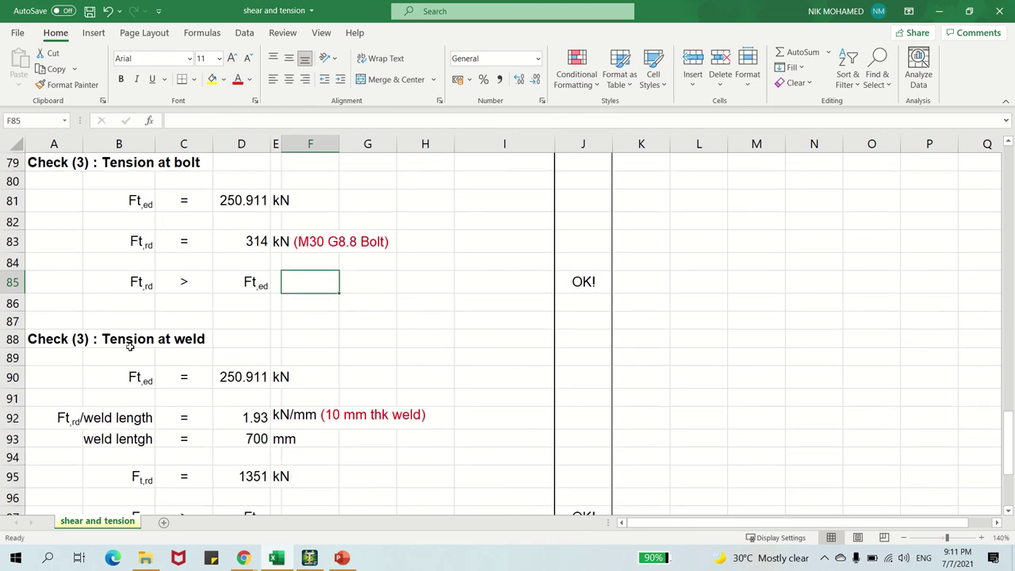
{"action": "left_click", "coordinate": [75, 342]}
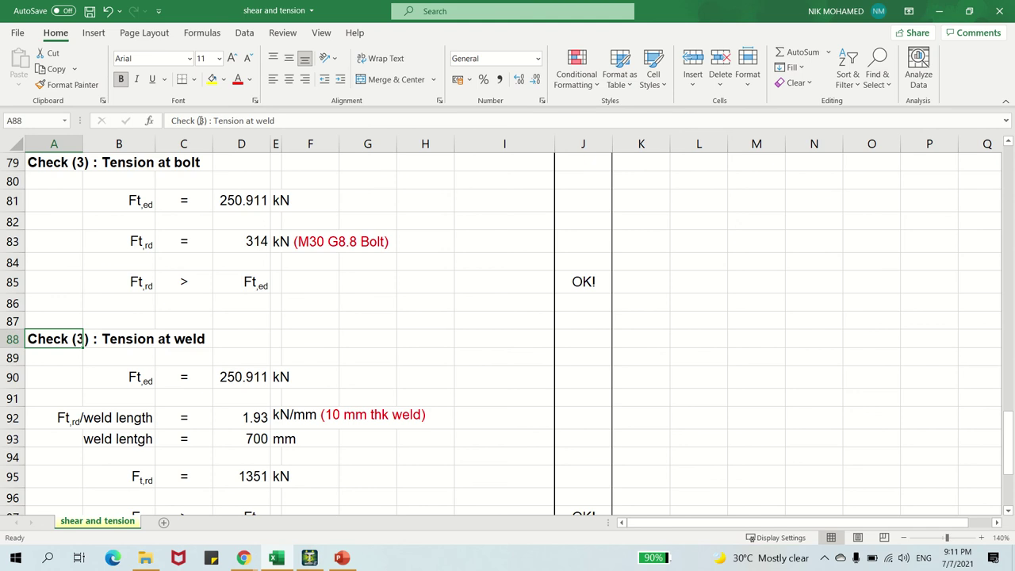
{"action": "left_click", "coordinate": [202, 121]}
{"action": "key", "text": "BackSpace"}
{"action": "type", "text": "4"}
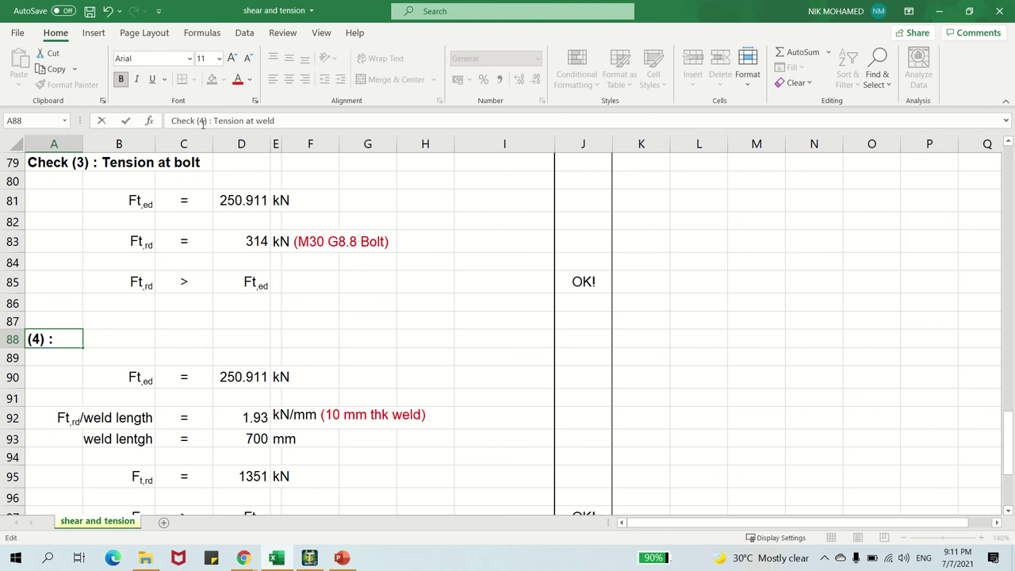
{"action": "key", "text": "Return"}
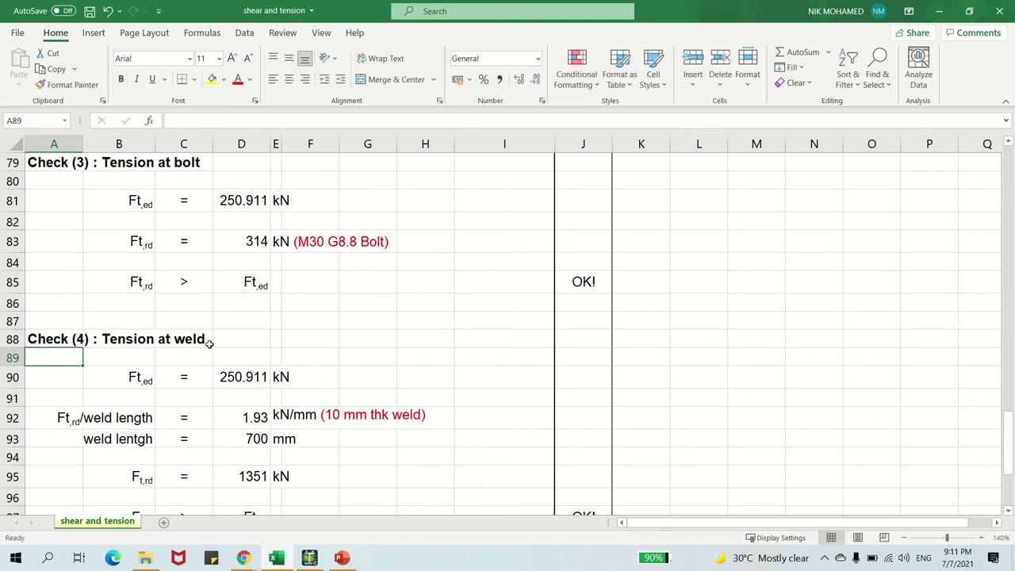
- Examine the tension at weld check in rows 90 to 97, from the design tension to the final resistance criterion
{"action": "scroll", "coordinate": [266, 340], "scroll_direction": "down", "scroll_amount": 1}
{"action": "left_click", "coordinate": [166, 336]}
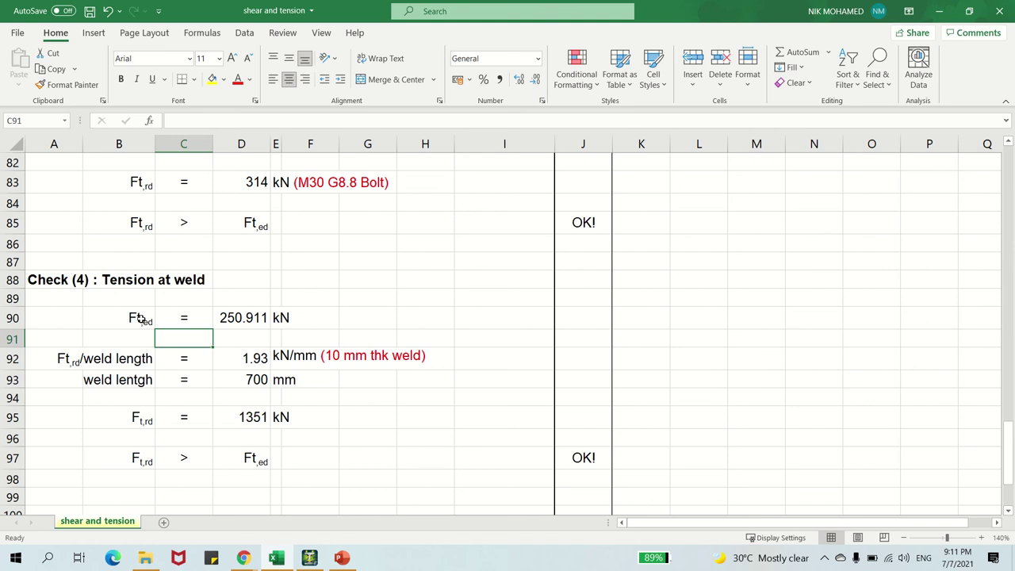
{"action": "scroll", "coordinate": [268, 317], "scroll_direction": "up", "scroll_amount": 2}
{"action": "scroll", "coordinate": [260, 383], "scroll_direction": "down", "scroll_amount": 1}
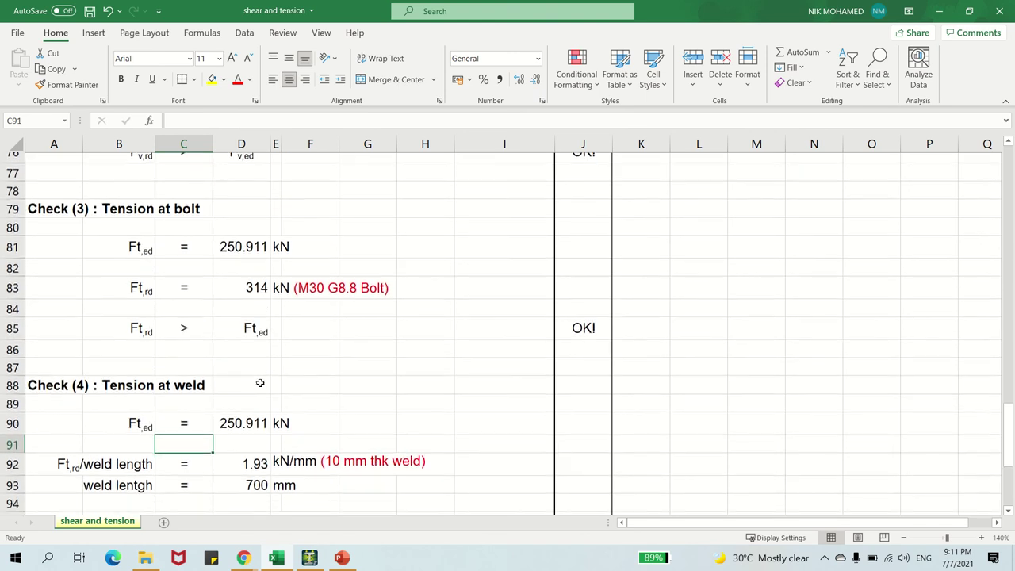
{"action": "scroll", "coordinate": [260, 383], "scroll_direction": "down", "scroll_amount": 1}
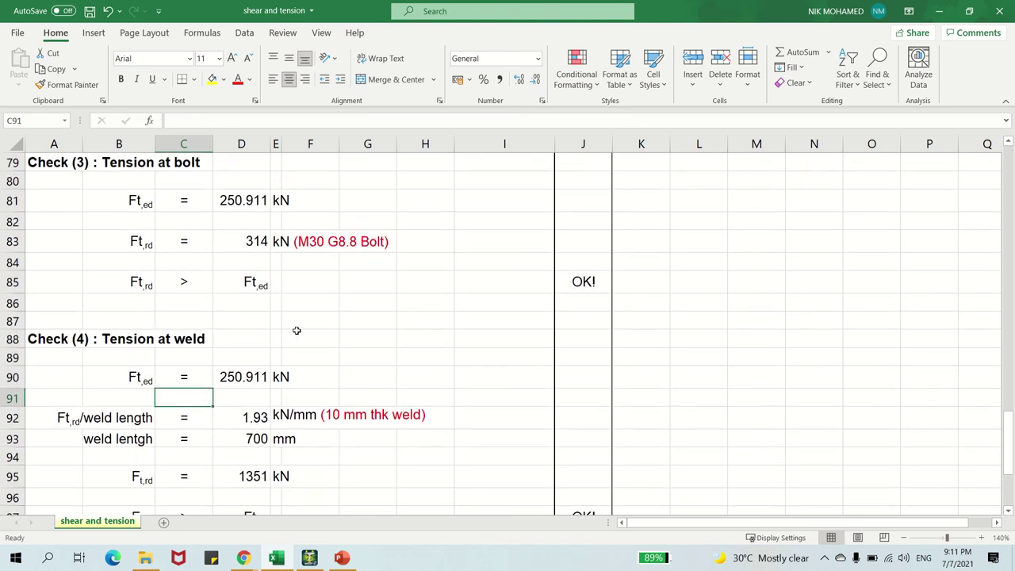
{"action": "scroll", "coordinate": [297, 330], "scroll_direction": "down", "scroll_amount": 1}
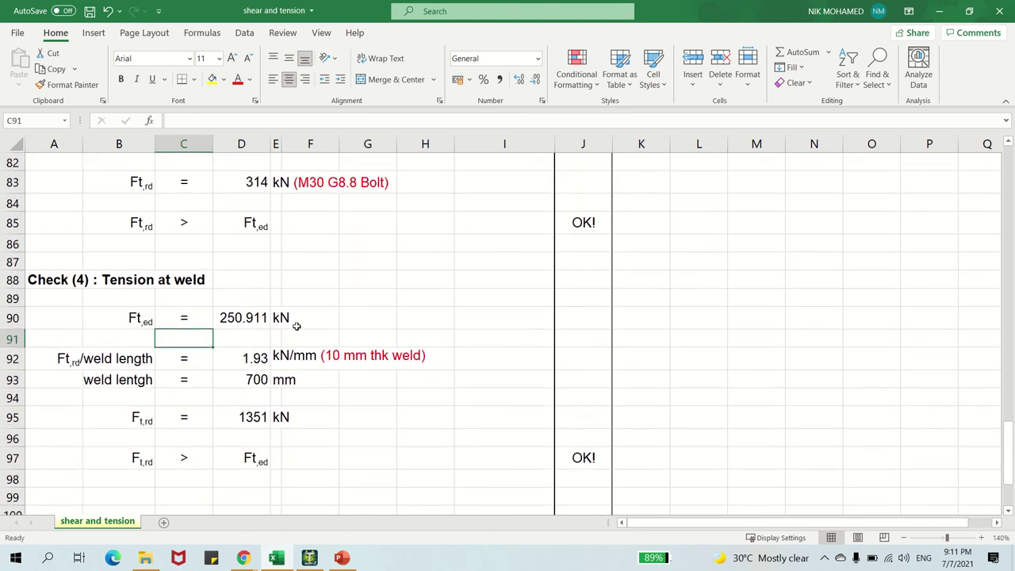
{"action": "scroll", "coordinate": [238, 310], "scroll_direction": "down", "scroll_amount": 1}
{"action": "scroll", "coordinate": [111, 299], "scroll_direction": "up", "scroll_amount": 1}
{"action": "scroll", "coordinate": [323, 368], "scroll_direction": "down", "scroll_amount": 1}
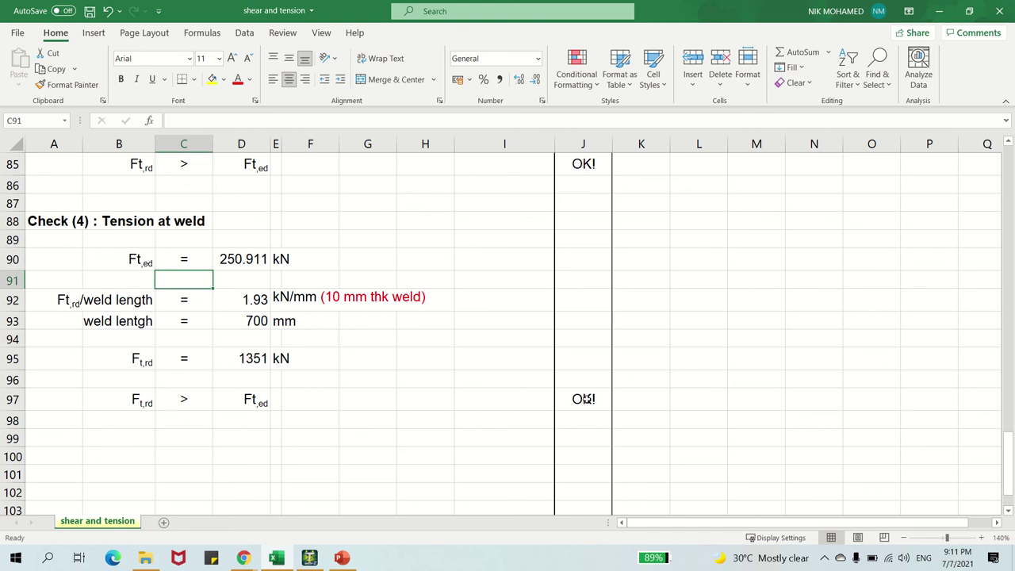
{"action": "scroll", "coordinate": [310, 385], "scroll_direction": "up", "scroll_amount": 1}
{"action": "scroll", "coordinate": [447, 400], "scroll_direction": "down", "scroll_amount": 1}
- Review the force diagram and bolt-layout drawing at the start of the calculation sheet
{"action": "scroll", "coordinate": [564, 406], "scroll_direction": "up", "scroll_amount": 18}
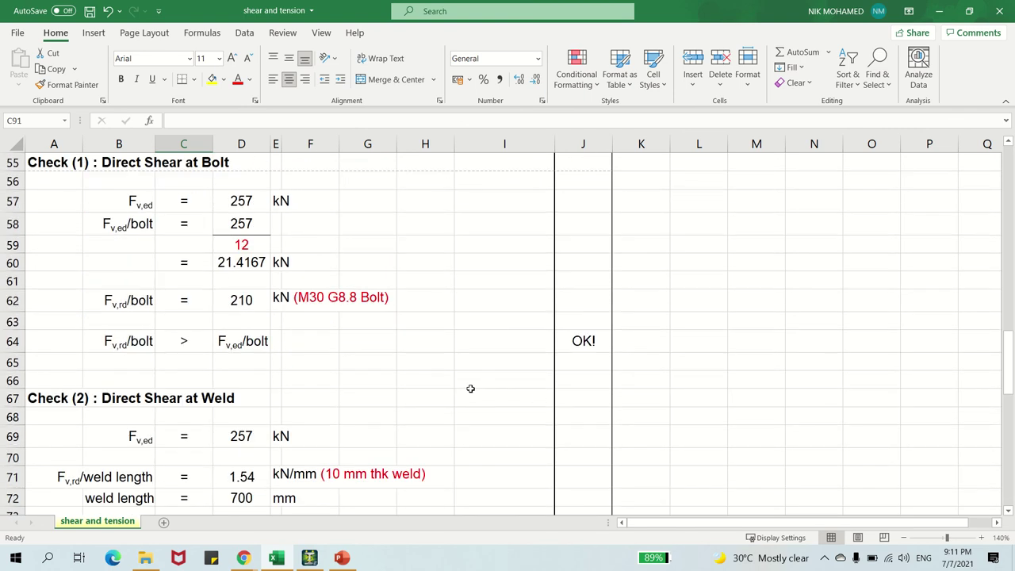
{"action": "scroll", "coordinate": [470, 389], "scroll_direction": "up", "scroll_amount": 9}
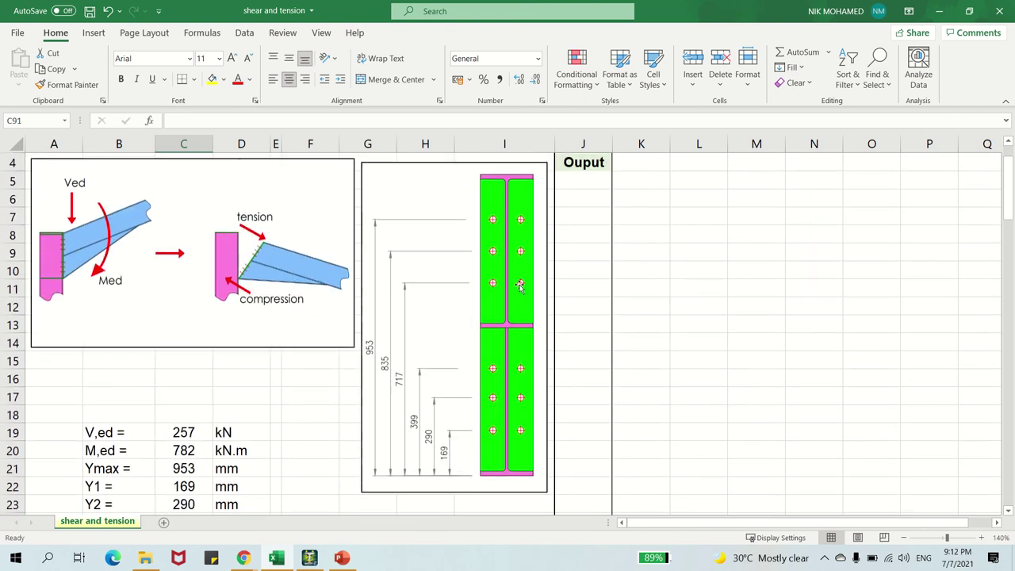
{"action": "scroll", "coordinate": [473, 282], "scroll_direction": "down", "scroll_amount": 1}
{"action": "scroll", "coordinate": [468, 287], "scroll_direction": "up", "scroll_amount": 1}
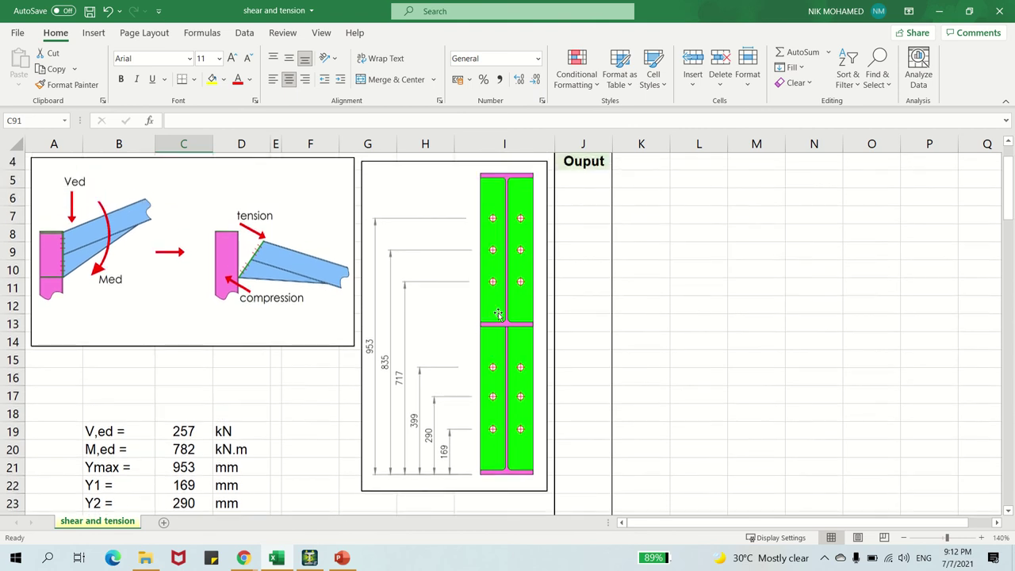
- Nudge the bolt-layout drawing slightly upward beside the force diagram
{"action": "scroll", "coordinate": [464, 292], "scroll_direction": "down", "scroll_amount": 2}
{"action": "scroll", "coordinate": [195, 249], "scroll_direction": "up", "scroll_amount": 2}
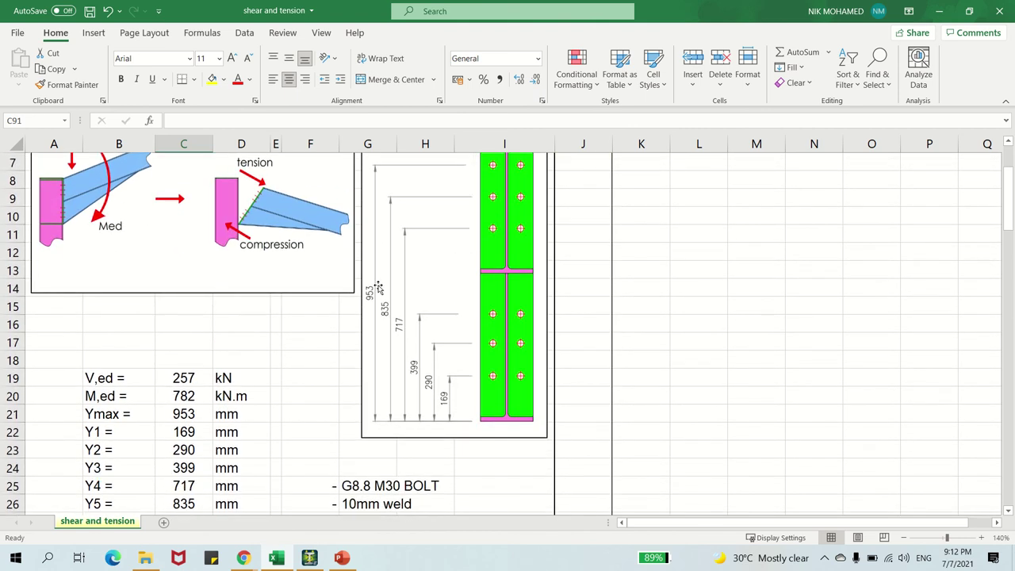
{"action": "scroll", "coordinate": [378, 287], "scroll_direction": "up", "scroll_amount": 1}
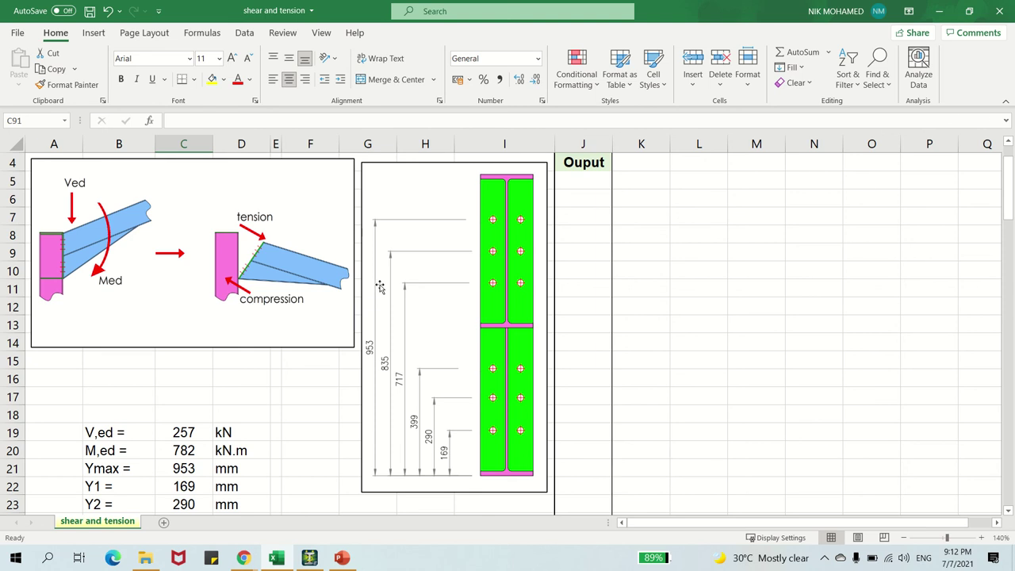
{"action": "left_click", "coordinate": [406, 274]}
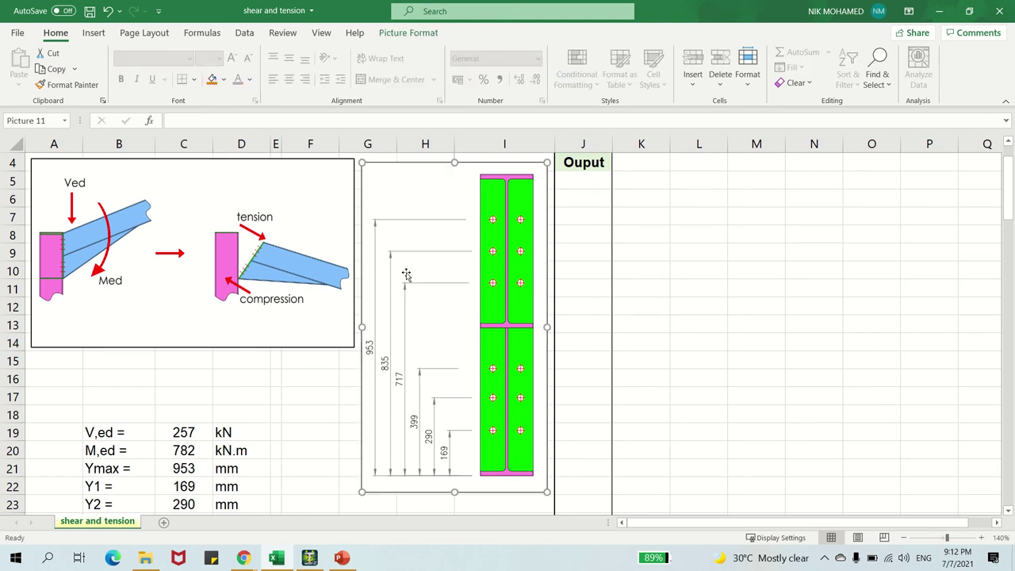
{"action": "left_click_drag", "start_coordinate": [405, 274], "coordinate": [406, 273]}
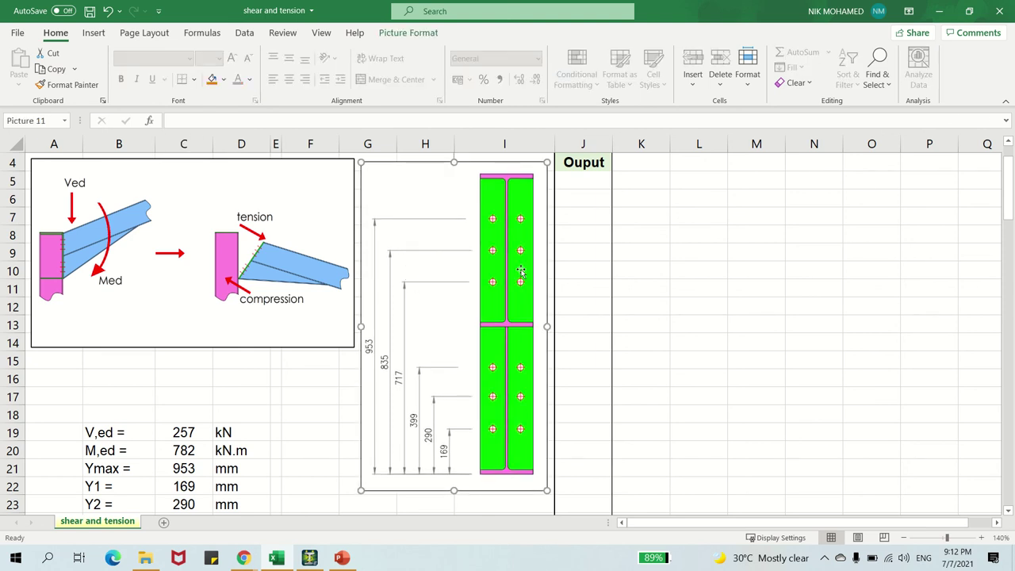
{"action": "key", "text": "Up"}
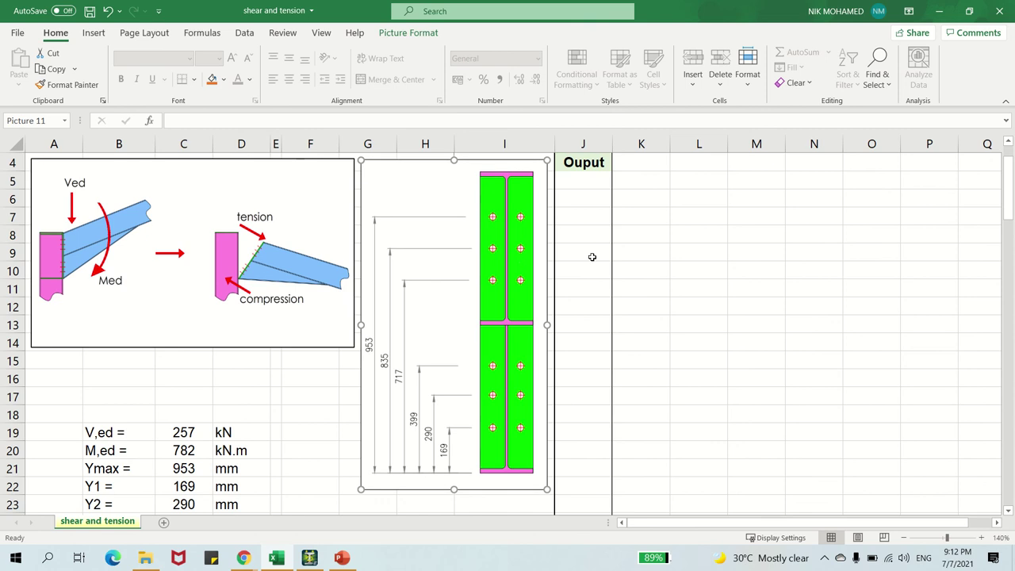
{"action": "left_click", "coordinate": [591, 257]}
- Review the sheet from the design forces and bolt distances through the shear and tension calculations to the Check (1) direct shear section
{"action": "scroll", "coordinate": [289, 272], "scroll_direction": "down", "scroll_amount": 1}
{"action": "left_click", "coordinate": [288, 272]}
{"action": "scroll", "coordinate": [289, 272], "scroll_direction": "down", "scroll_amount": 1}
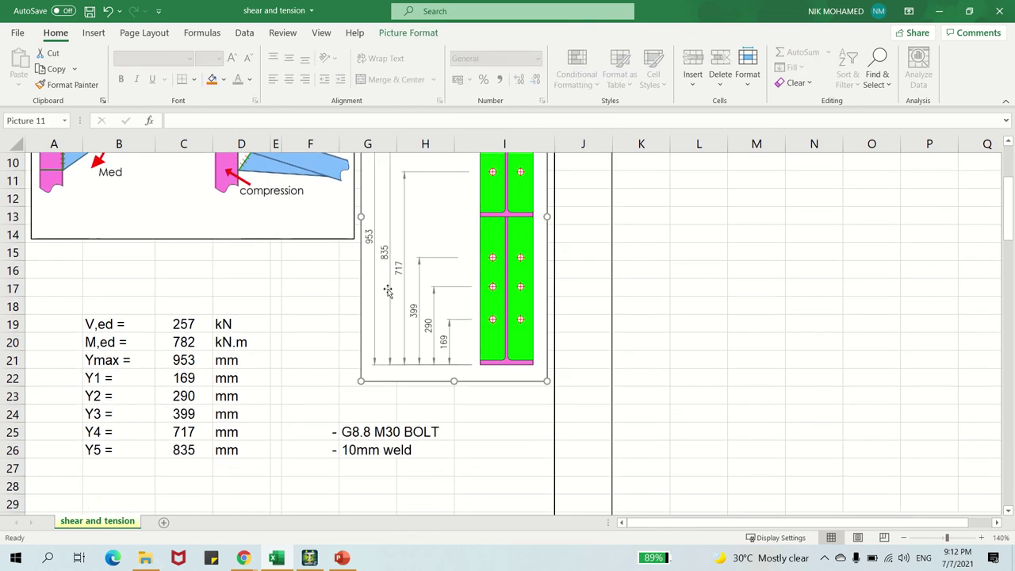
{"action": "scroll", "coordinate": [280, 298], "scroll_direction": "down", "scroll_amount": 2}
{"action": "left_click", "coordinate": [282, 299]}
{"action": "scroll", "coordinate": [284, 298], "scroll_direction": "down", "scroll_amount": 4}
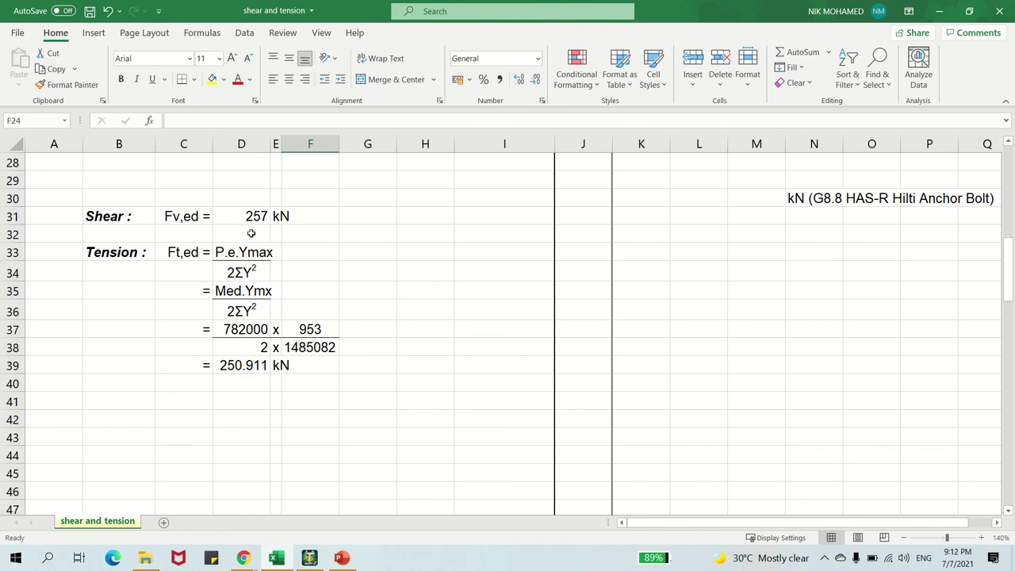
{"action": "scroll", "coordinate": [356, 273], "scroll_direction": "down", "scroll_amount": 1}
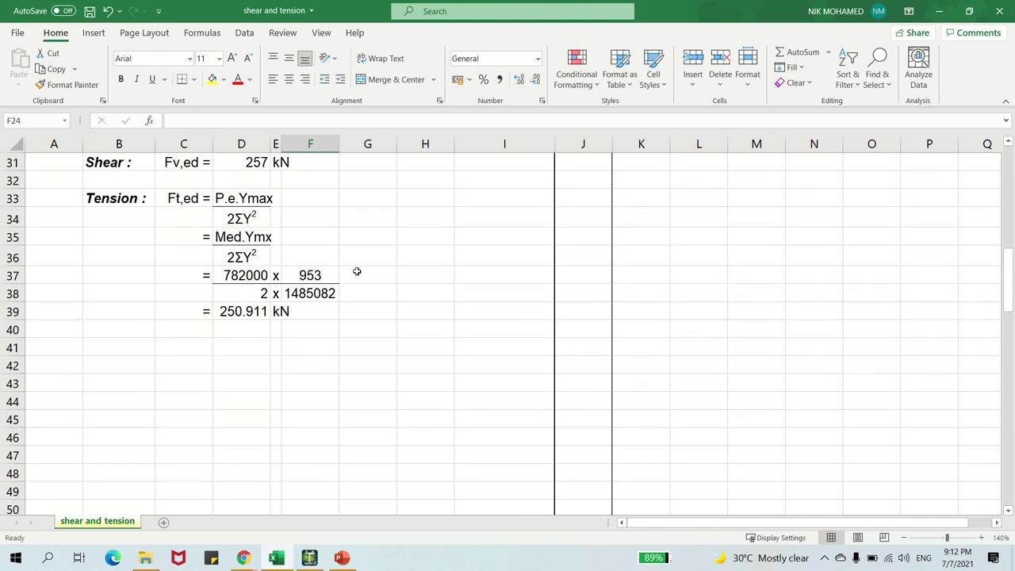
{"action": "scroll", "coordinate": [356, 273], "scroll_direction": "up", "scroll_amount": 10}
{"action": "scroll", "coordinate": [356, 273], "scroll_direction": "down", "scroll_amount": 12}
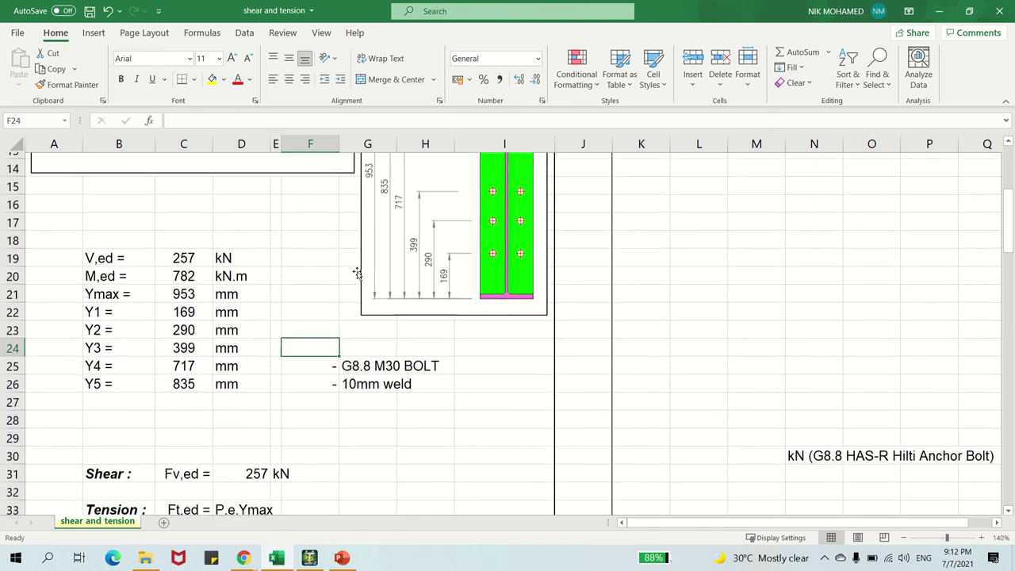
{"action": "left_click", "coordinate": [356, 272]}
{"action": "scroll", "coordinate": [357, 271], "scroll_direction": "down", "scroll_amount": 1}
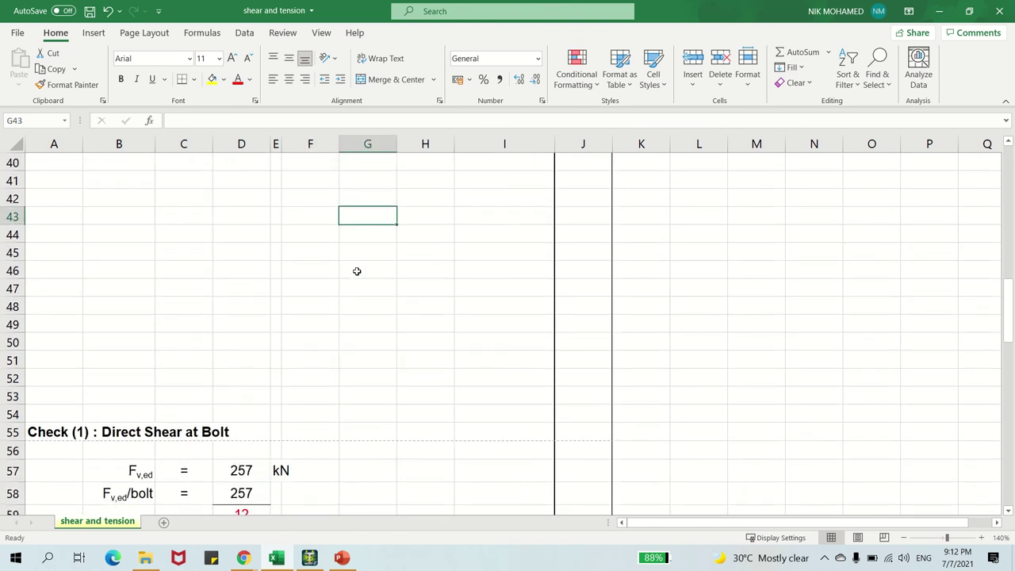
{"action": "scroll", "coordinate": [356, 271], "scroll_direction": "down", "scroll_amount": 1}
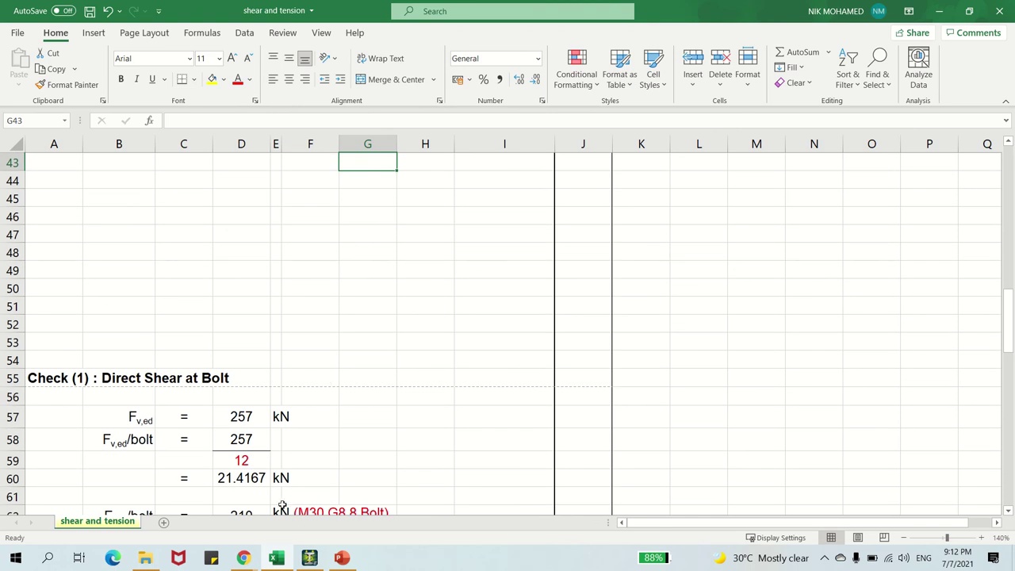
- Switch to the Structure Engineering YouTube channel in Chrome and open the video "Portal Frame (Base Plate Design EC3)"
{"action": "left_click", "coordinate": [252, 558]}
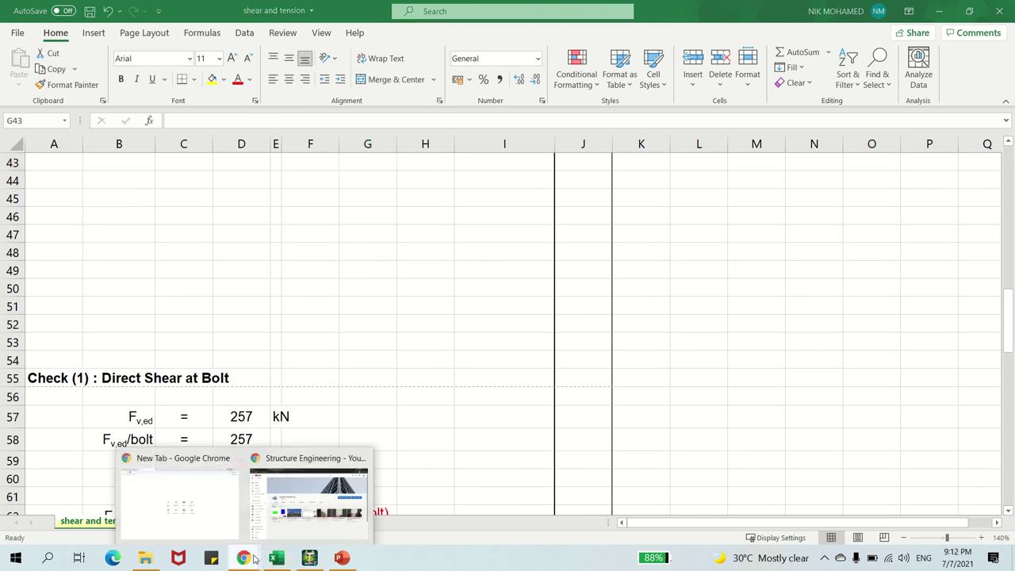
{"action": "left_click", "coordinate": [298, 504]}
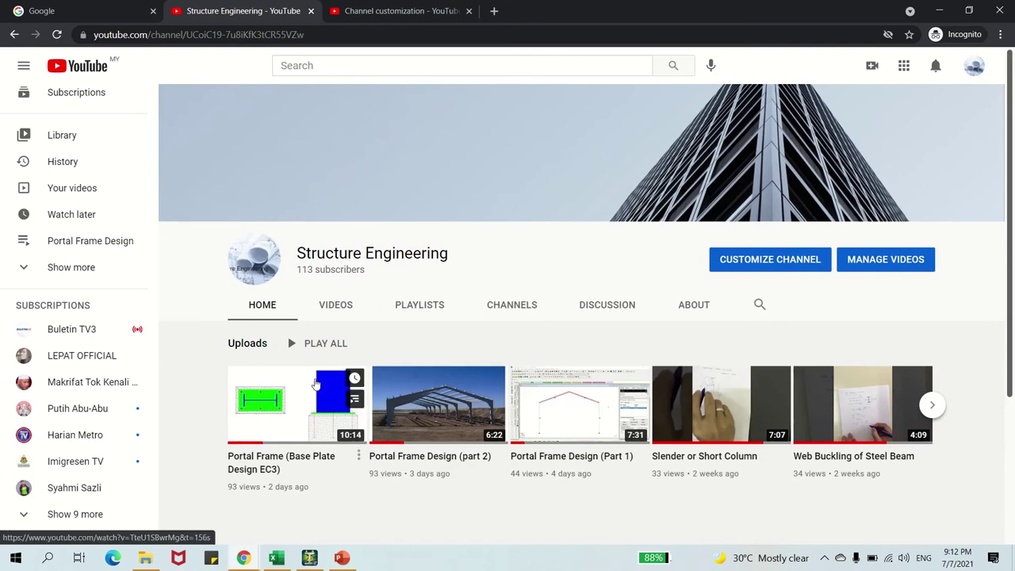
{"action": "left_click", "coordinate": [315, 383]}
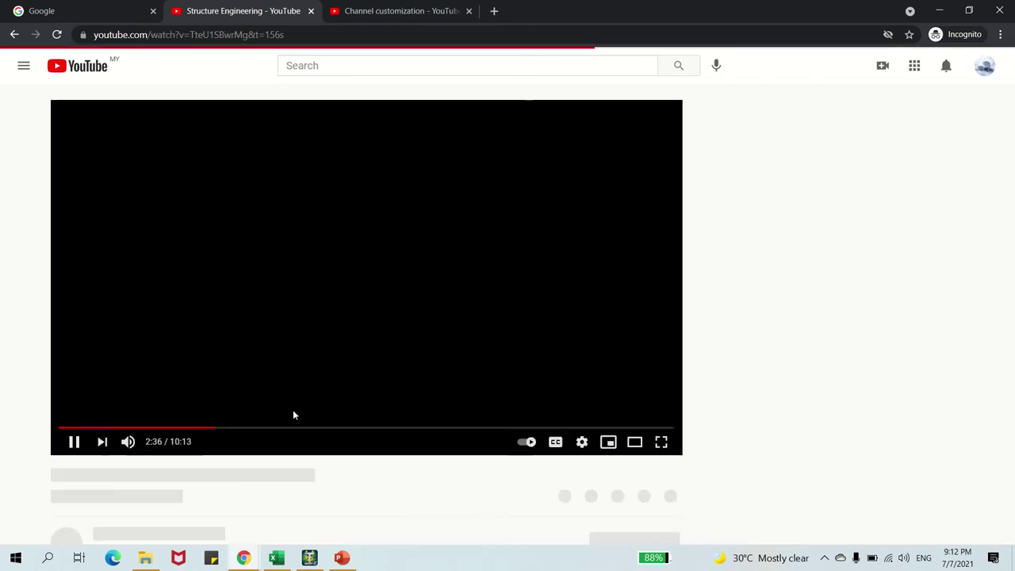
- Pause the base plate video and open the Google Drive folder link in its full description
{"action": "scroll", "coordinate": [438, 410], "scroll_direction": "down", "scroll_amount": 3}
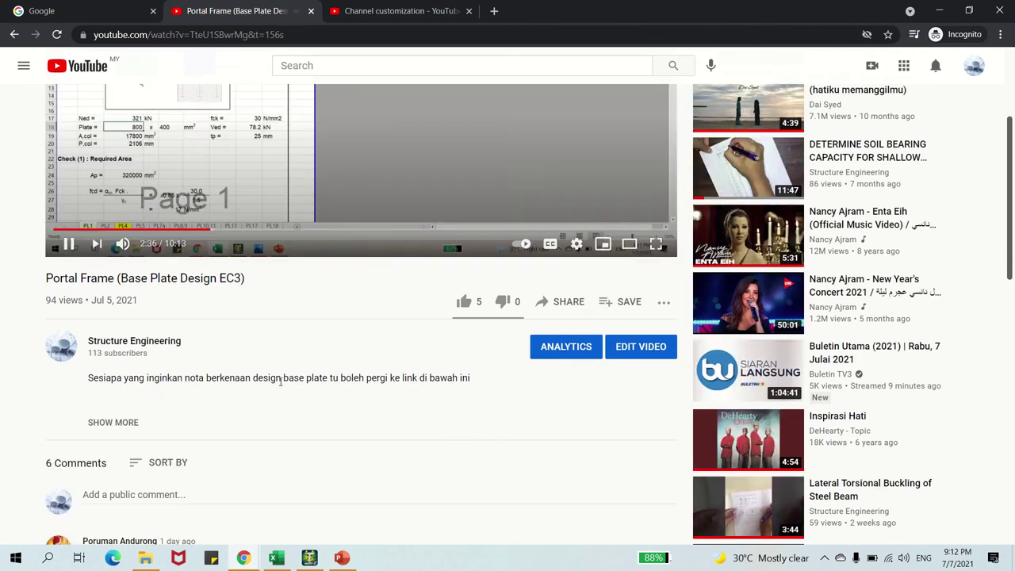
{"action": "left_click", "coordinate": [69, 243]}
{"action": "left_click", "coordinate": [119, 423]}
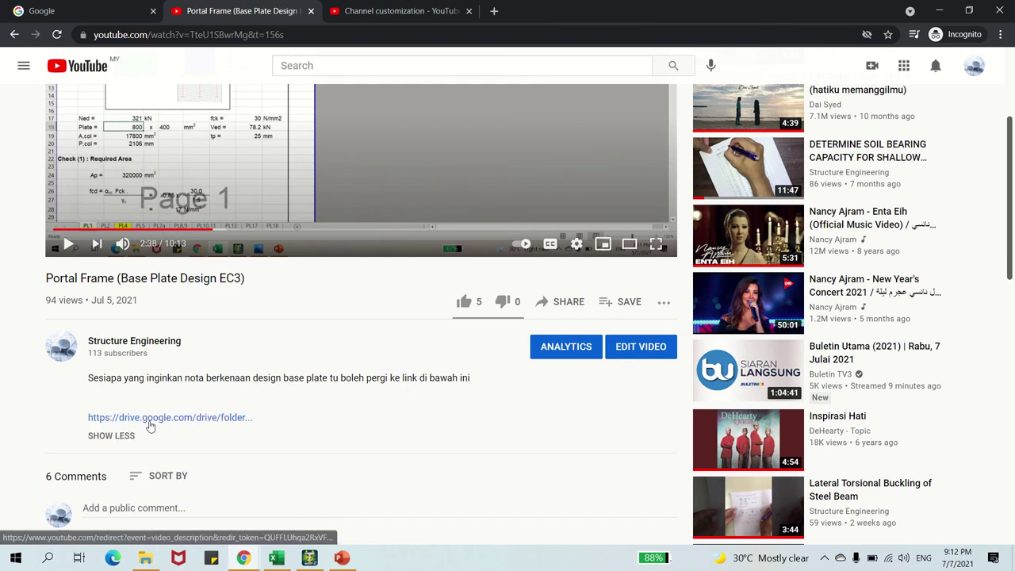
{"action": "left_click", "coordinate": [170, 423]}
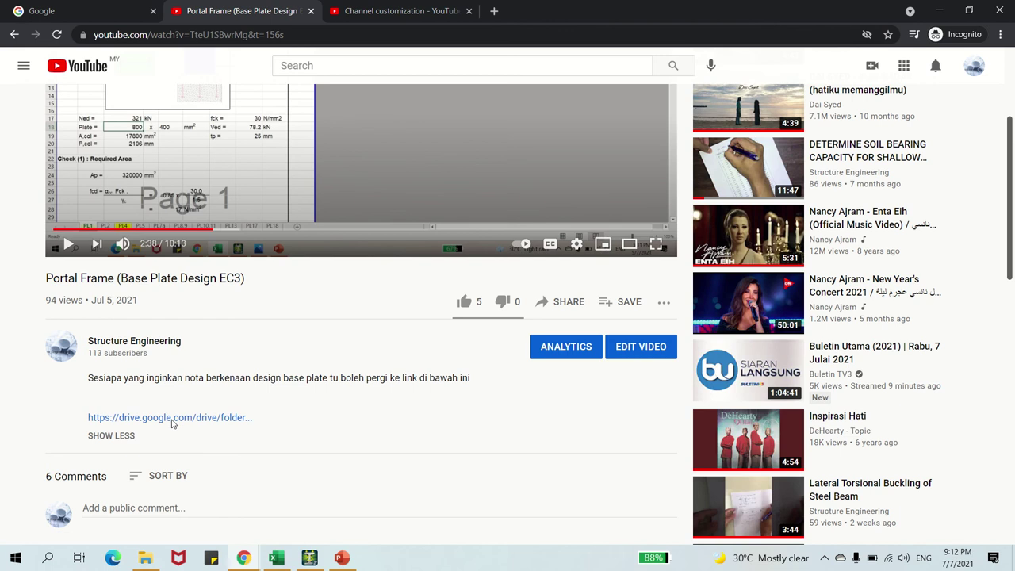